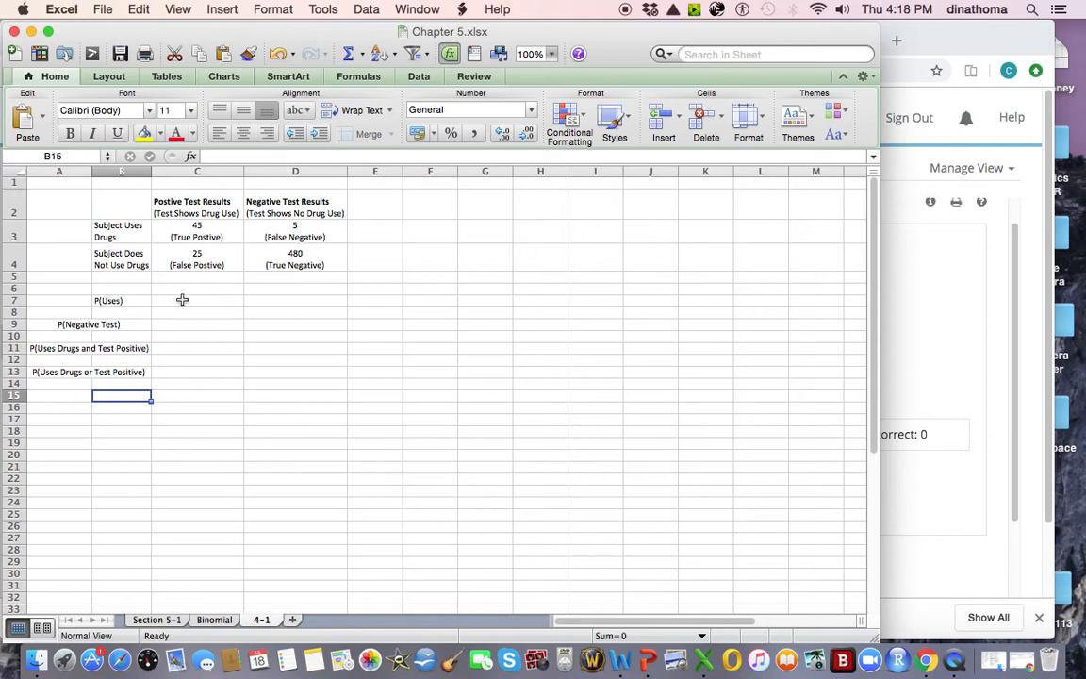
left_click(113, 300)
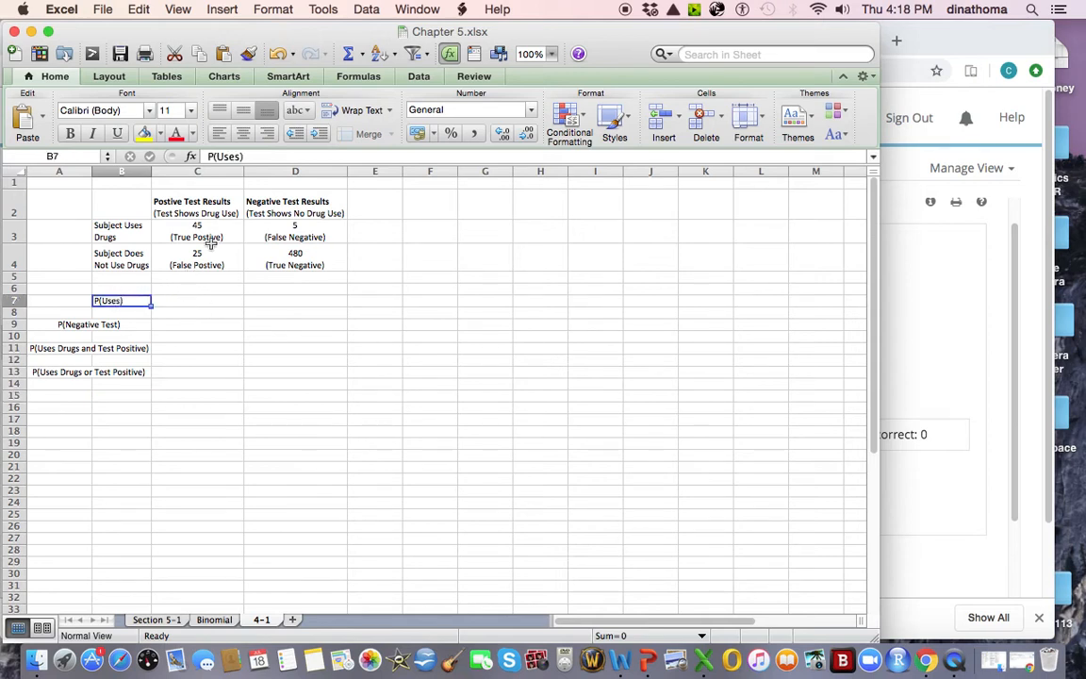
left_click_drag(192, 230, 282, 233)
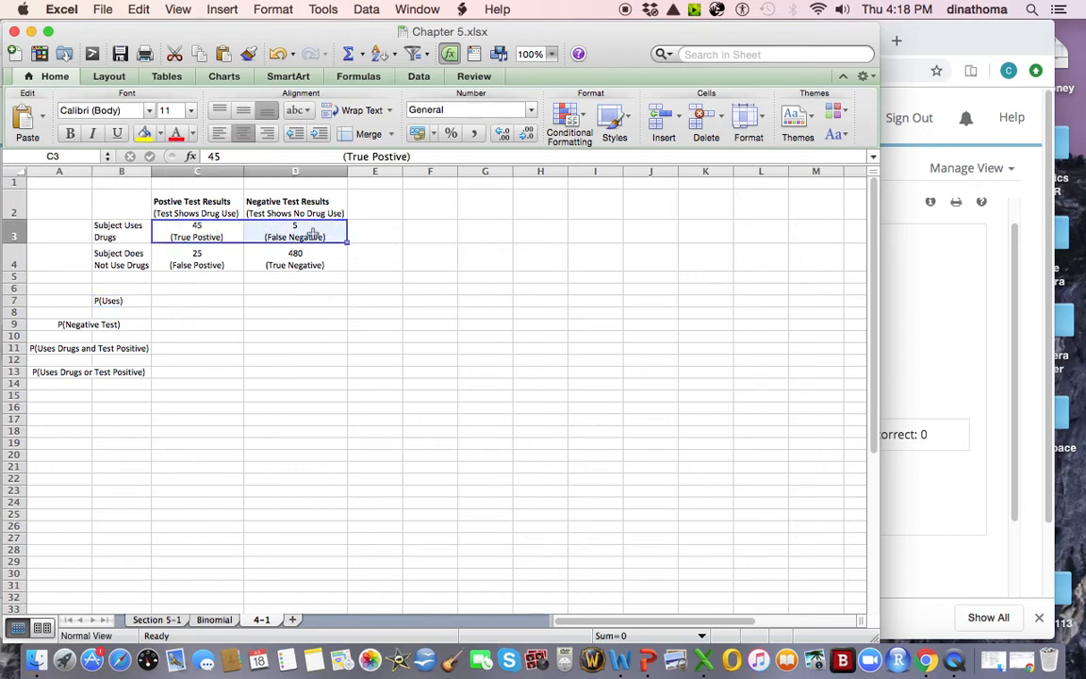
left_click_drag(184, 232, 360, 231)
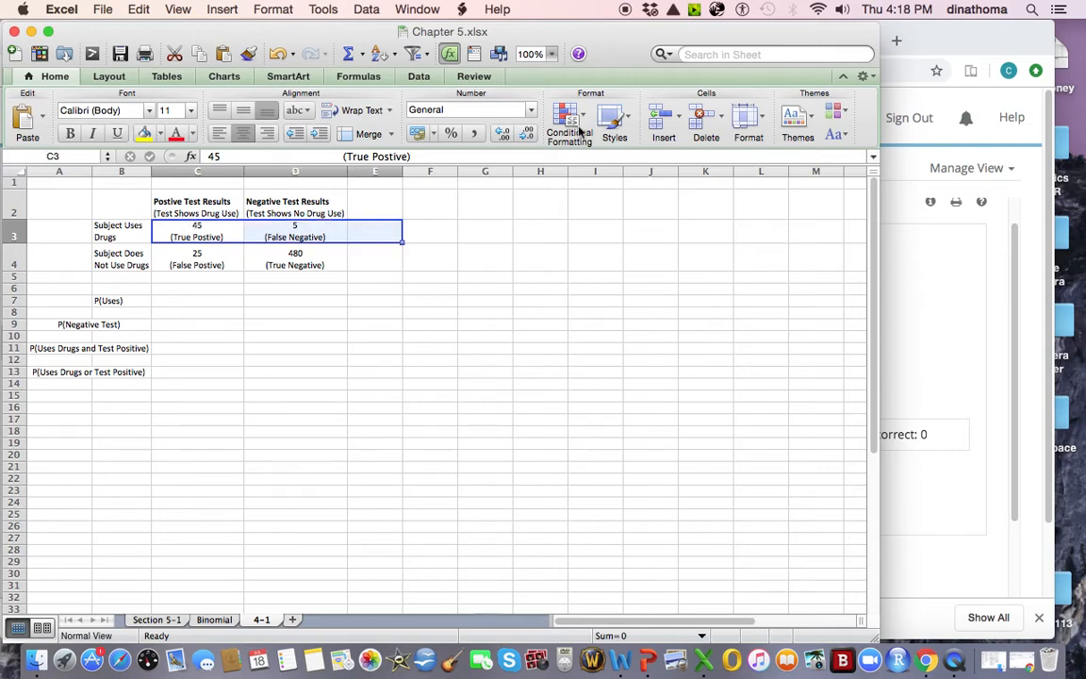
left_click(349, 53)
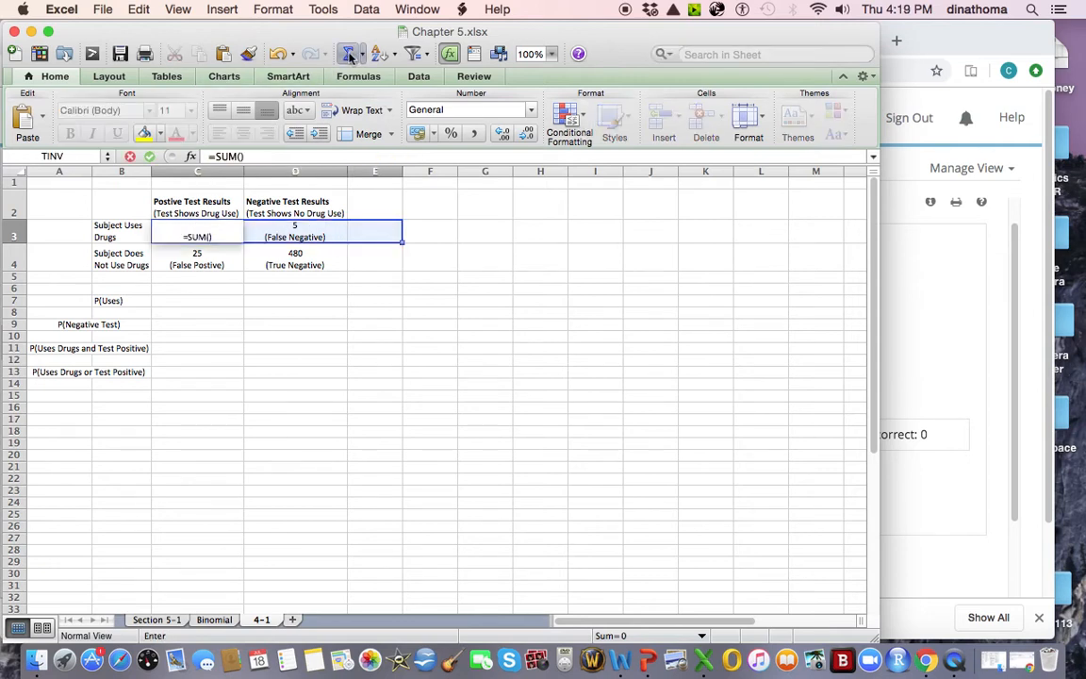
key("Escape")
Try to total the Subject Uses Drugs row in cell E3 with the formula =SUM(C3:D3).
left_click(381, 232)
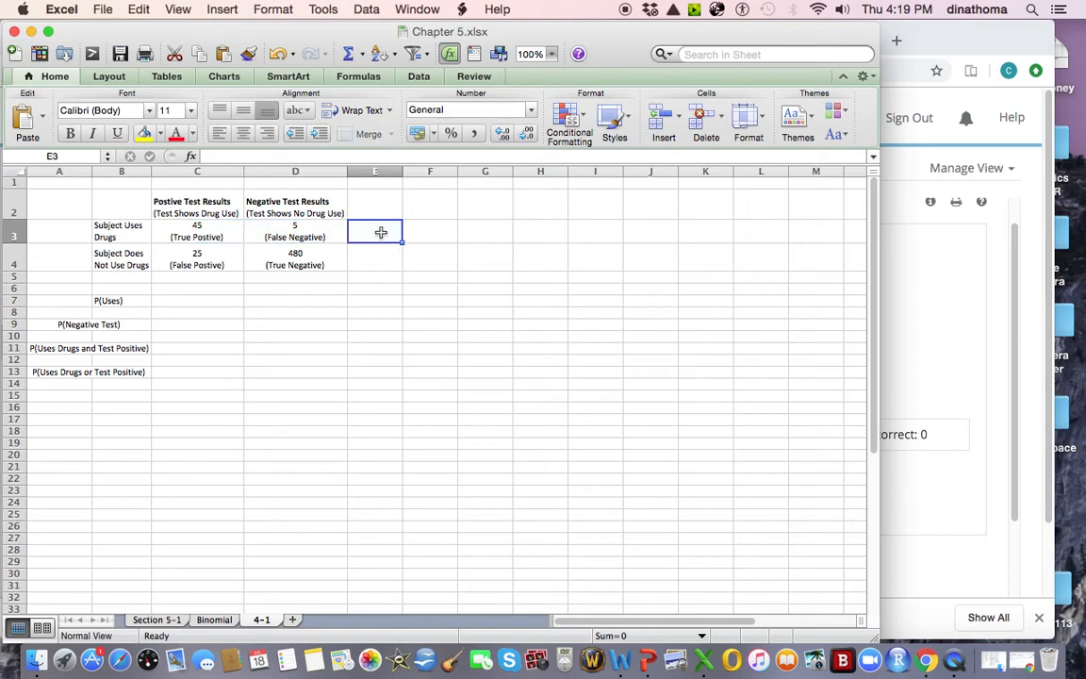
type("=")
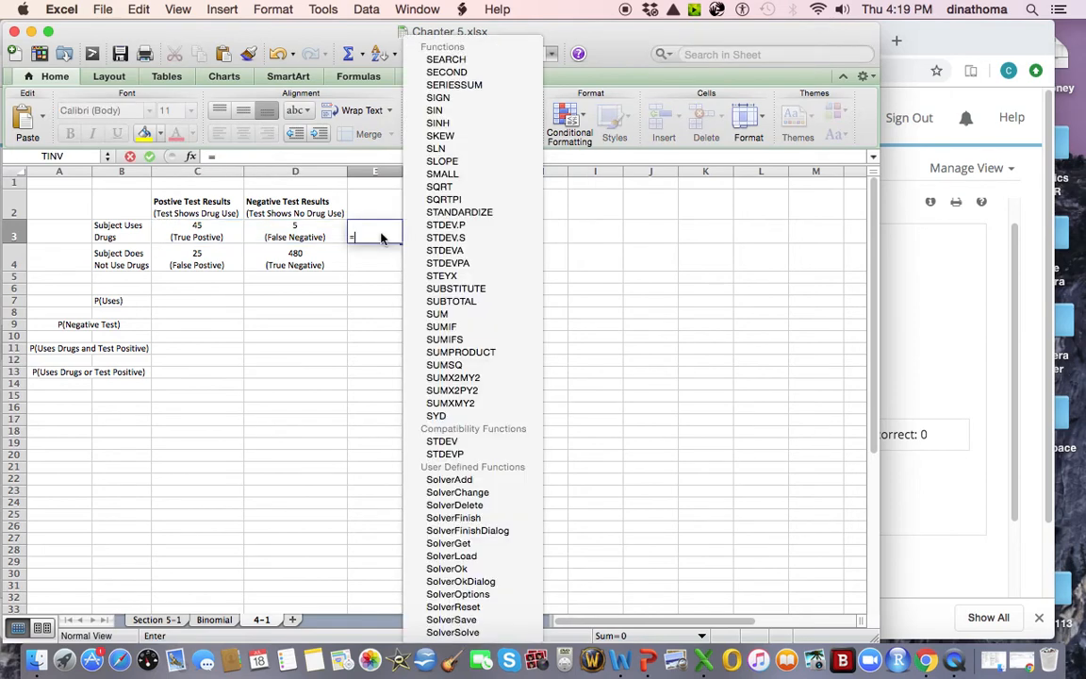
type("sum(")
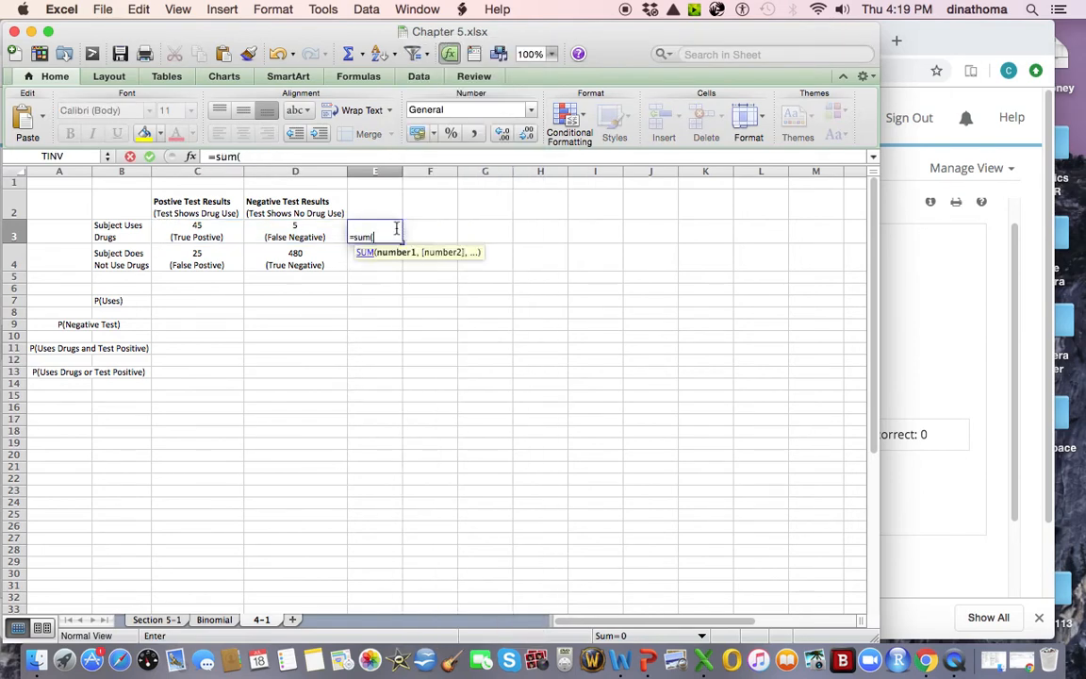
left_click_drag(199, 227, 272, 234)
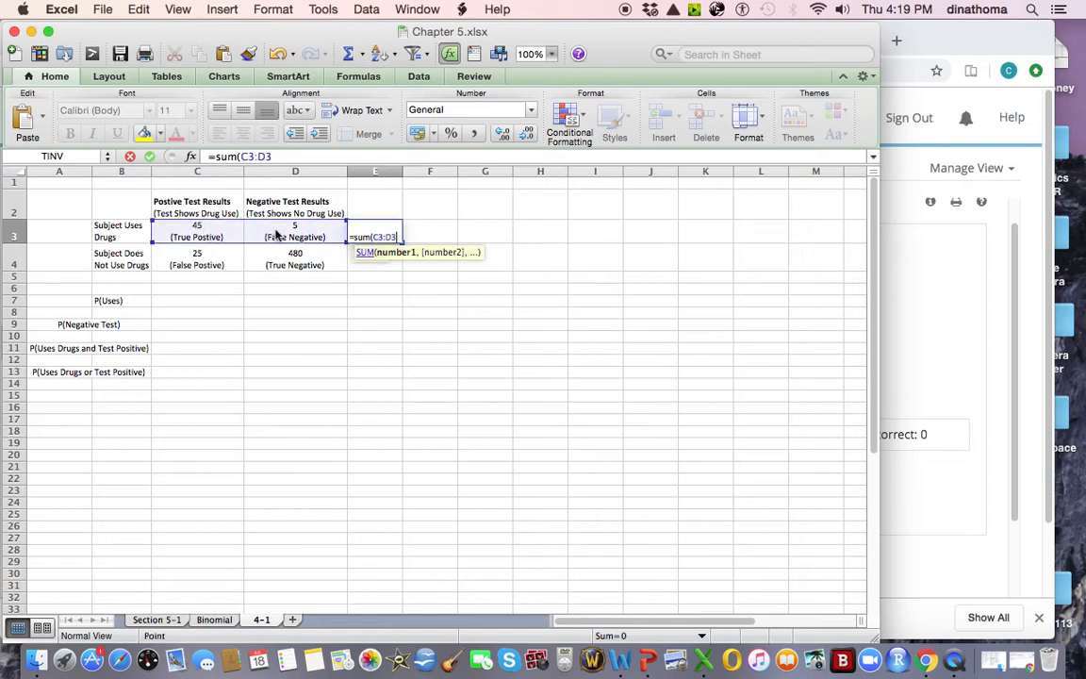
key("Tab")
left_click(221, 234)
left_click(379, 234)
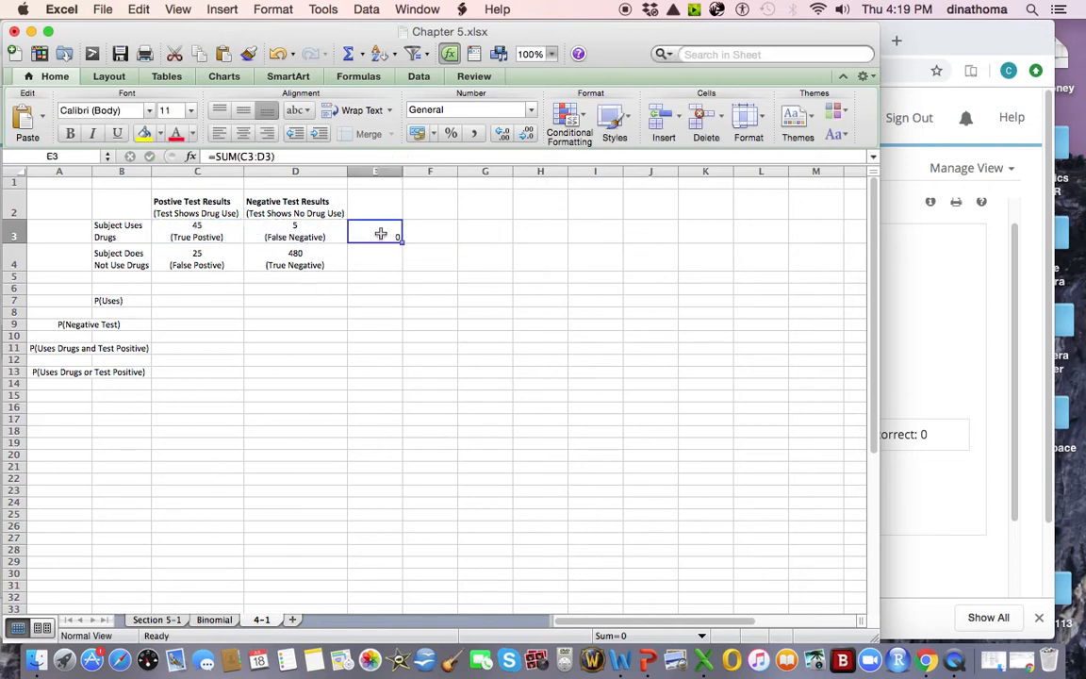
Replace the formula in E3 with =45+5 to total the Subject Uses Drugs row.
left_click(216, 156)
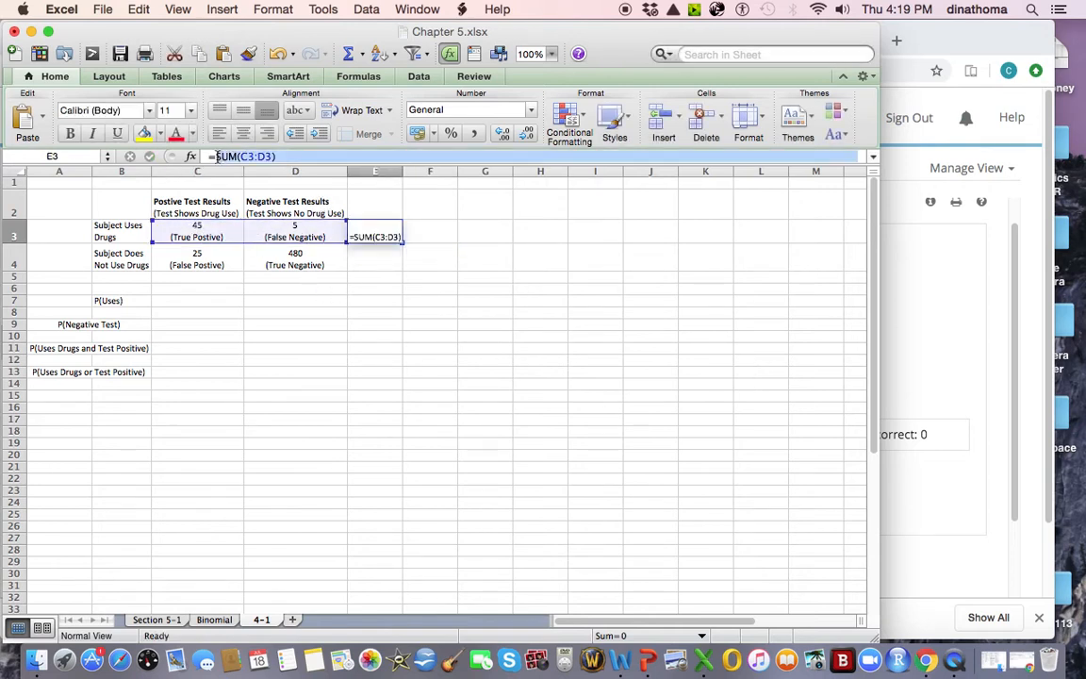
type("45")
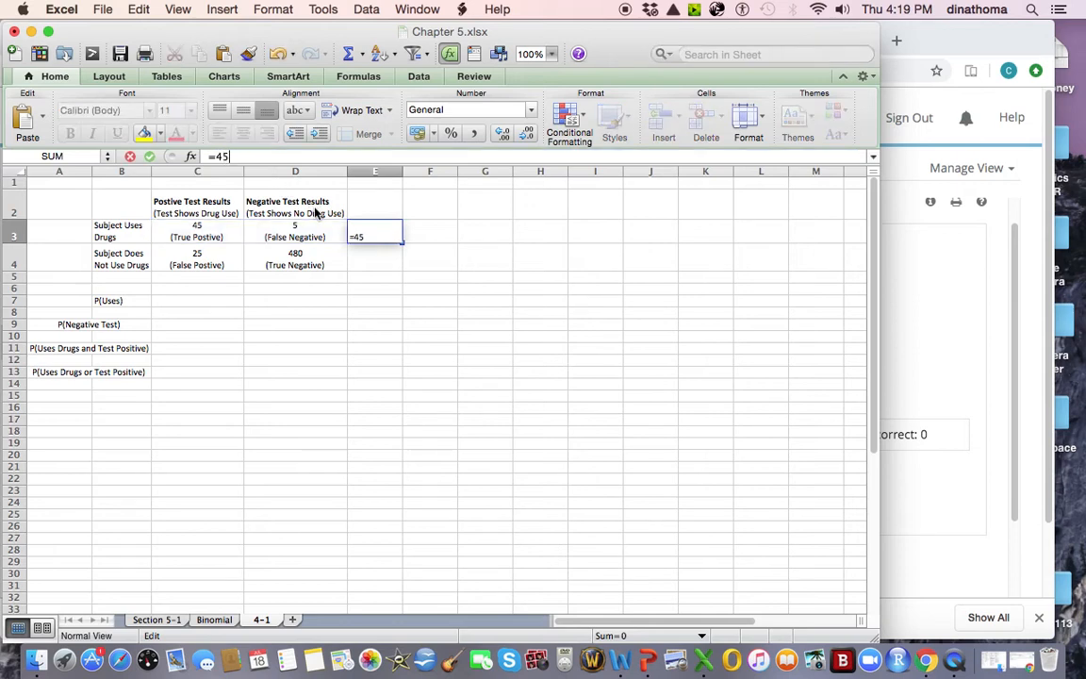
type("+5")
key("Return")
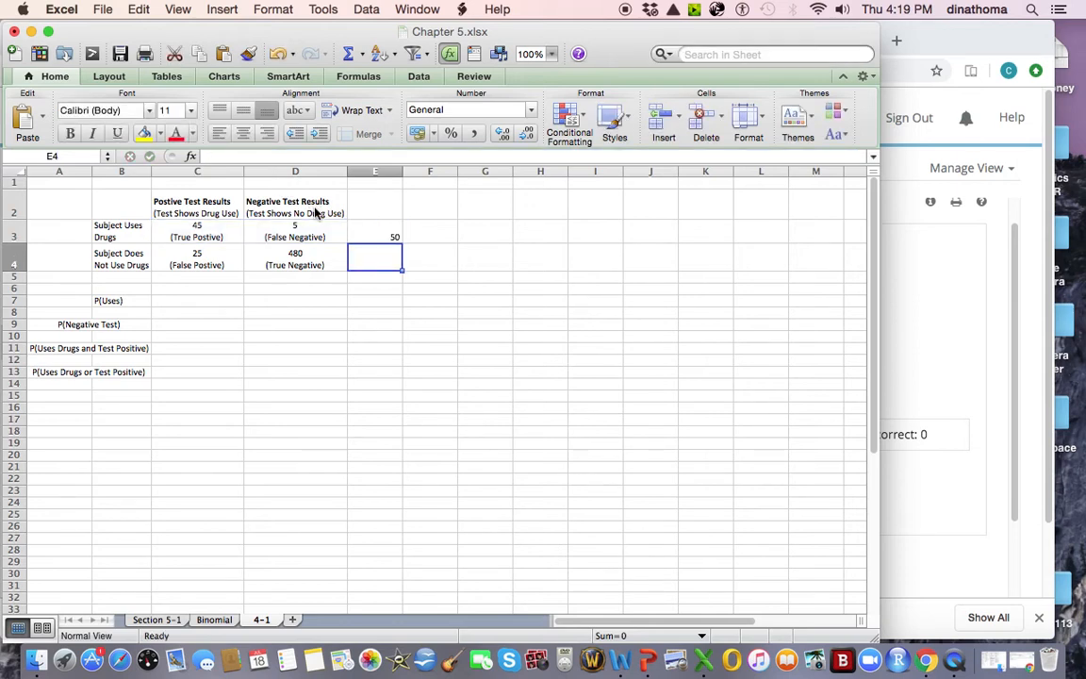
left_click(363, 235)
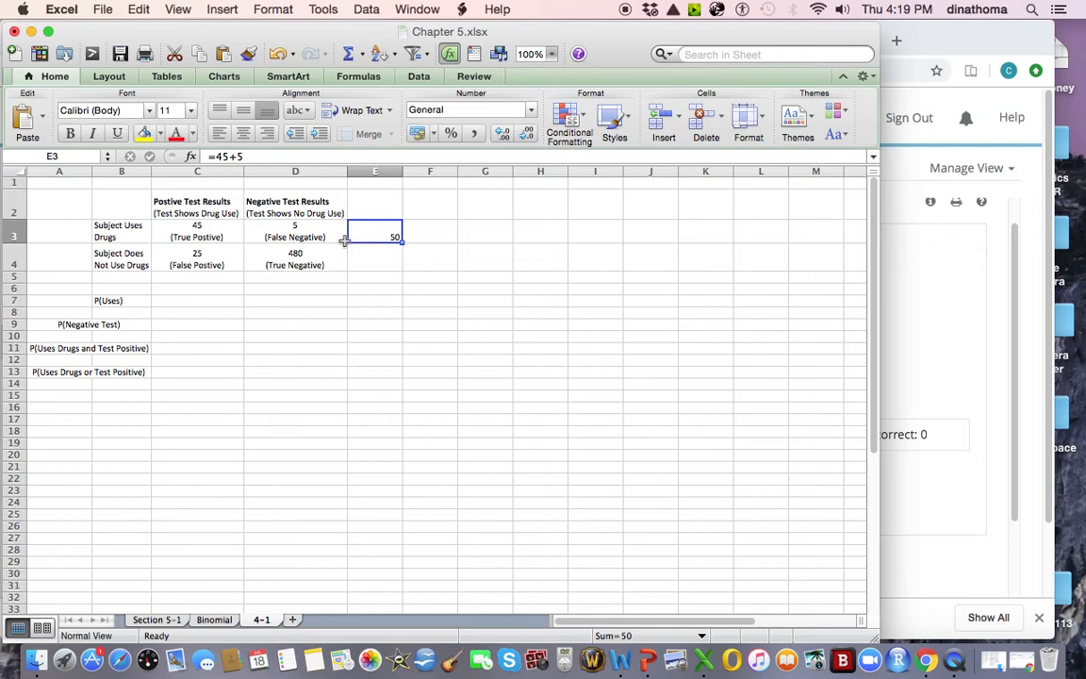
Total the Subject Does Not Use Drugs row in cell E4 with =SUM(25+480).
left_click(379, 252)
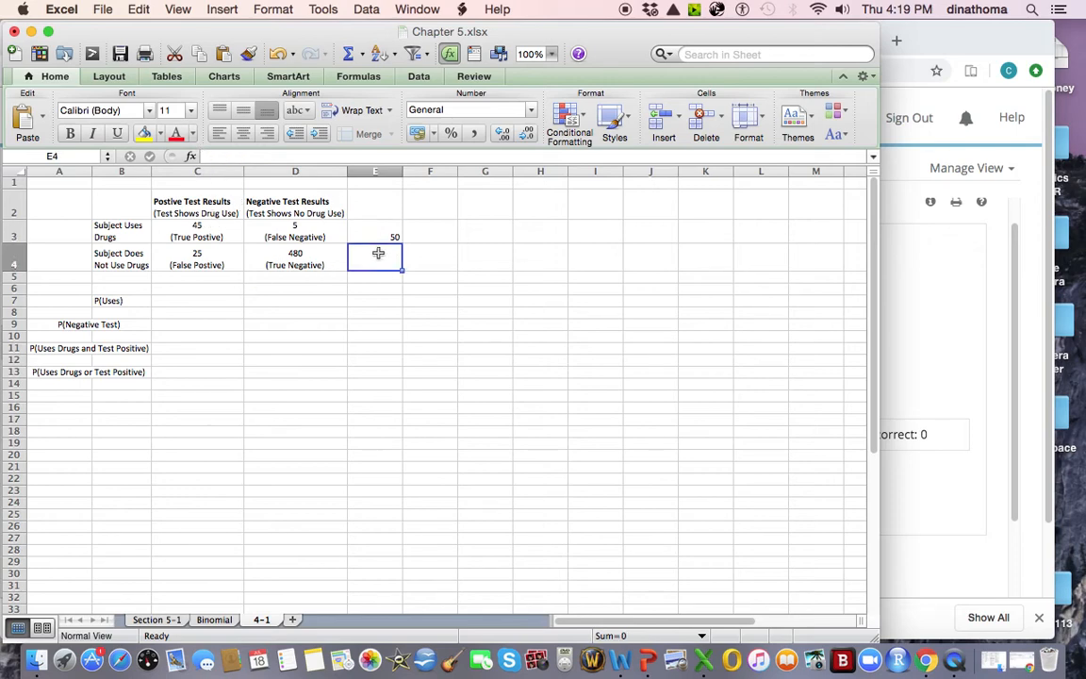
type("=suM")
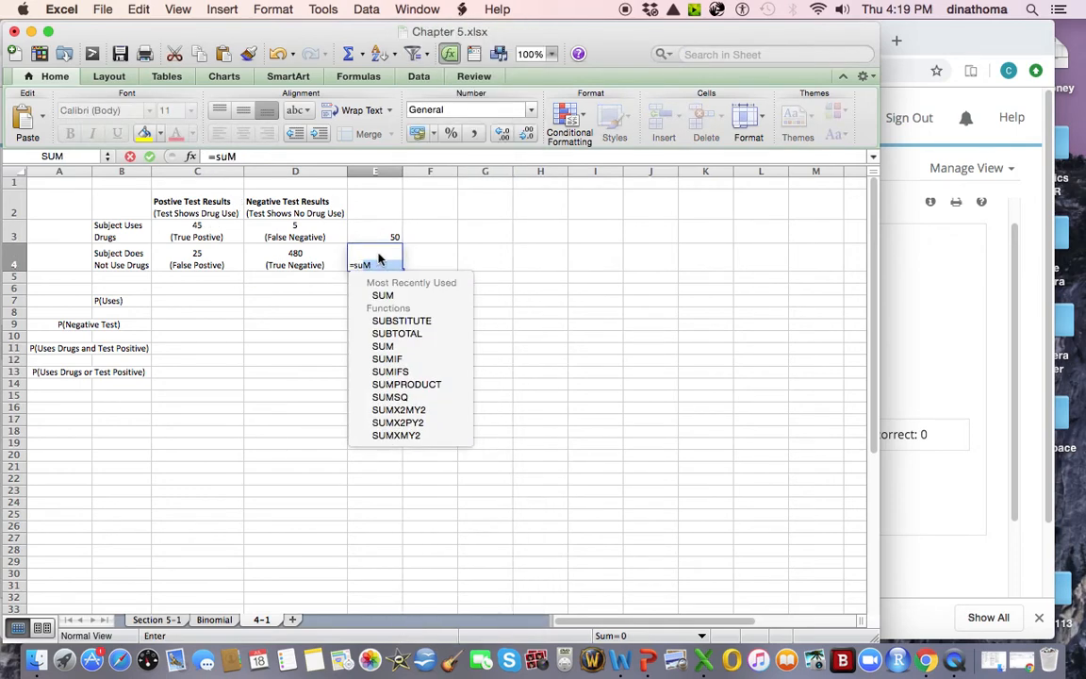
type("m(")
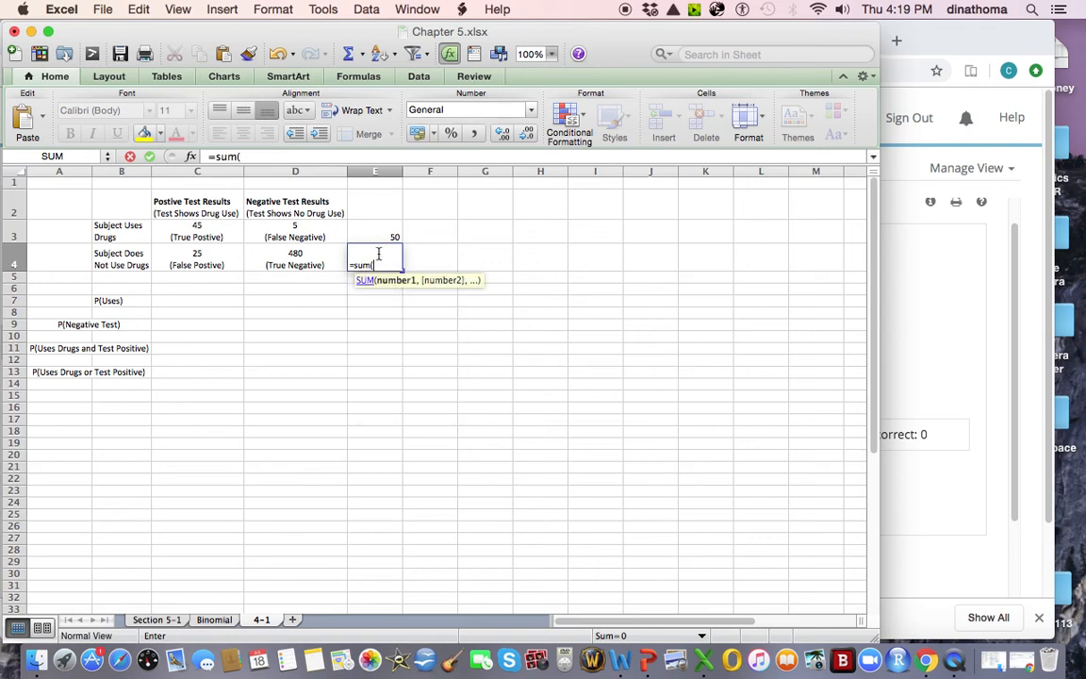
type("25+480")
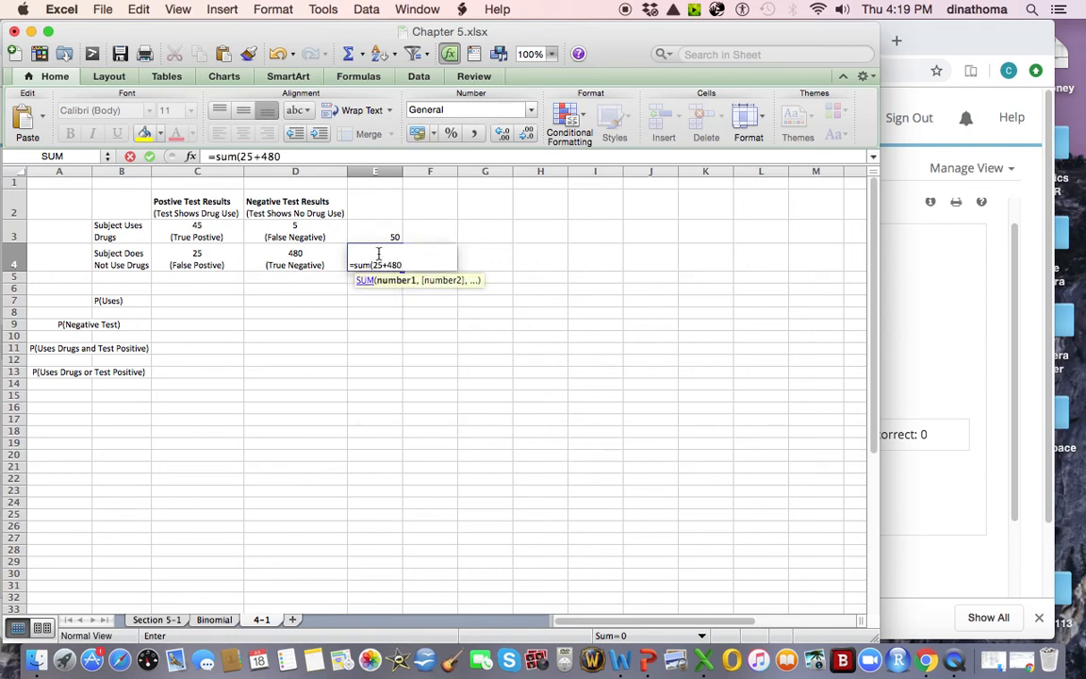
key("Return")
Add the grand total of the row totals E3:E4 in cell E5 with AutoSum.
left_click_drag(367, 236, 375, 277)
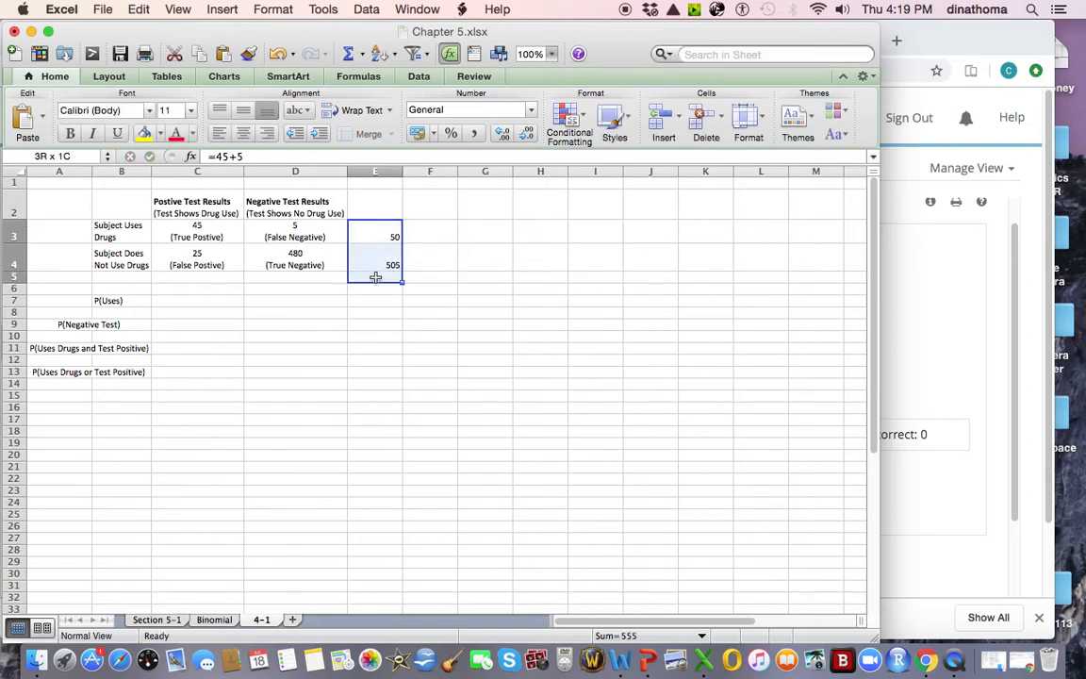
left_click(348, 52)
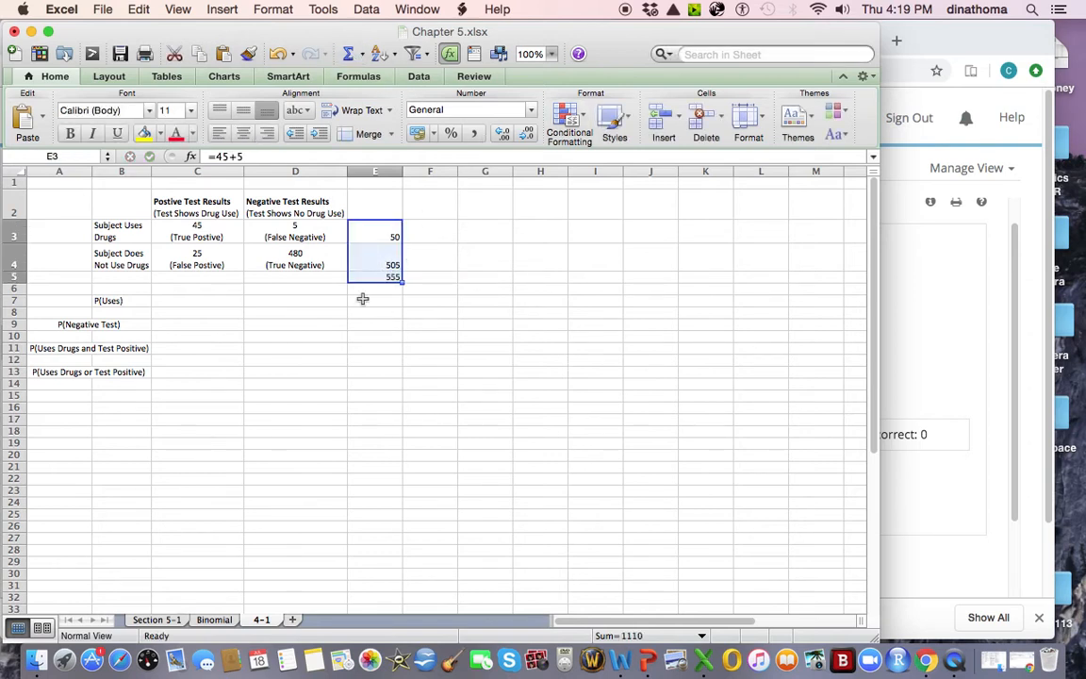
left_click(298, 288)
left_click(393, 278)
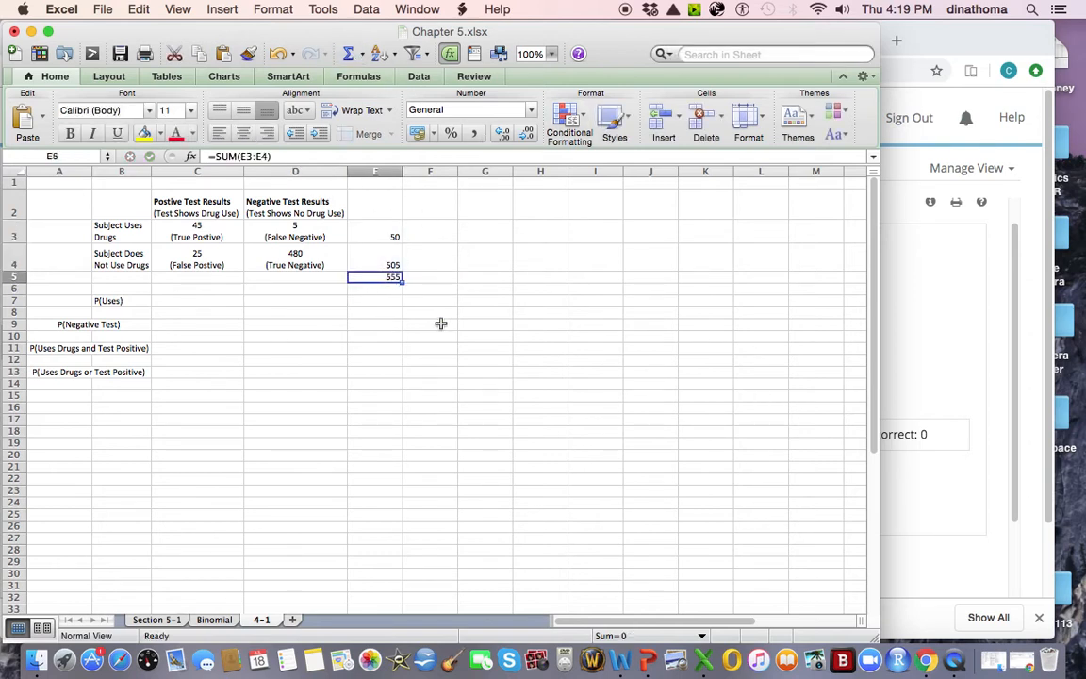
Total the positive test results column in cell C5 with a SUM of 45+25.
left_click(192, 279)
type("=")
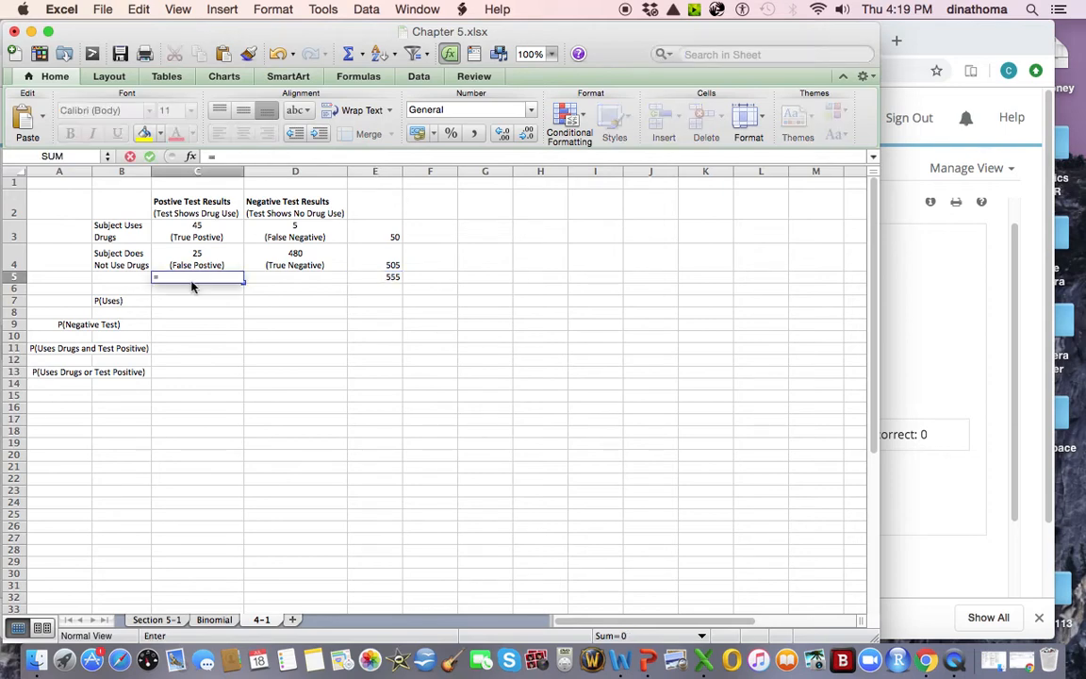
type("sum(")
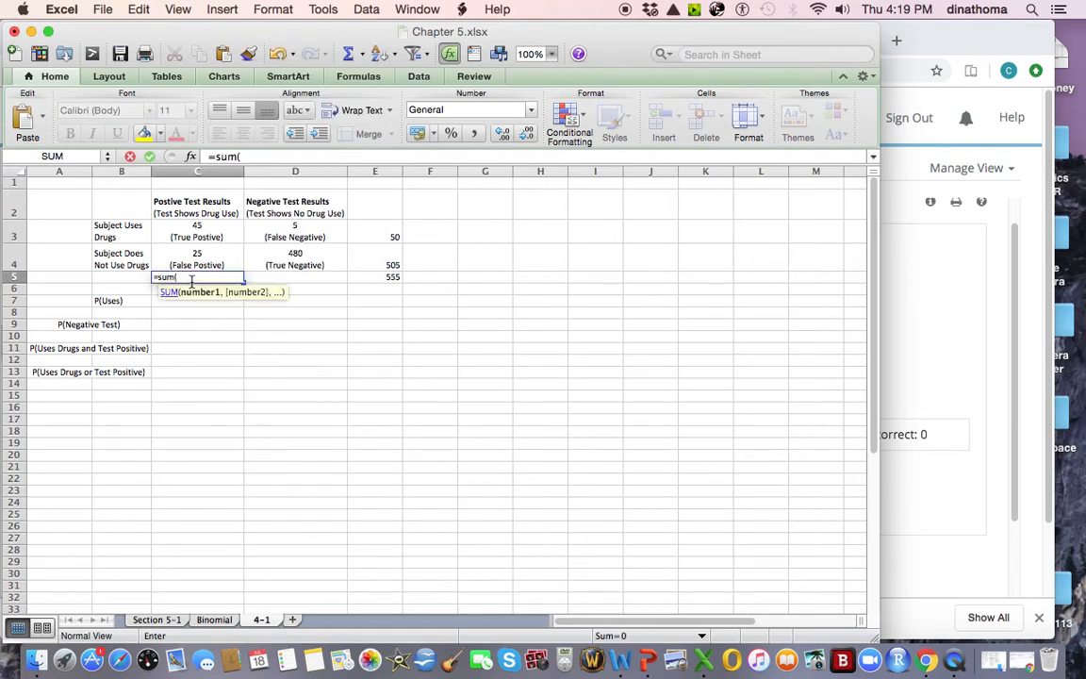
left_click(226, 255)
type("45+25")
key("Tab")
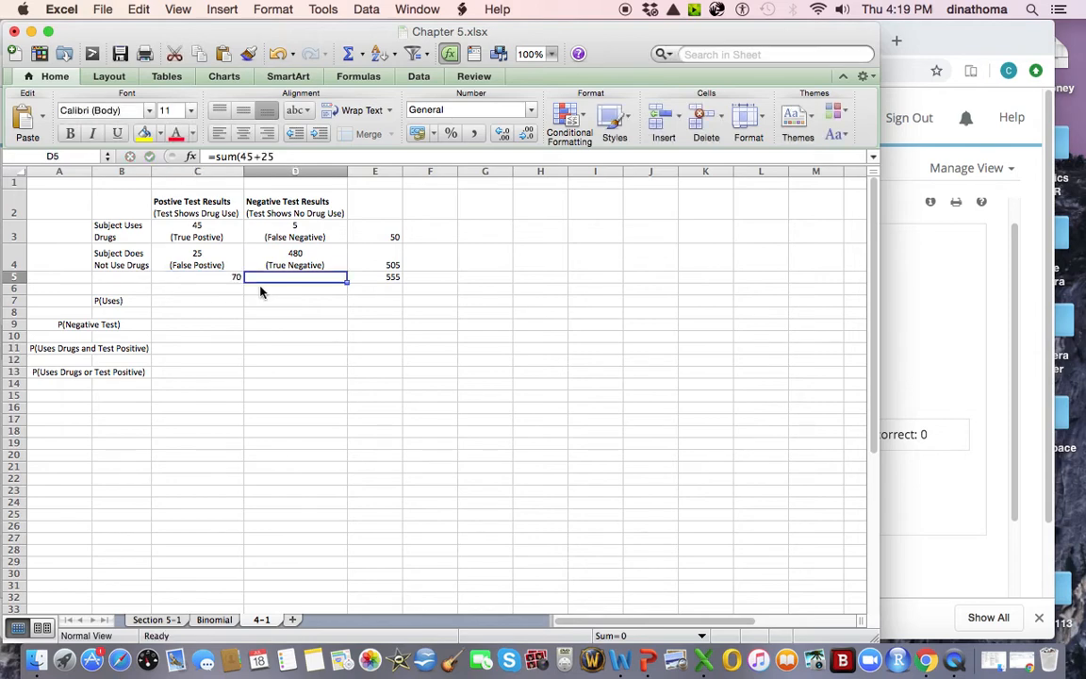
Total the negative test results column in cell D5 with a SUM of 5+480.
type("=sum")
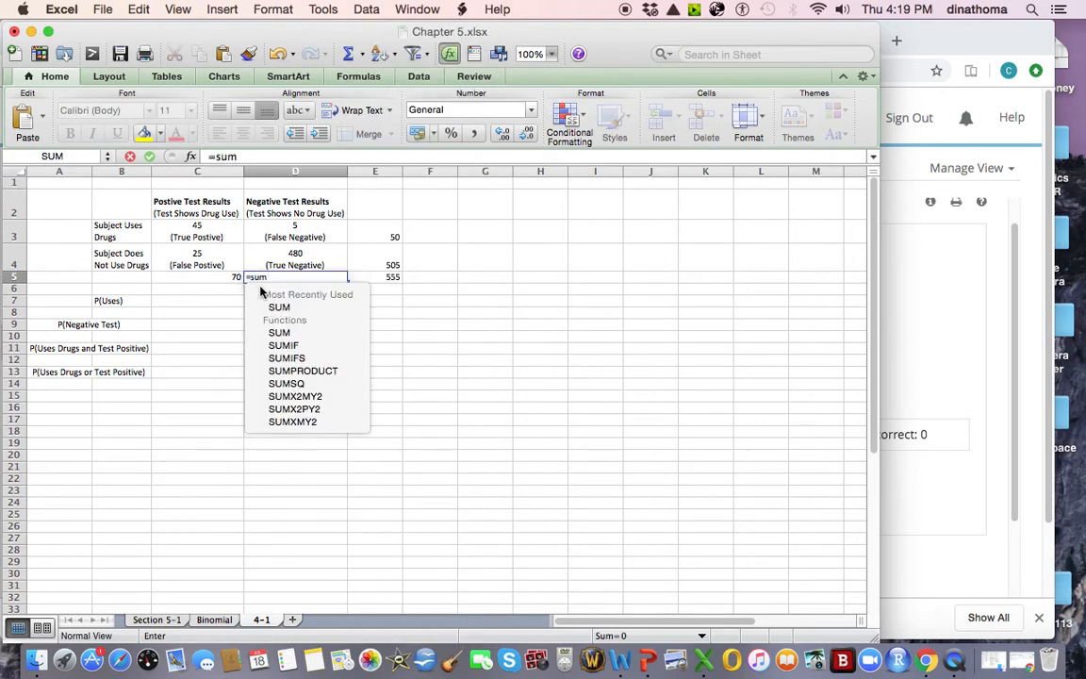
type("(5+")
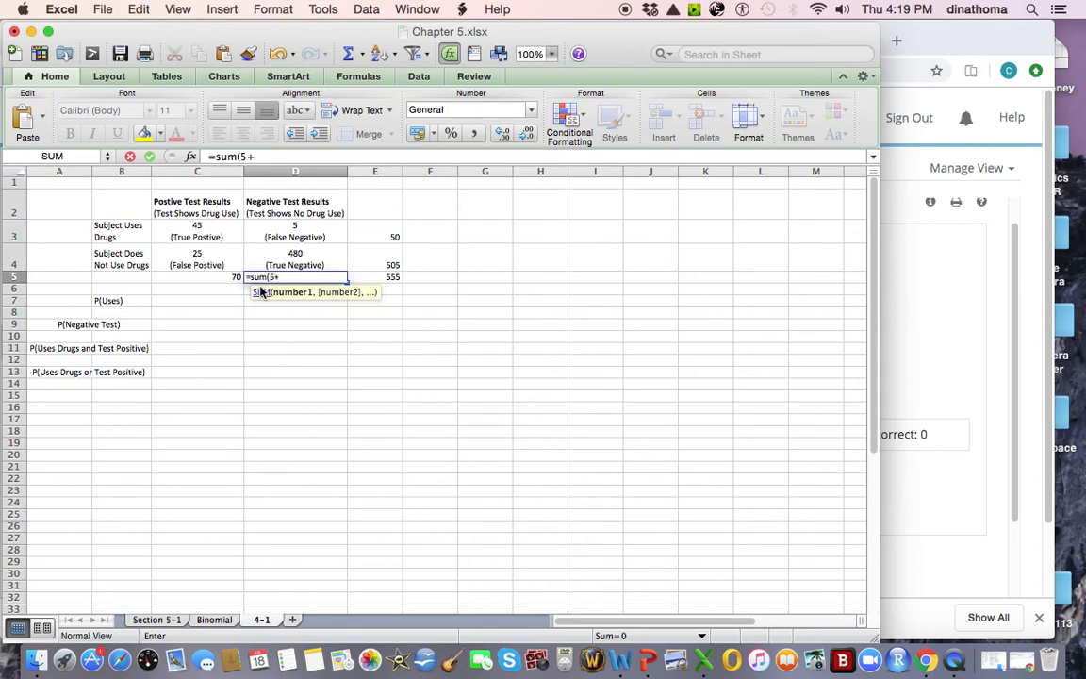
type("480")
key("Return")
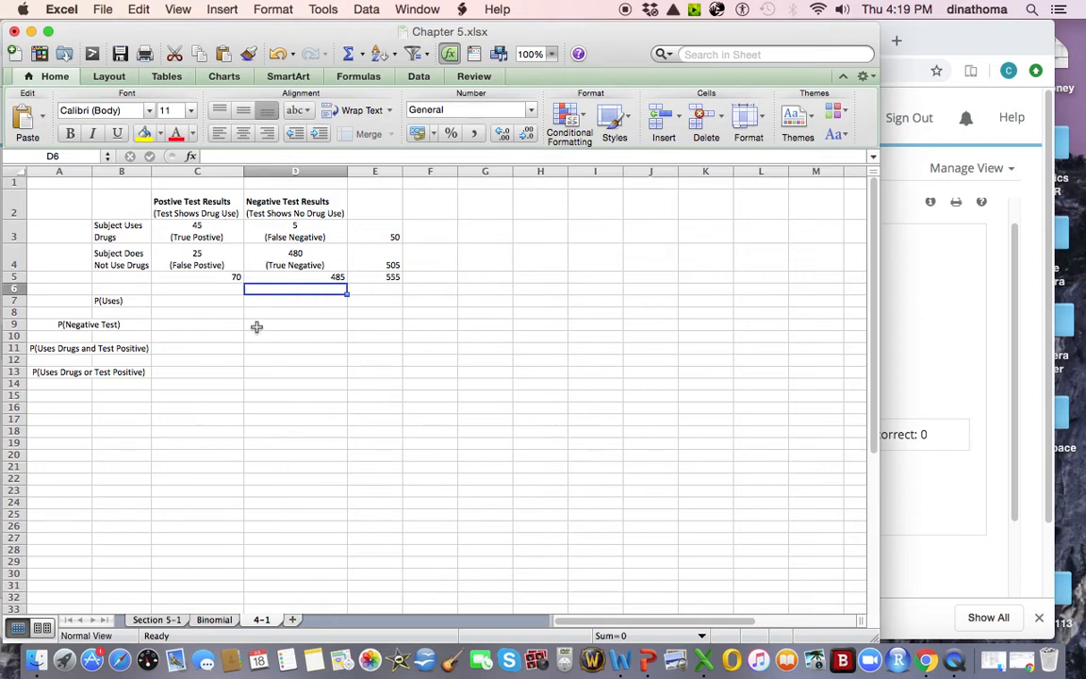
Calculate P(Uses) in cell C7 by dividing the drug-user total by the grand total, =E3/E5.
left_click(181, 301)
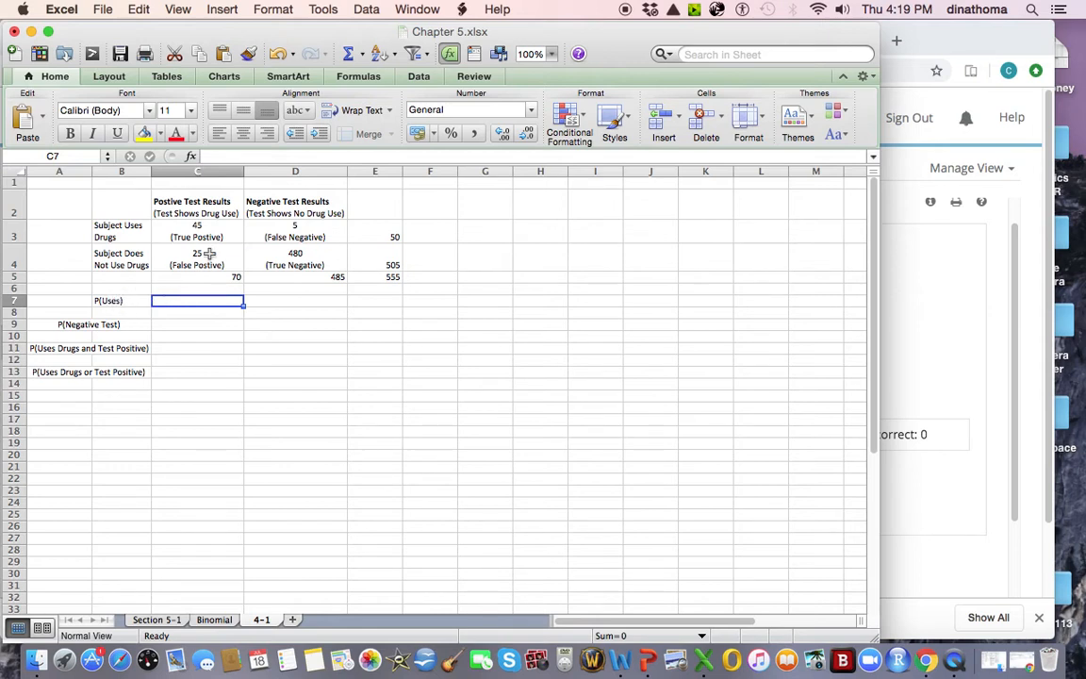
left_click(384, 230)
left_click(188, 304)
type("=5")
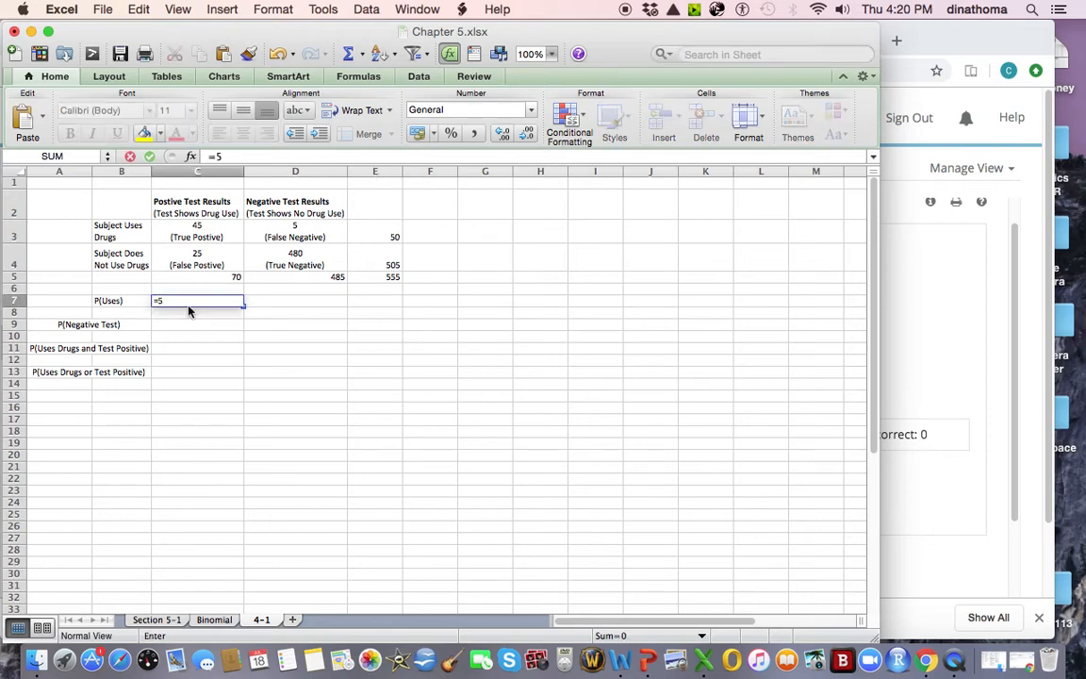
key("BackSpace")
left_click(378, 233)
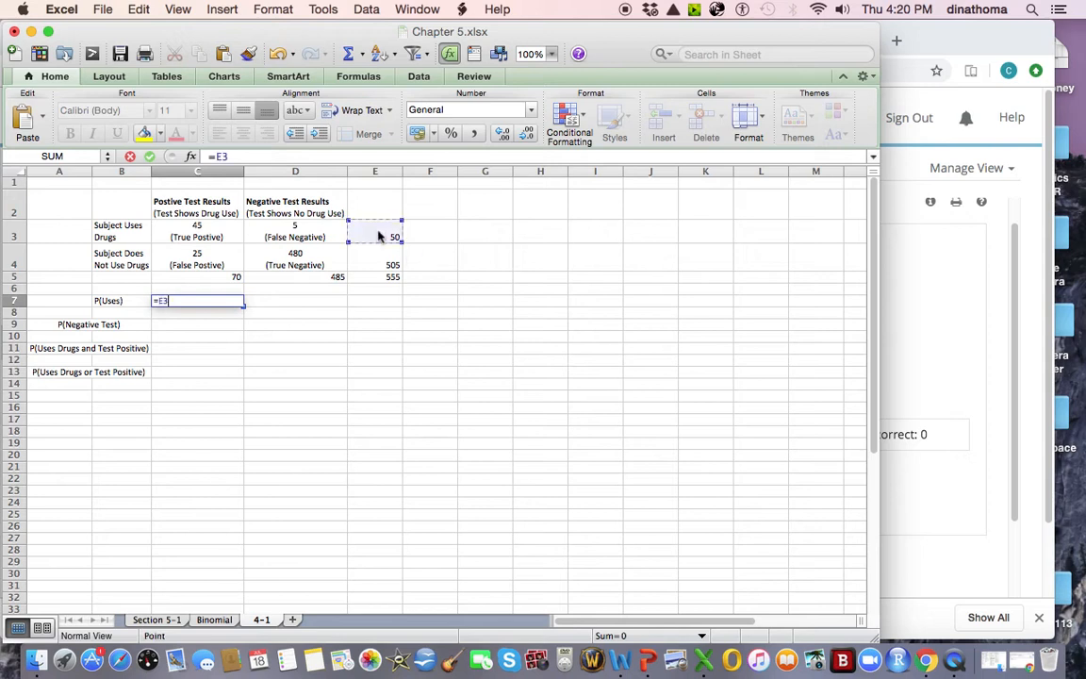
type("/")
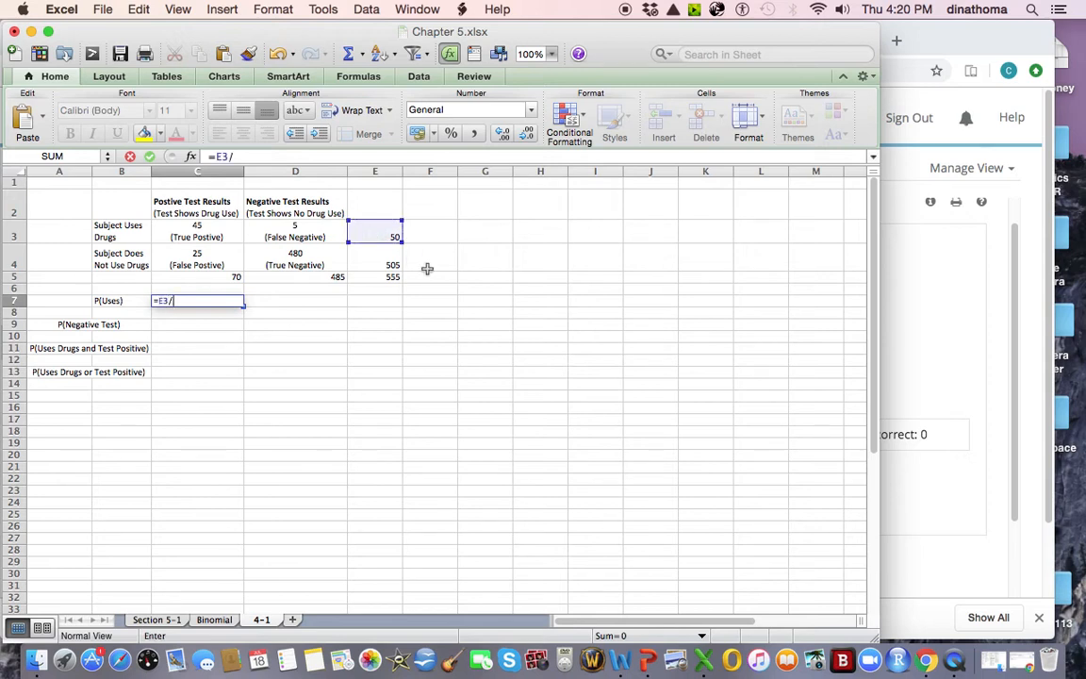
left_click(382, 277)
key("Return")
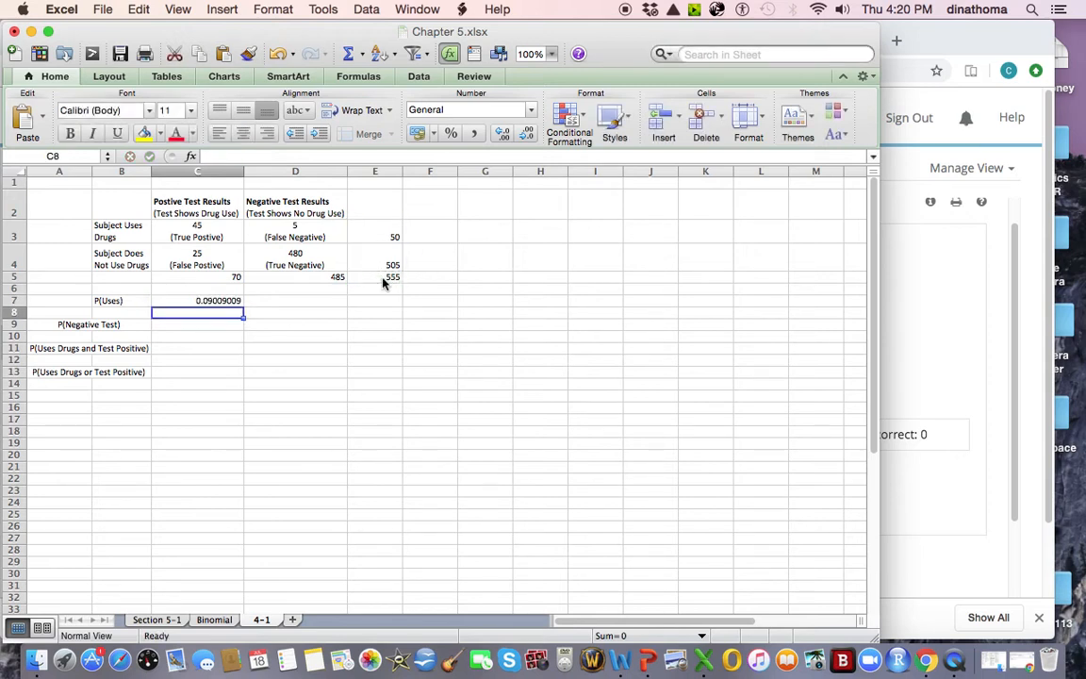
Format the P(Uses) result in C7 as a percentage with one decimal place.
left_click(181, 299)
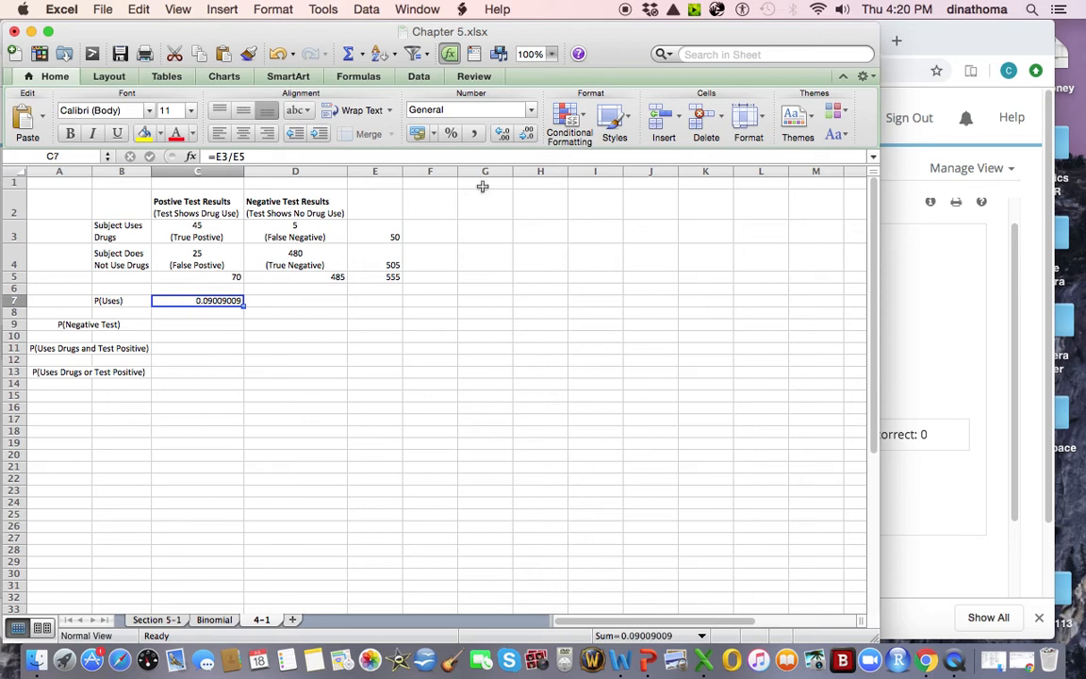
left_click(451, 135)
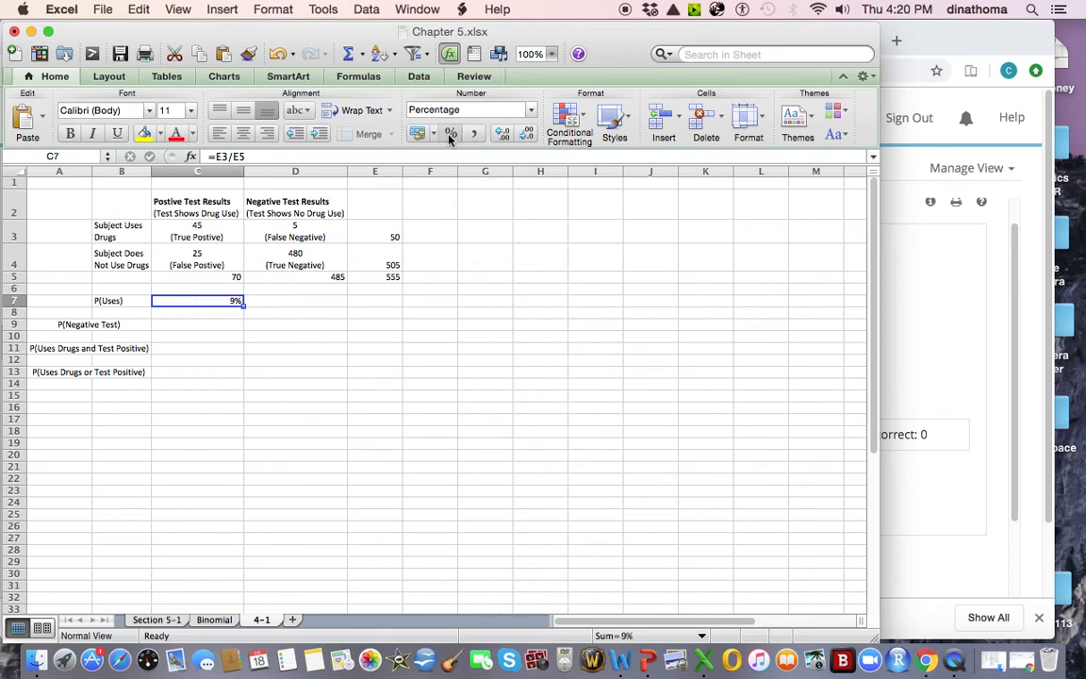
left_click(502, 134)
Calculate P(Negative Test) in cell C9 by dividing the negative-results total by the grand total, =D5/E5.
key("Down")
key("Down")
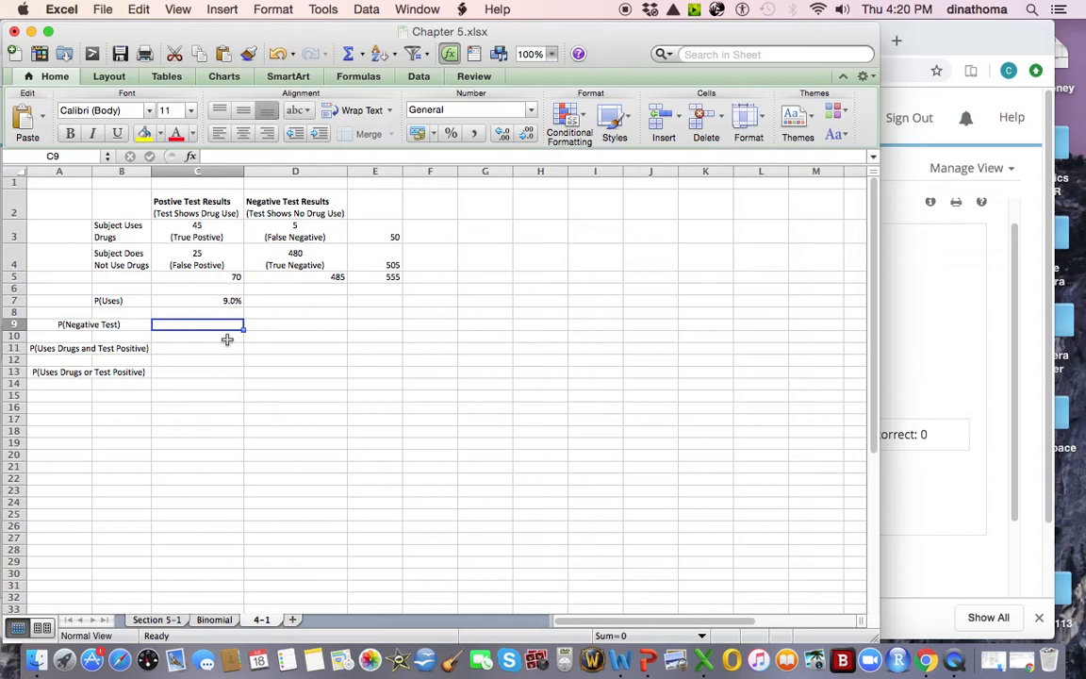
type("=")
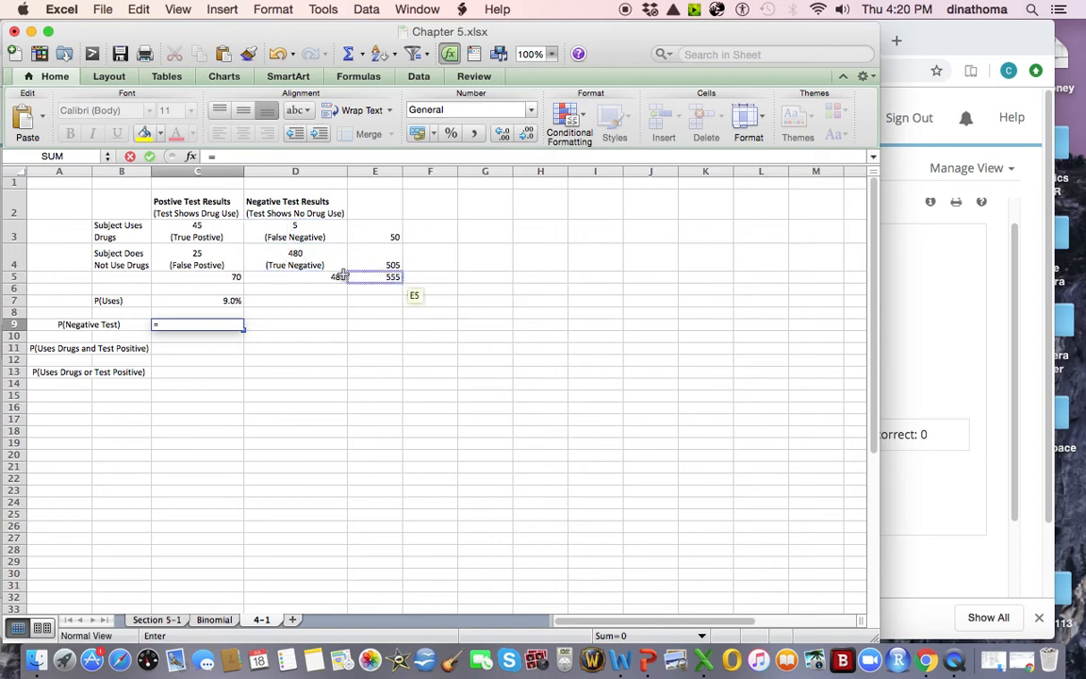
left_click(299, 278)
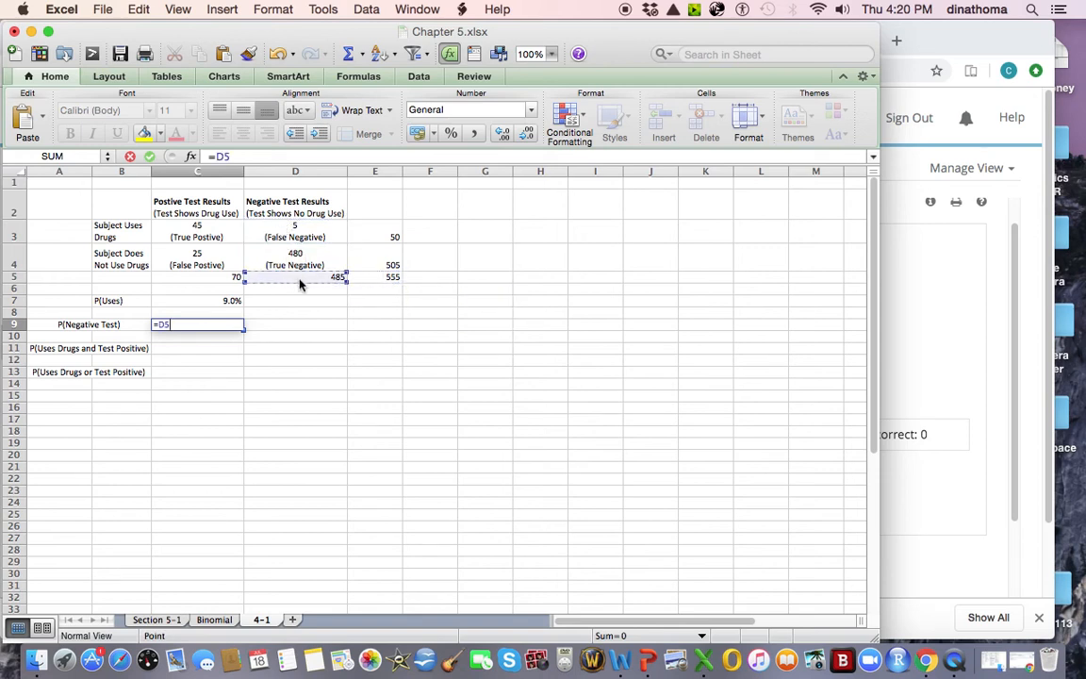
type("/")
left_click(388, 279)
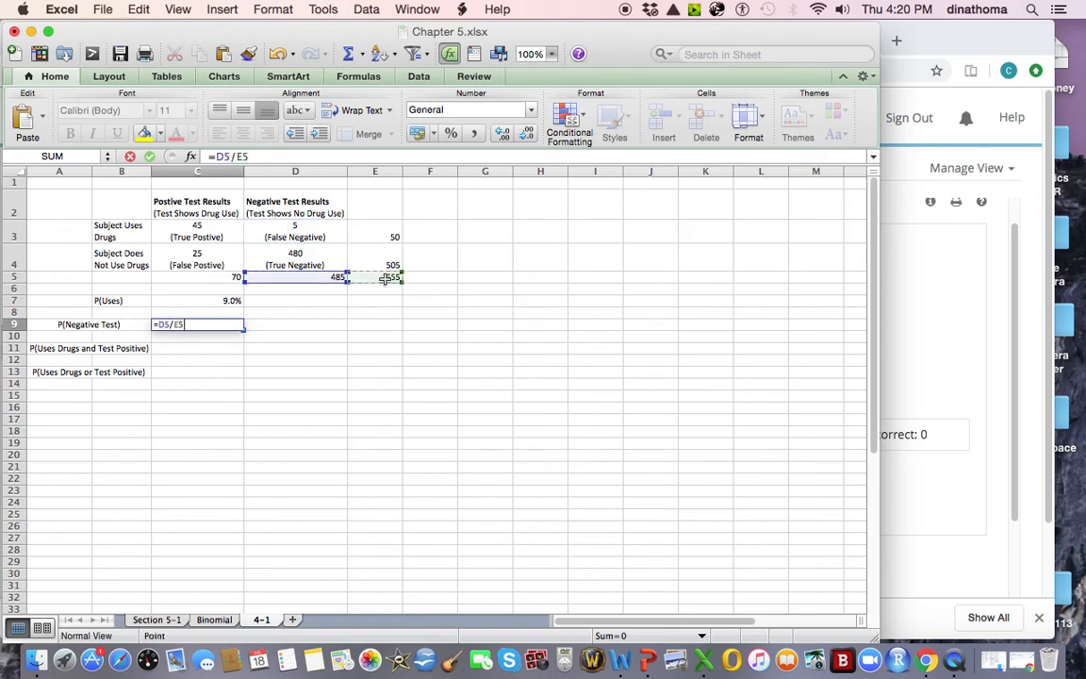
key("Return")
Format the P(Negative Test) result in C9 as a percentage with one decimal place.
left_click(193, 325)
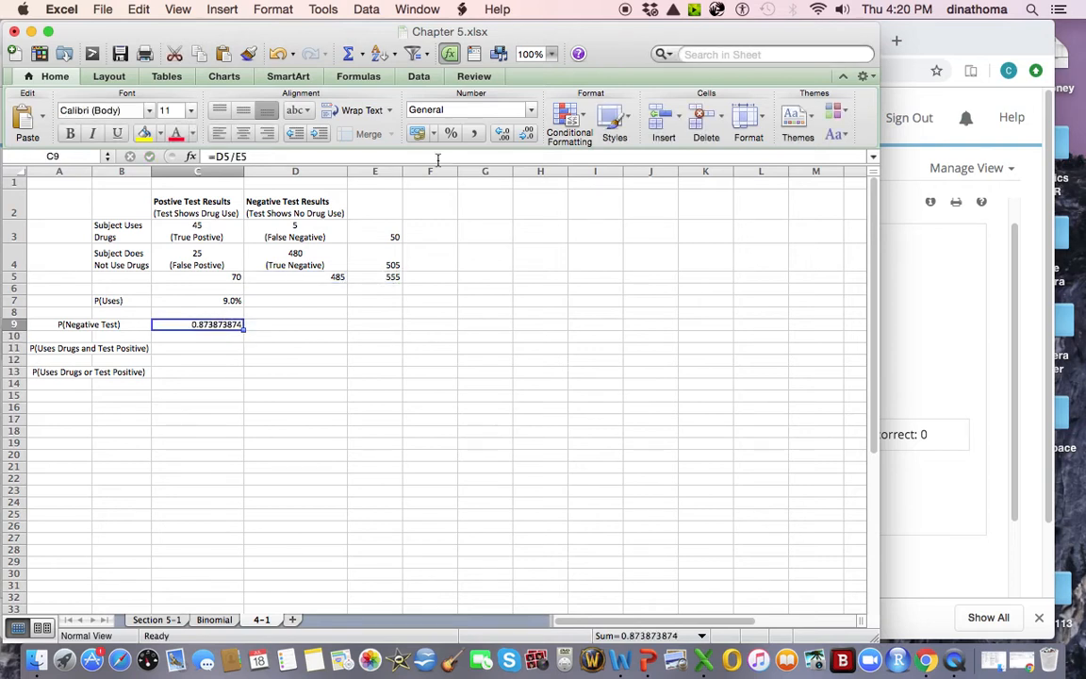
left_click(450, 134)
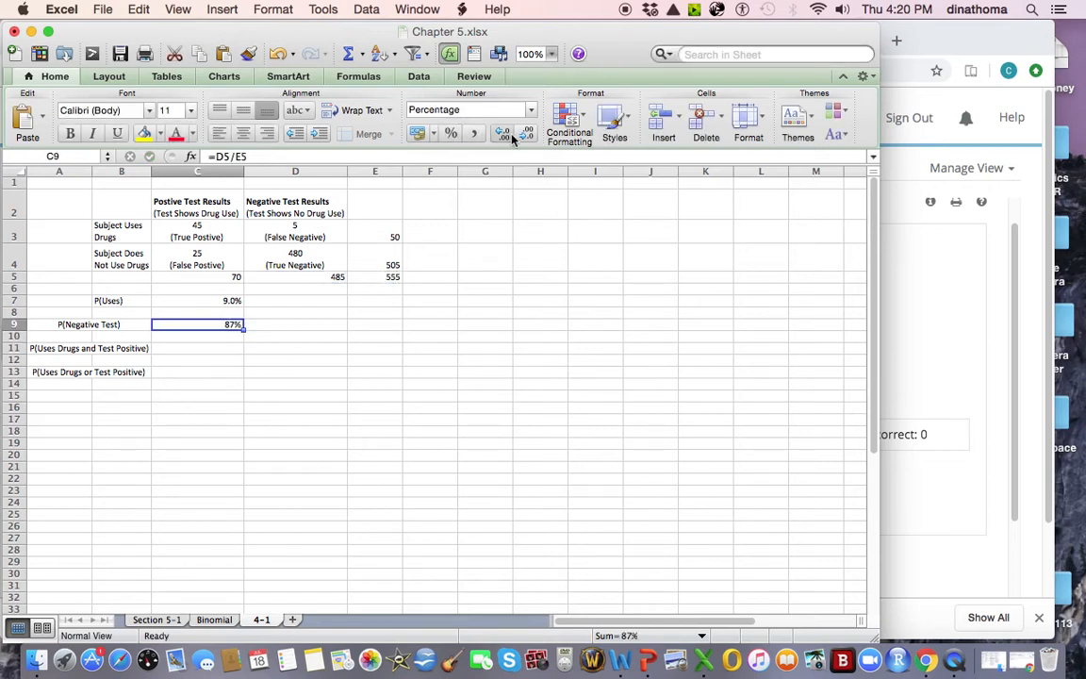
left_click(504, 134)
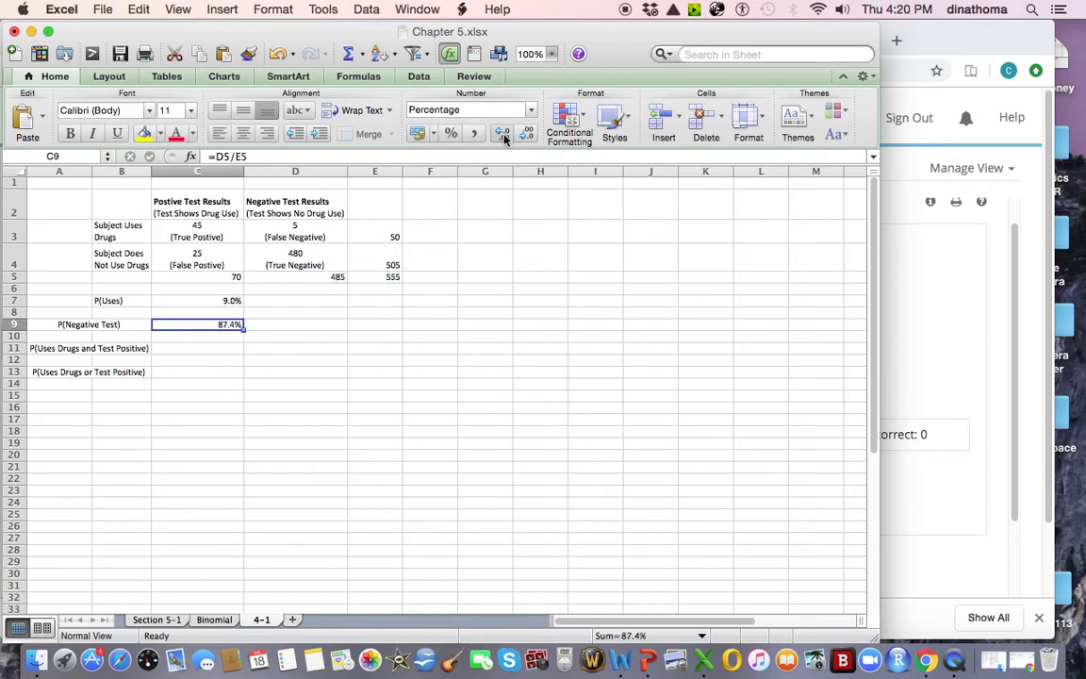
Calculate P(Uses Drugs and Test Positive) in cell C11 with the formula =45/555.
left_click(177, 348)
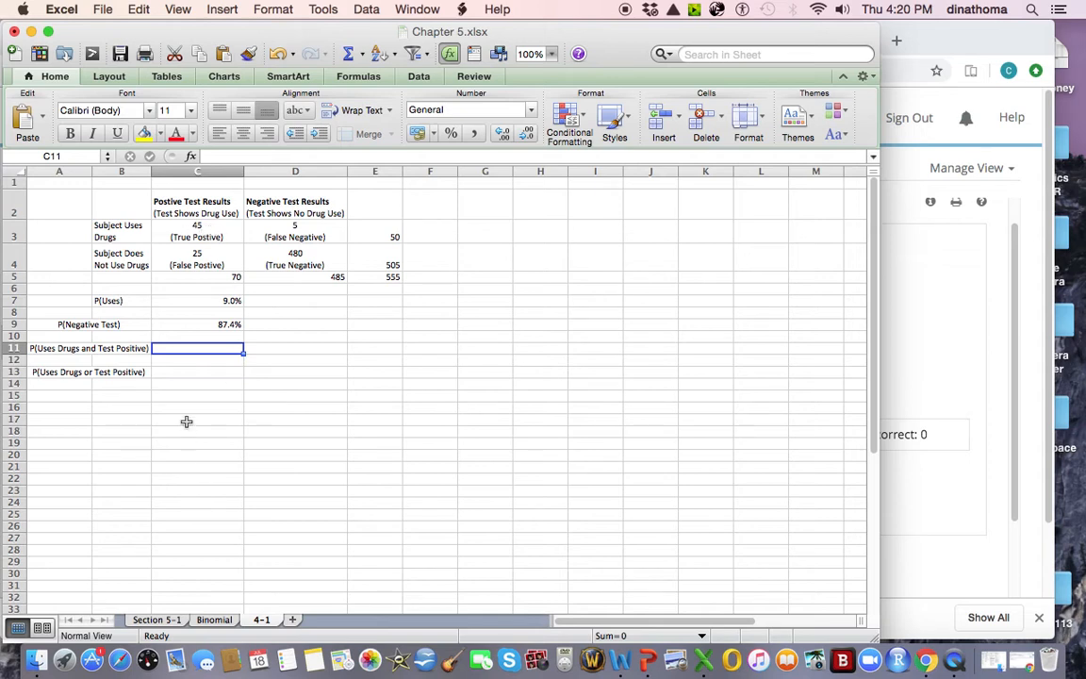
type("=45")
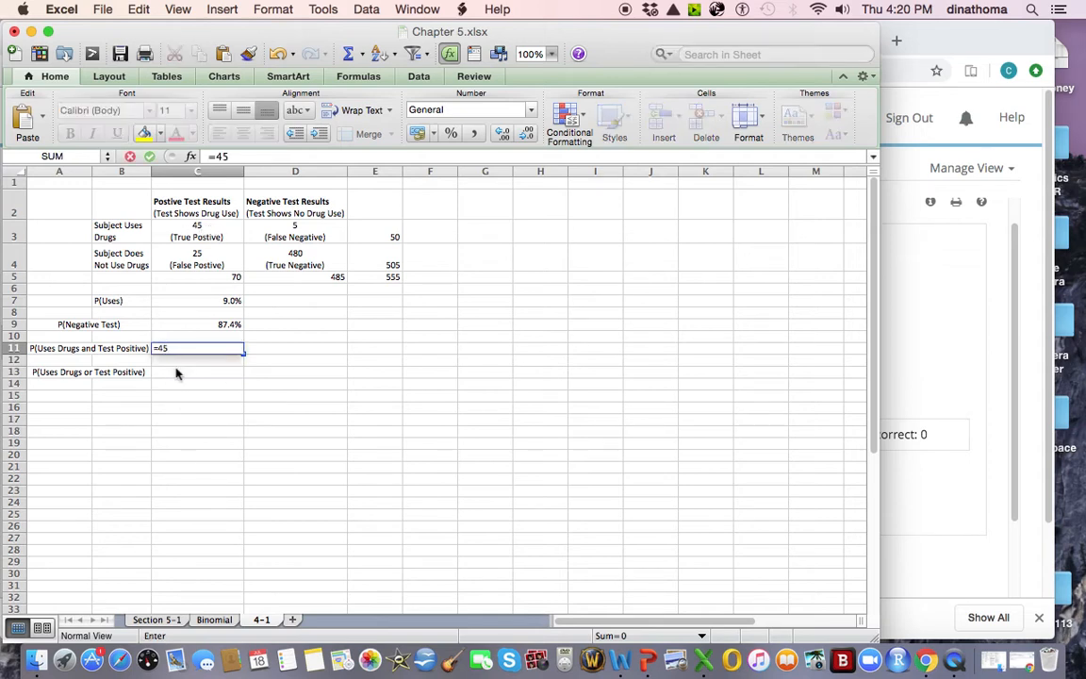
type("/555")
key("Return")
Reduce the P(Uses Drugs and Test Positive) result in C11 to three decimal places.
left_click(185, 348)
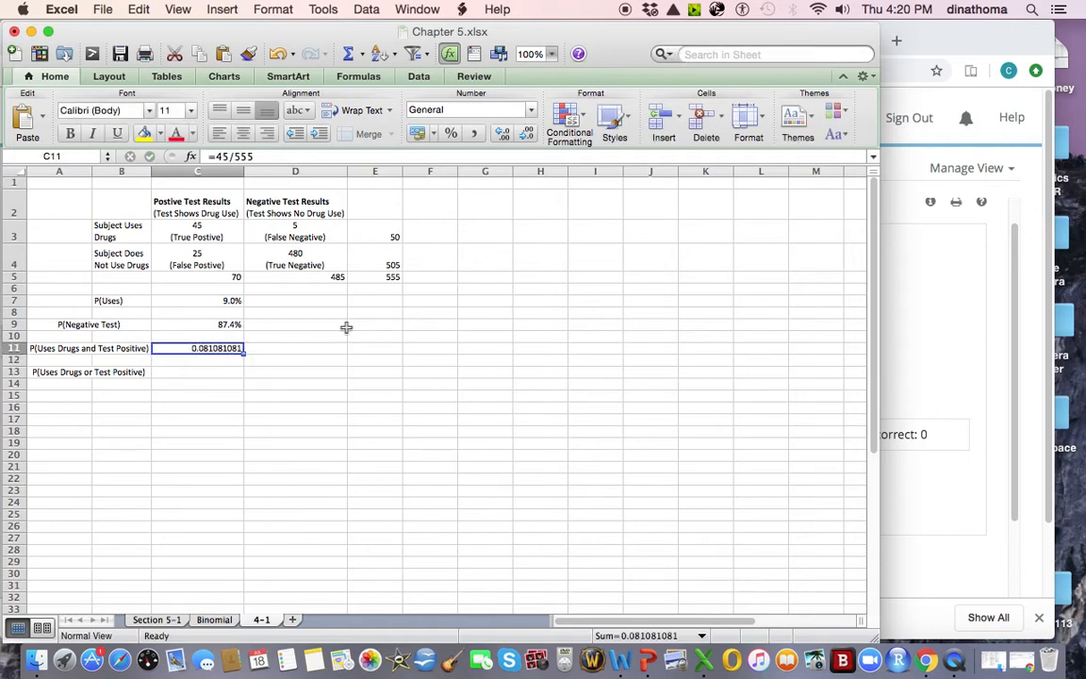
left_click(521, 138)
left_click(525, 137)
left_click(525, 137)
left_click(525, 136)
left_click(525, 136)
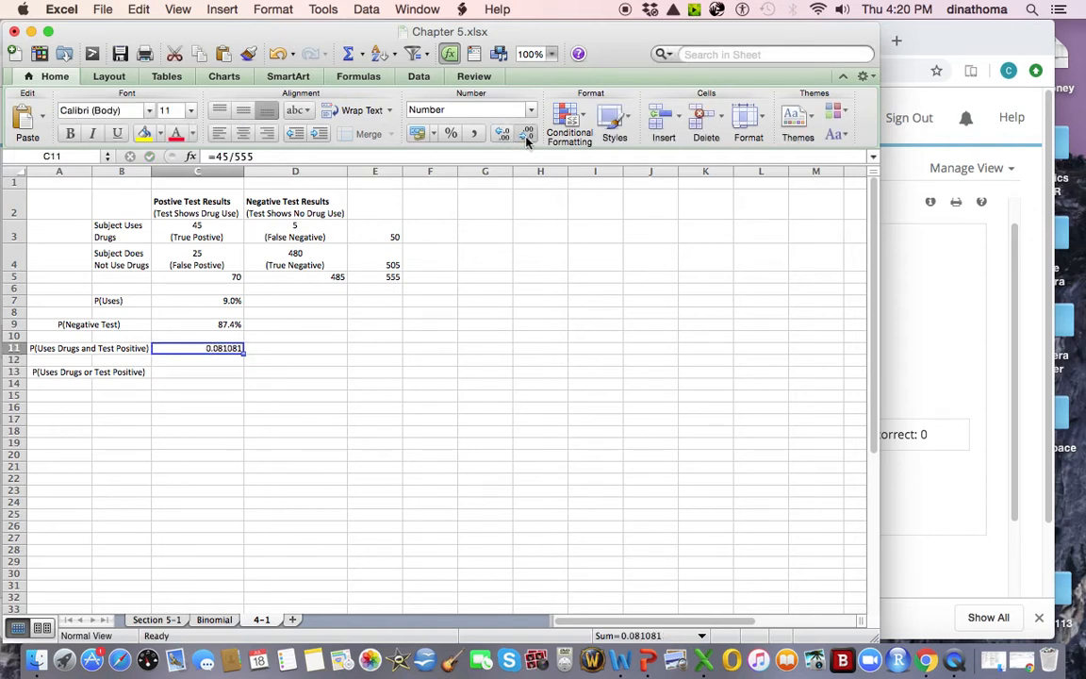
left_click(525, 137)
left_click(526, 136)
left_click(525, 136)
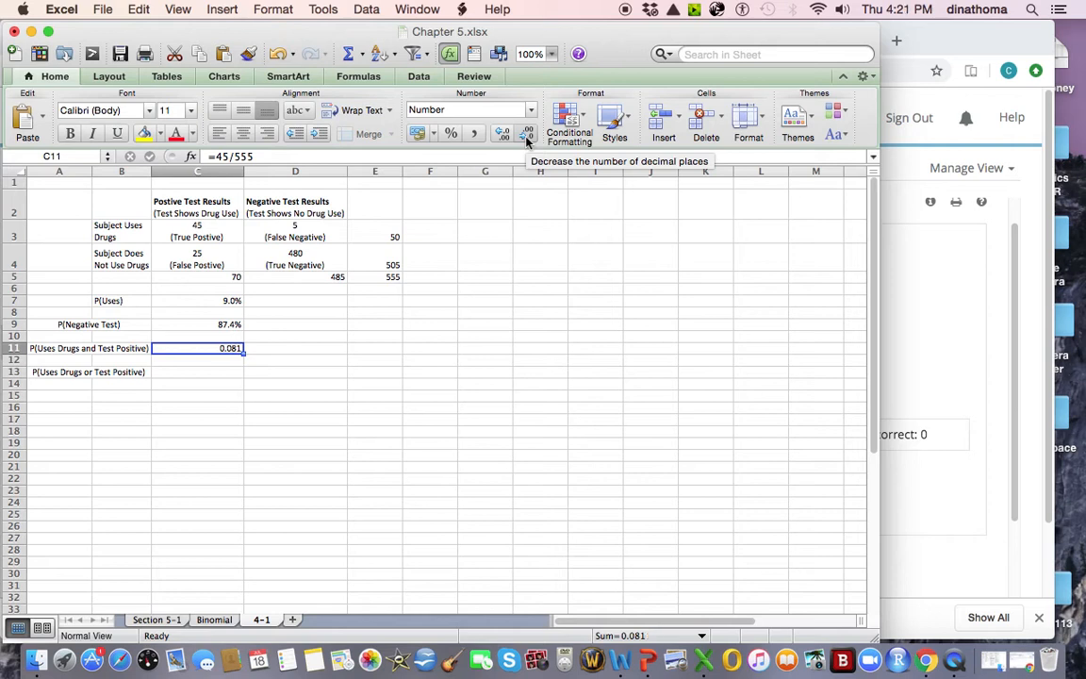
Calculate P(Uses Drugs or Test Positive) in cell C13 with the formula =C7+C5/E5-45/555.
left_click(217, 372)
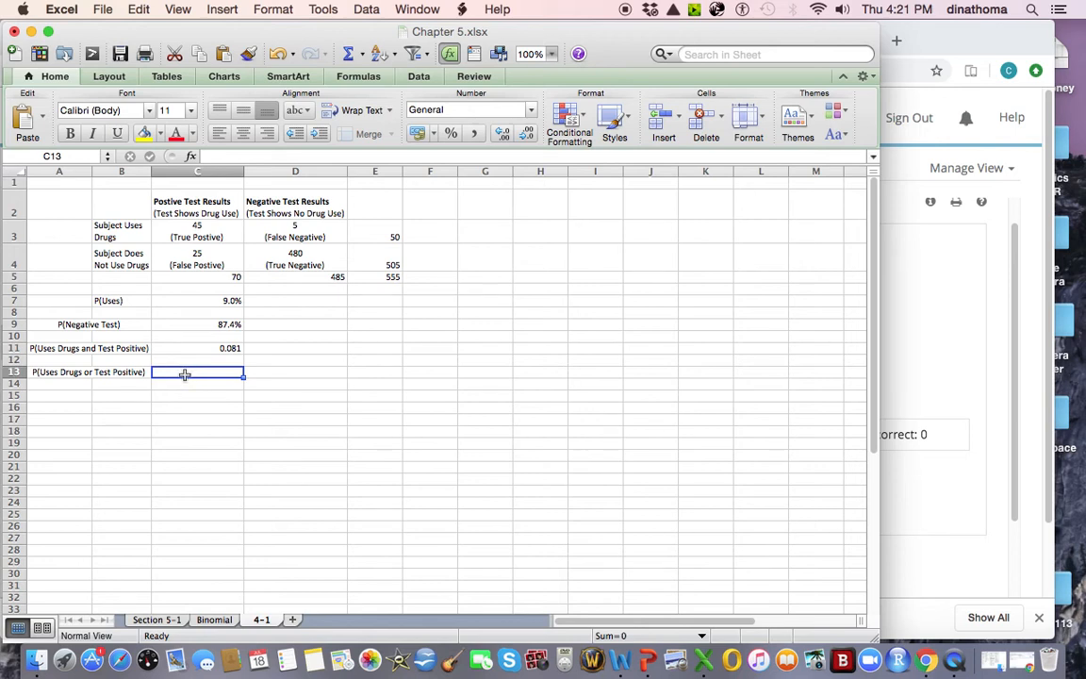
type("+")
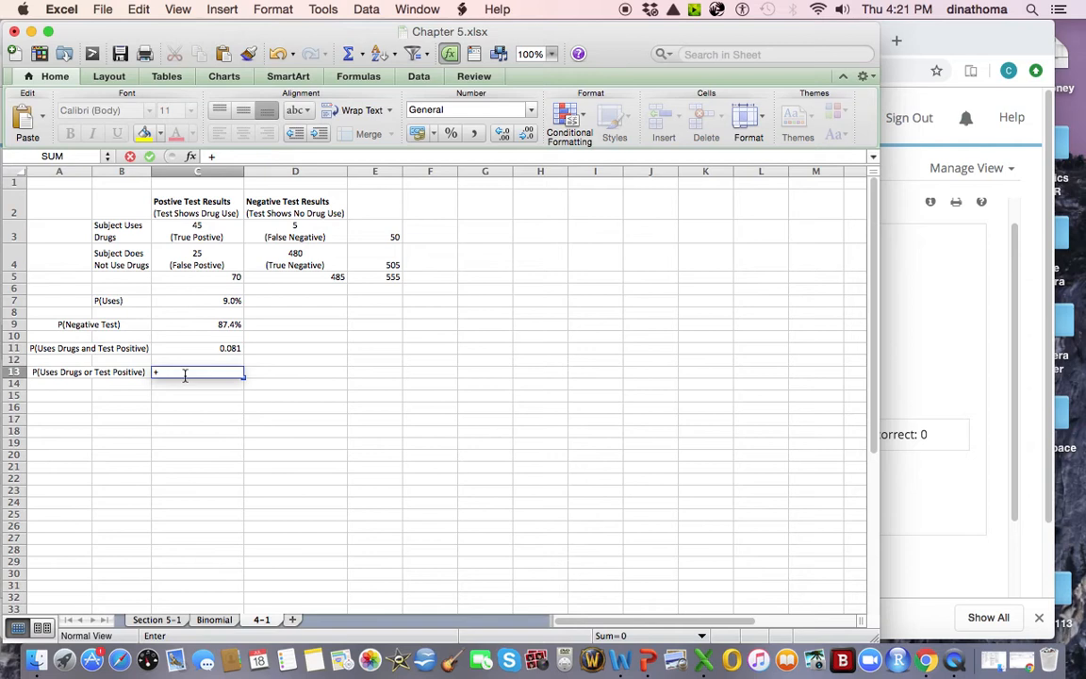
key("BackSpace")
type("=")
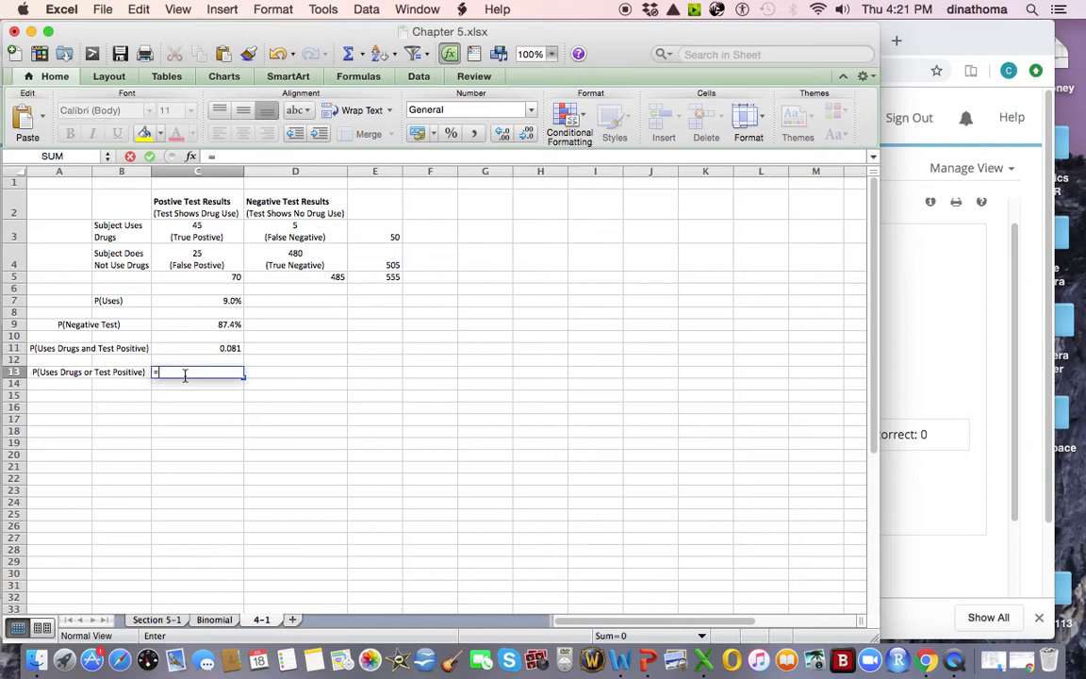
left_click(201, 302)
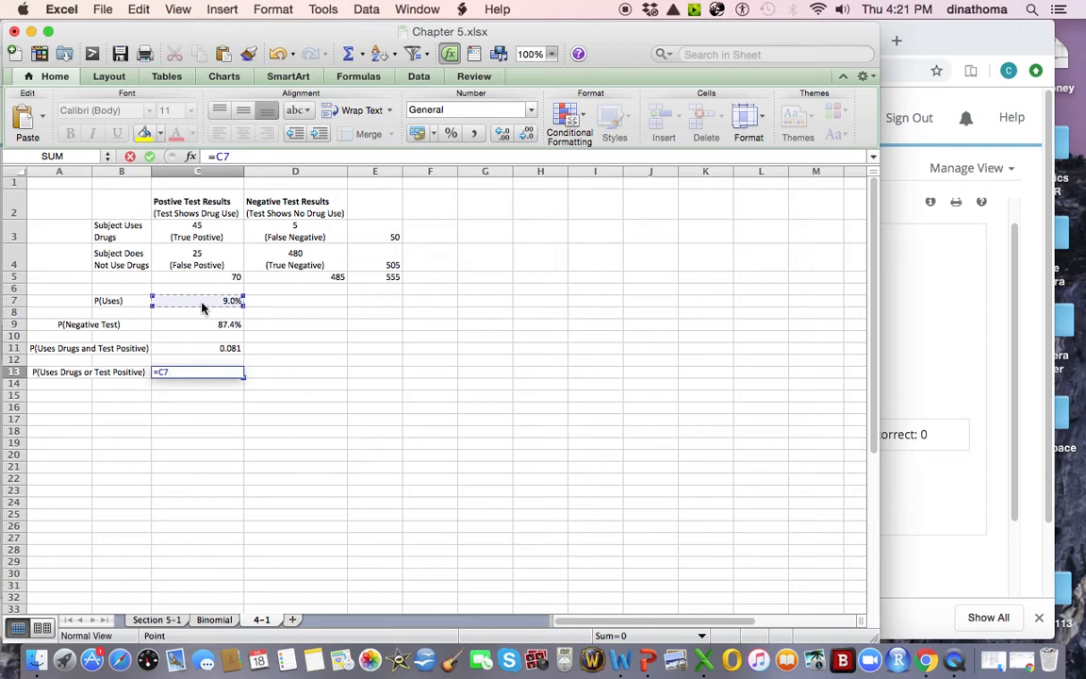
type("+")
left_click(200, 277)
type("/")
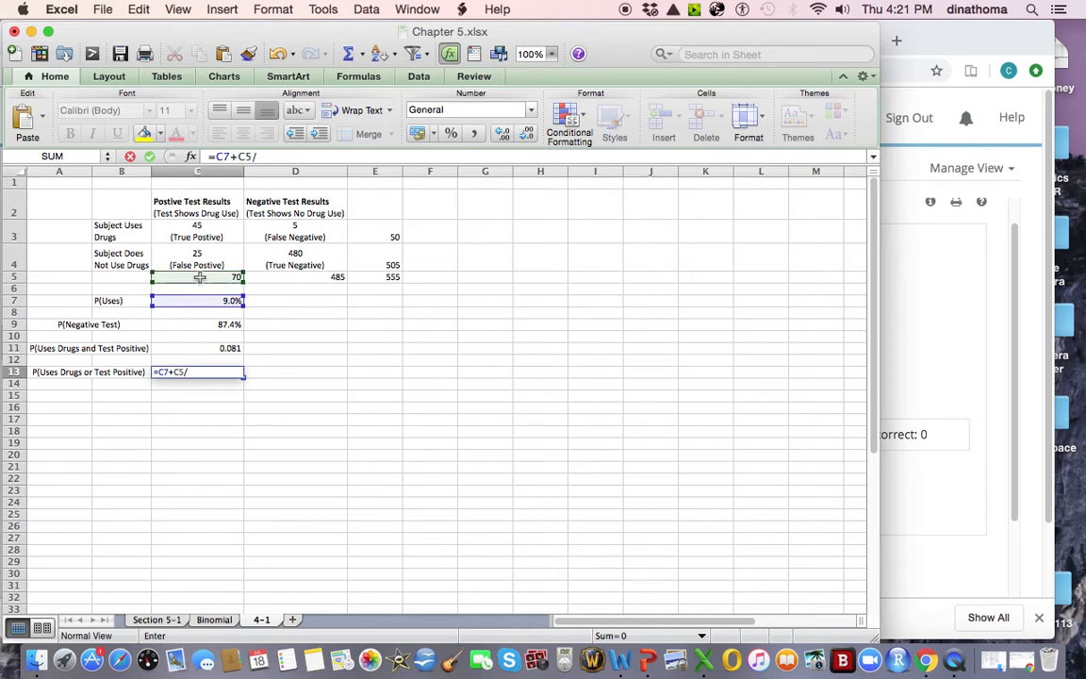
left_click(394, 277)
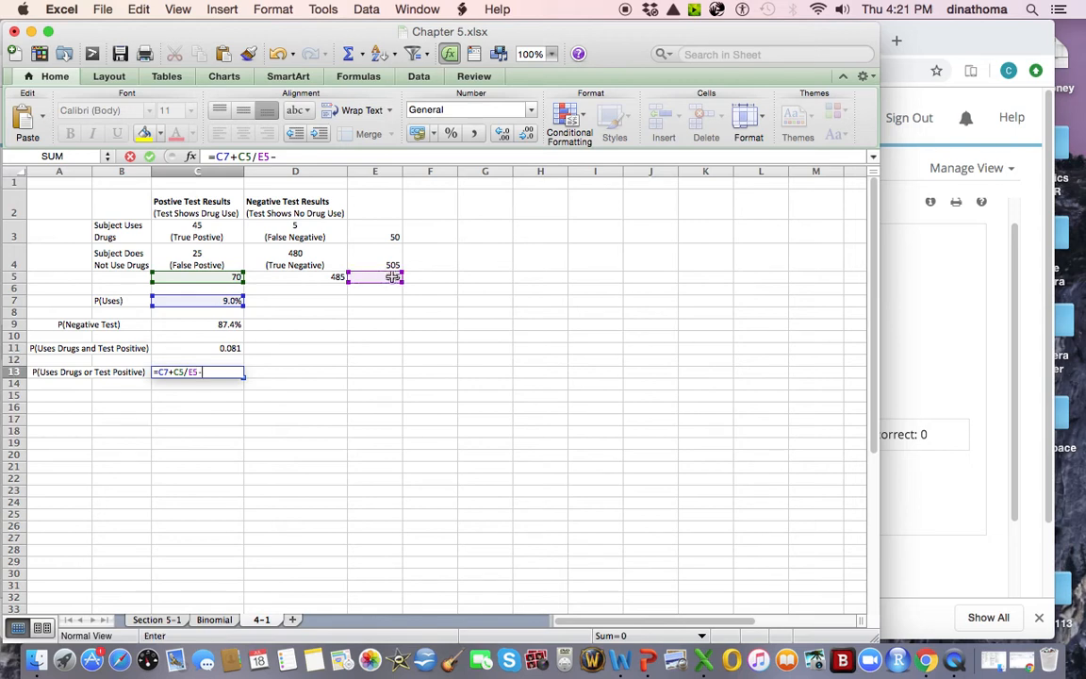
type("-45/555")
key("Return")
Replace the C7 term in the C13 formula with E3/555, making it =E3/555+C5/E5-45/555.
key("Up")
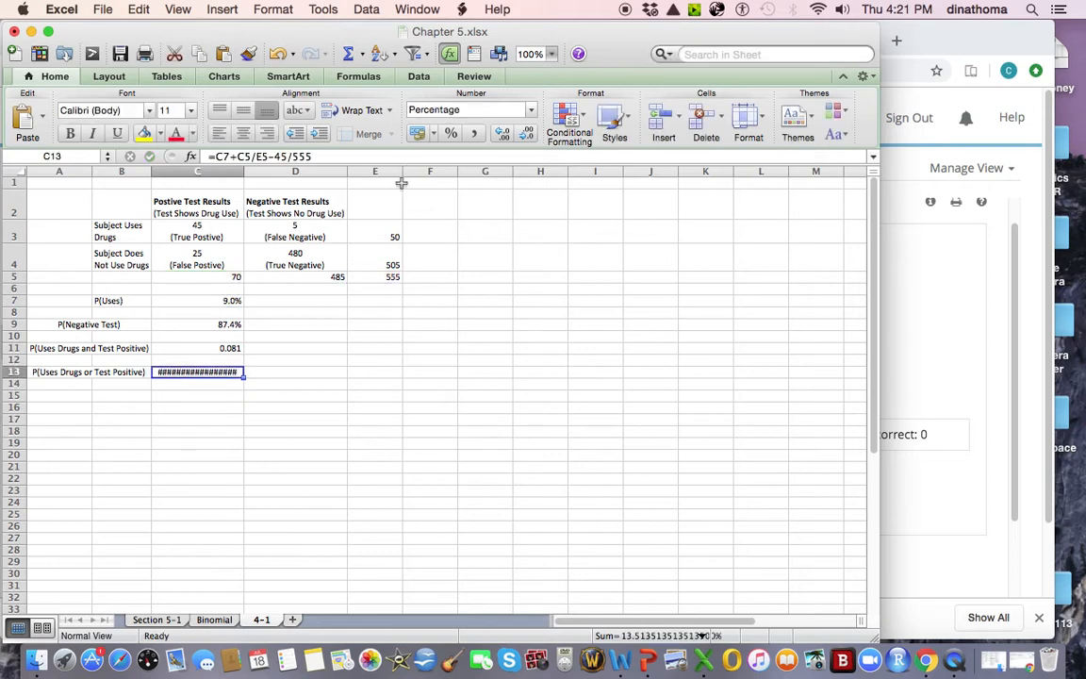
left_click(233, 157)
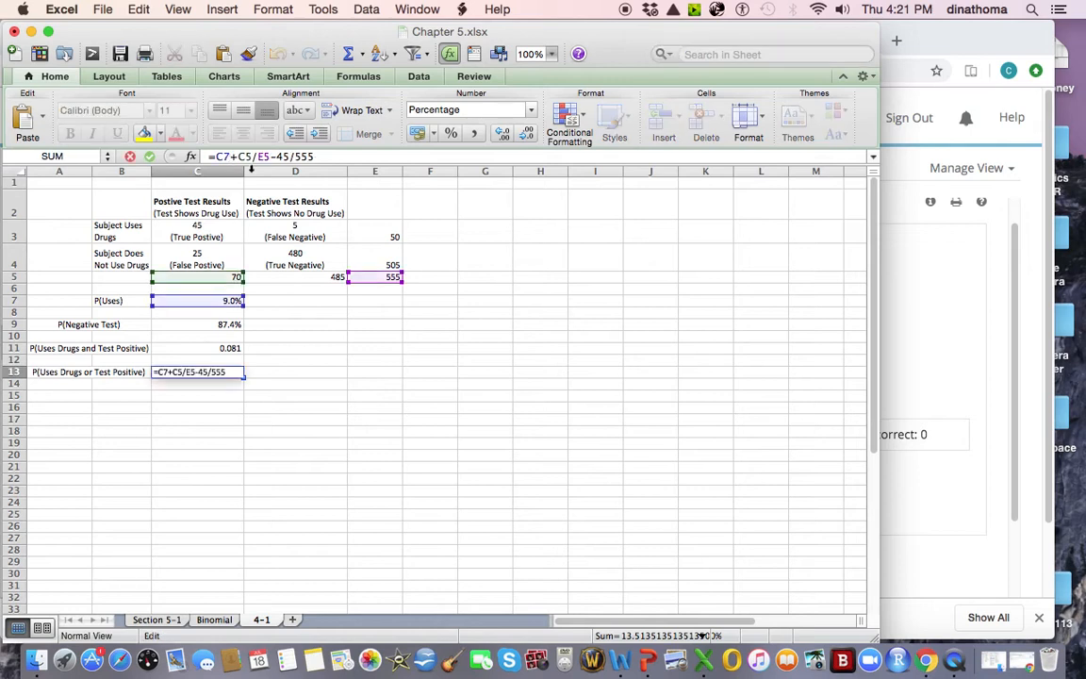
key("BackSpace")
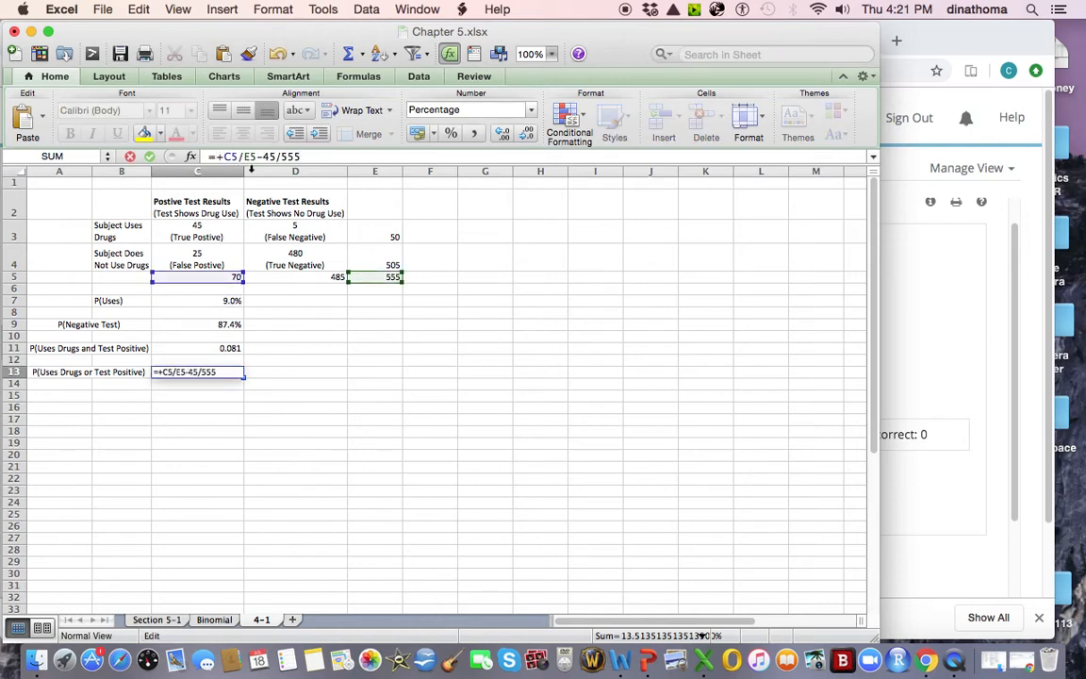
left_click(395, 238)
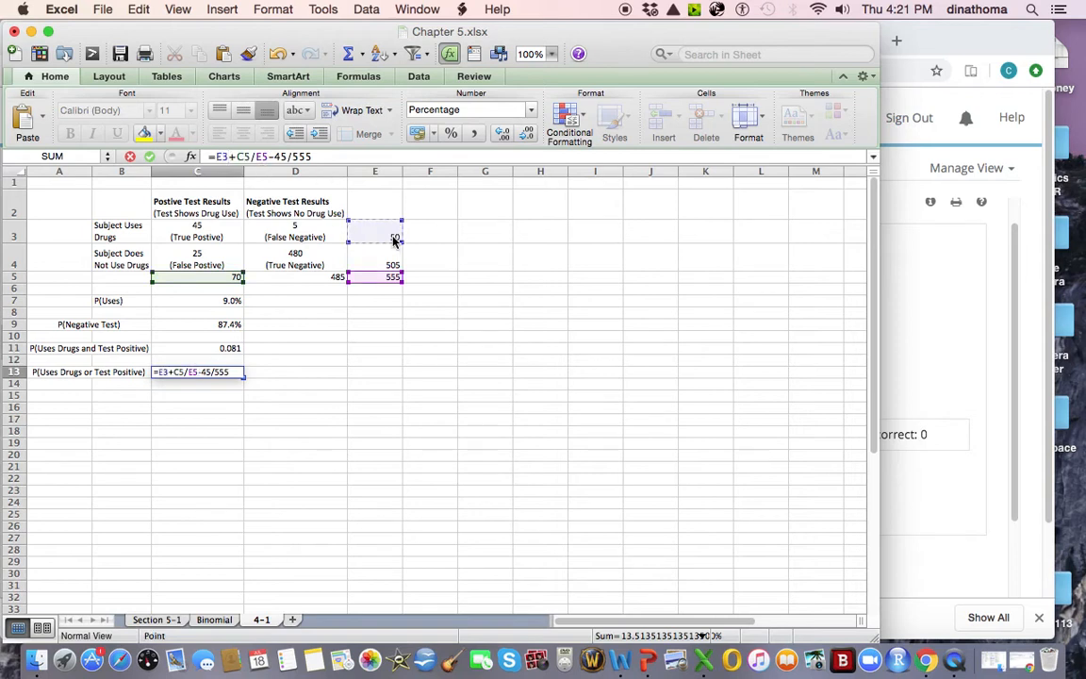
type("/555")
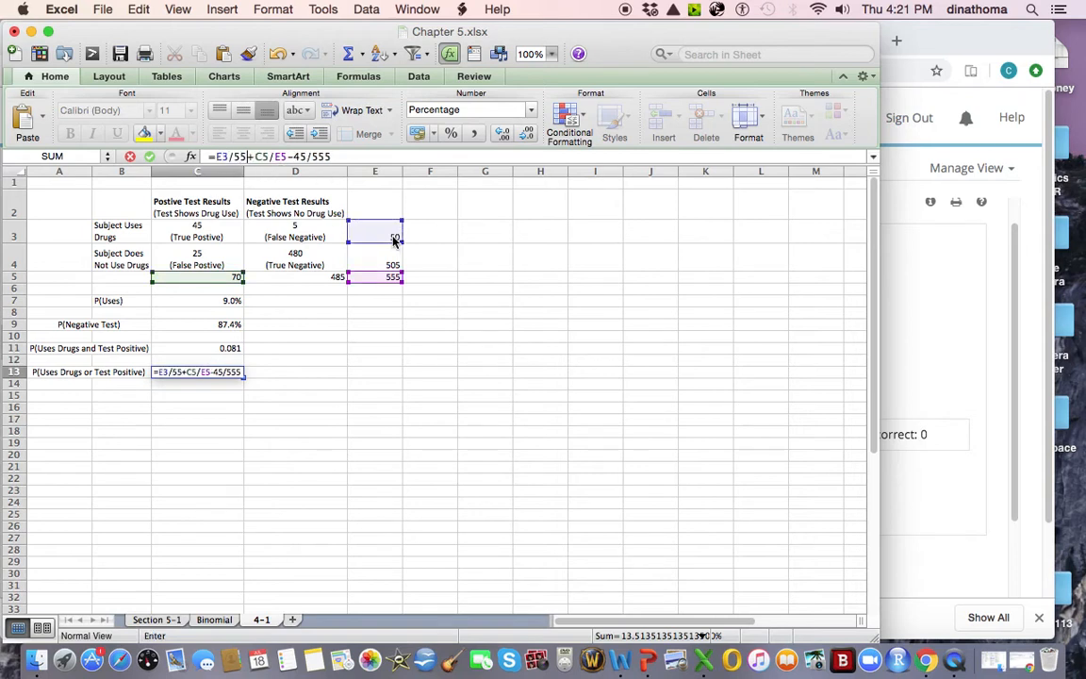
key("Return")
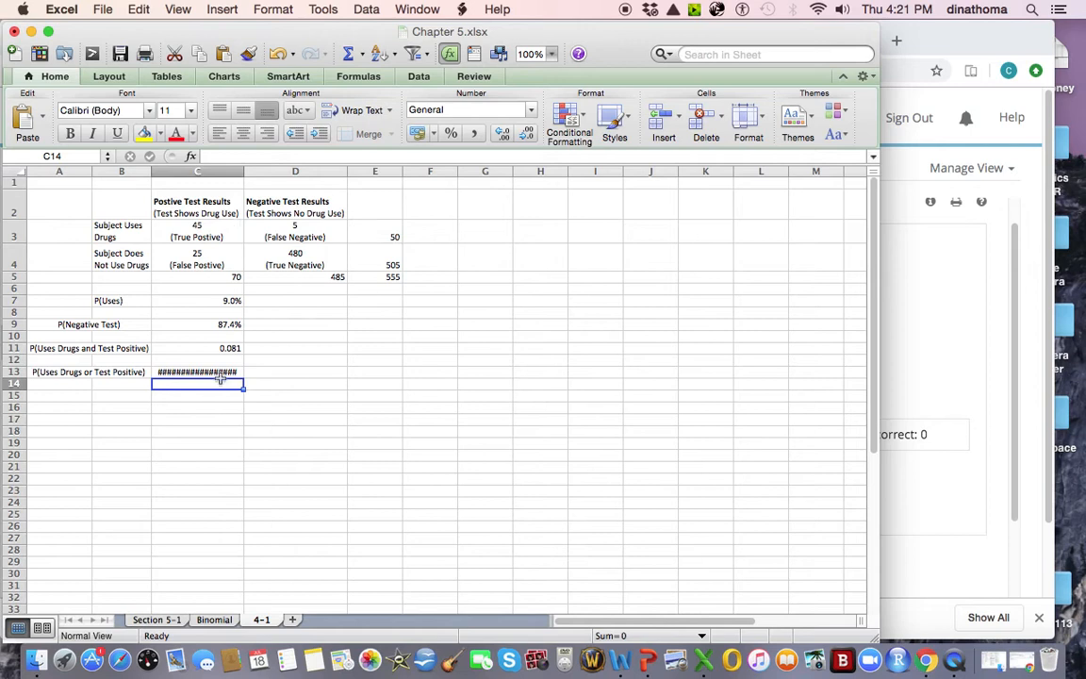
Format the P(Uses Drugs or Test Positive) result in C13 as a percentage with one decimal place.
left_click(180, 371)
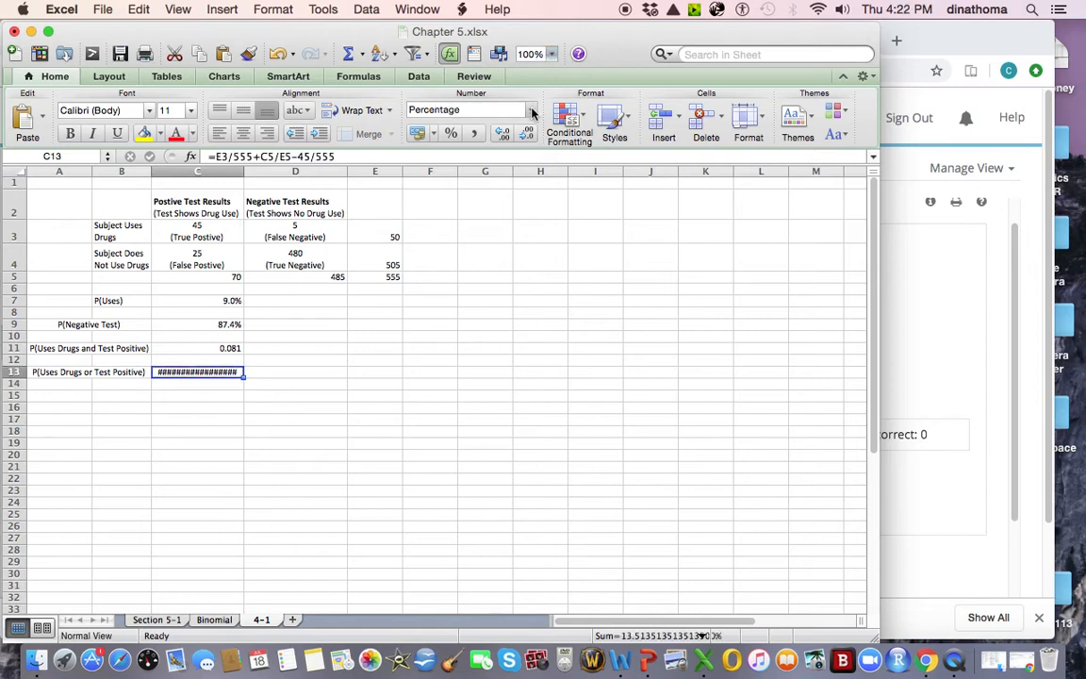
left_click(531, 112)
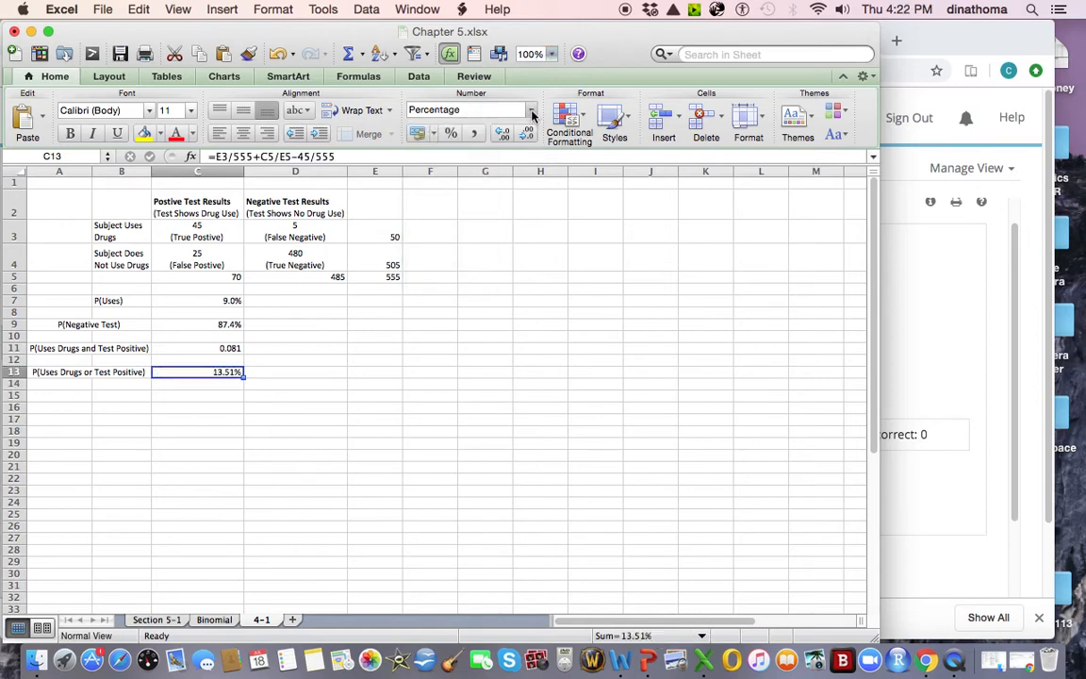
left_click(467, 147)
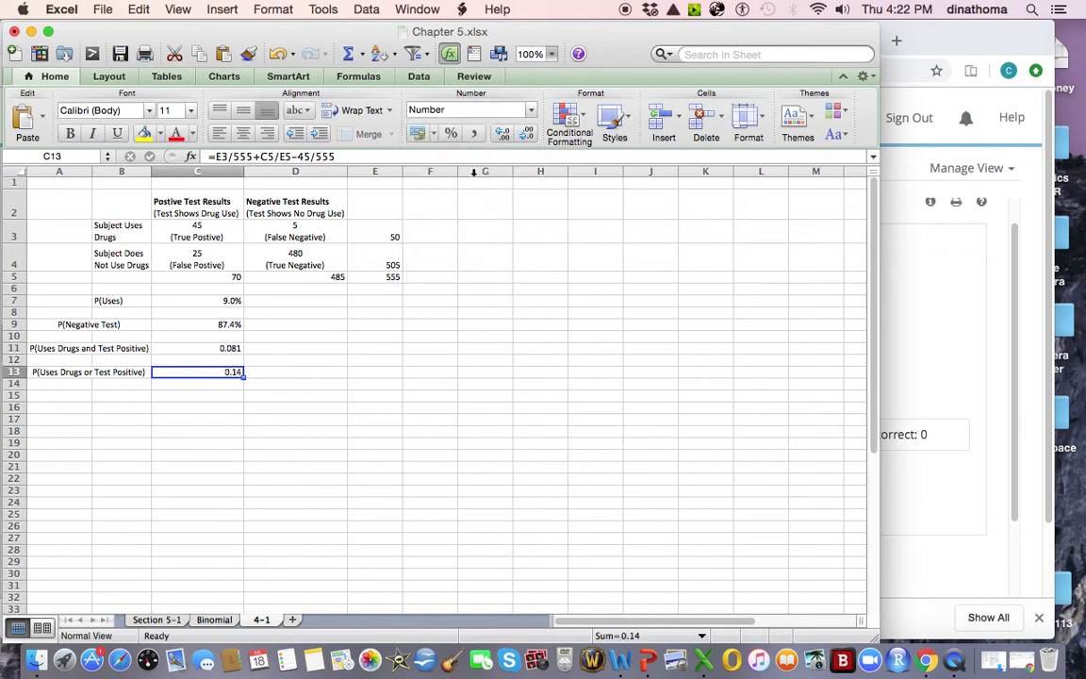
left_click(246, 335)
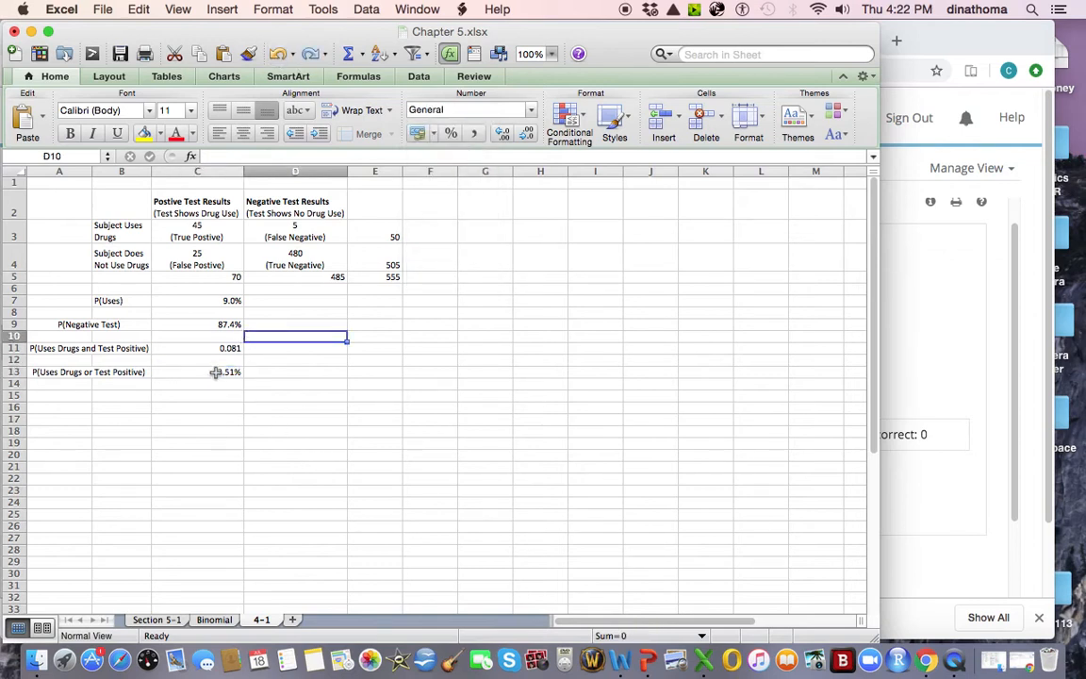
left_click(216, 372)
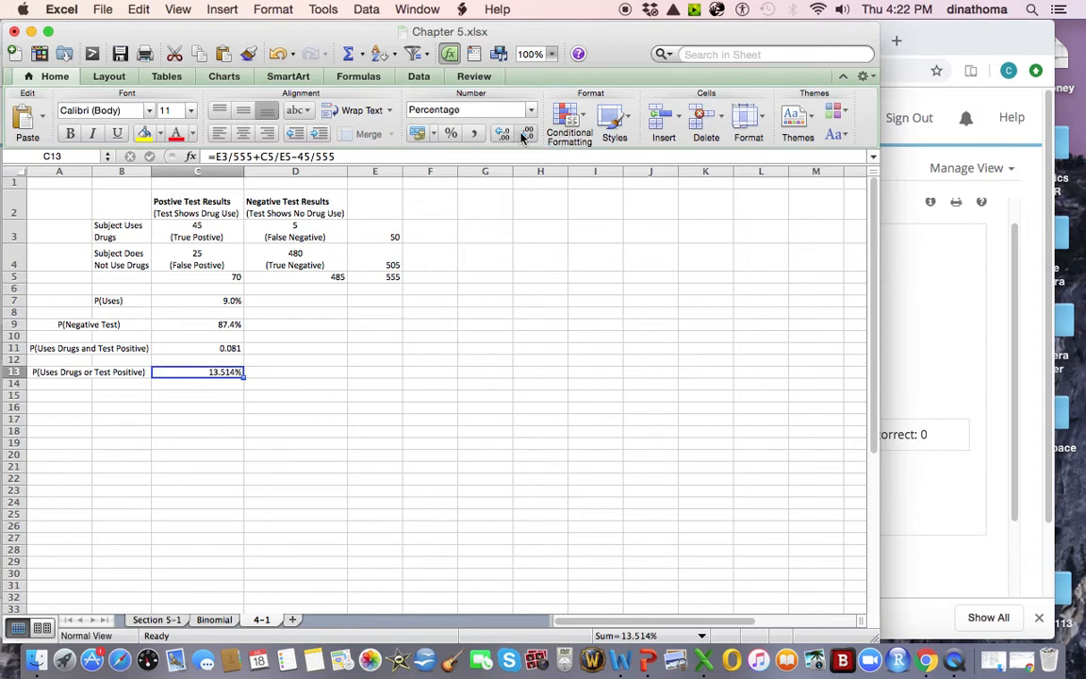
left_click(505, 135)
left_click(426, 331)
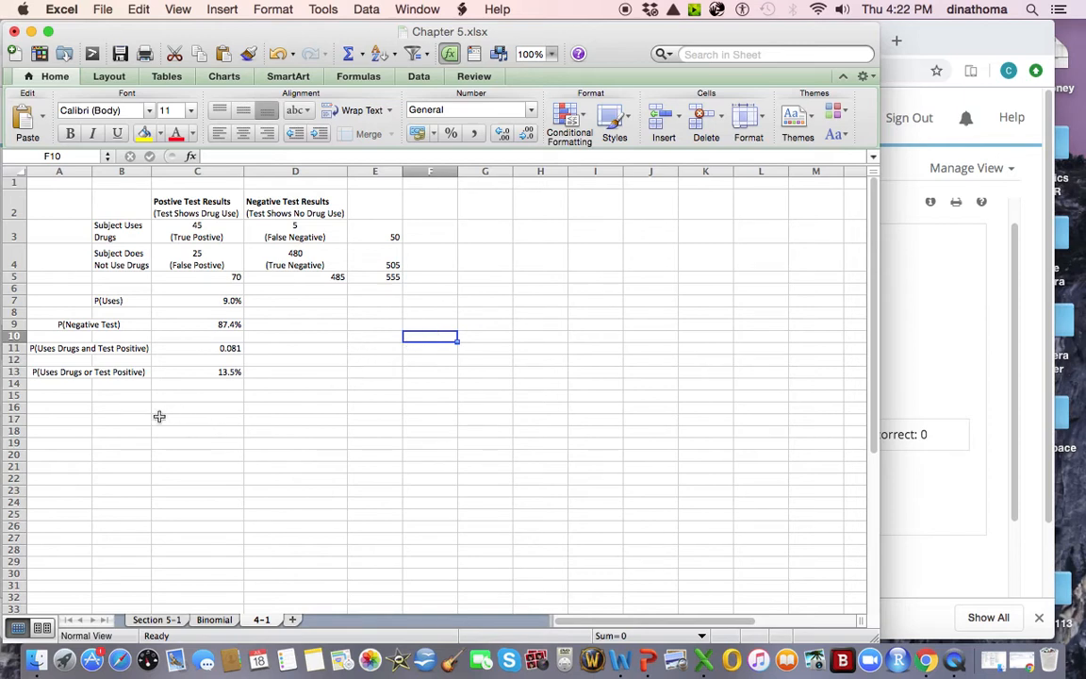
Enter the label "Order Matters" in cell B16, below the probability list.
left_click(132, 407)
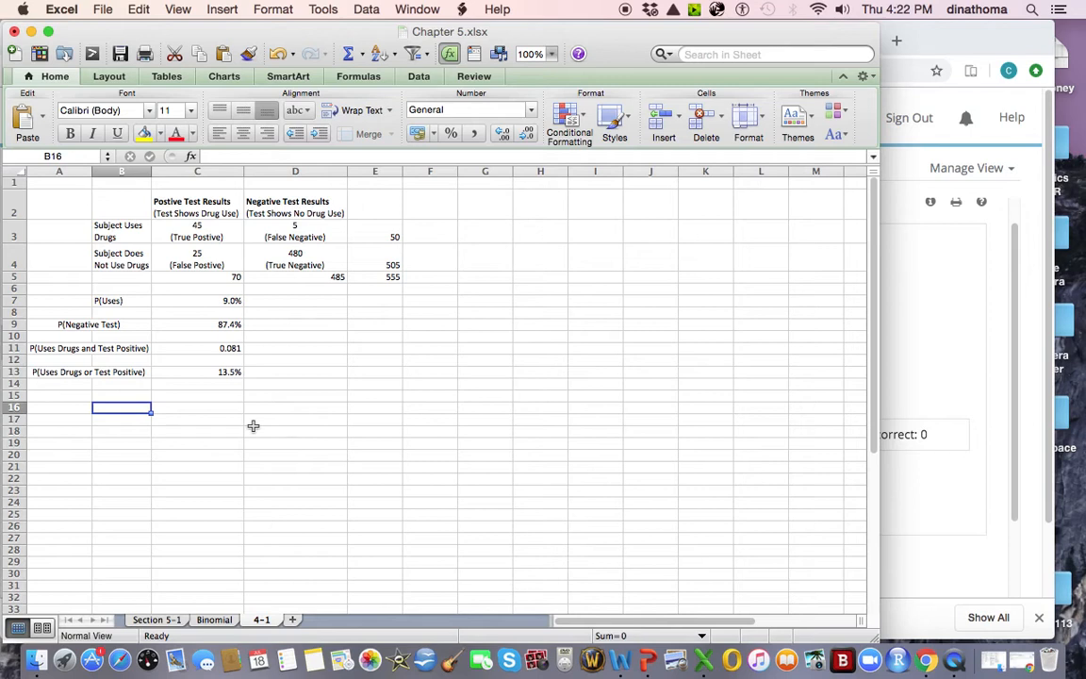
type("Or")
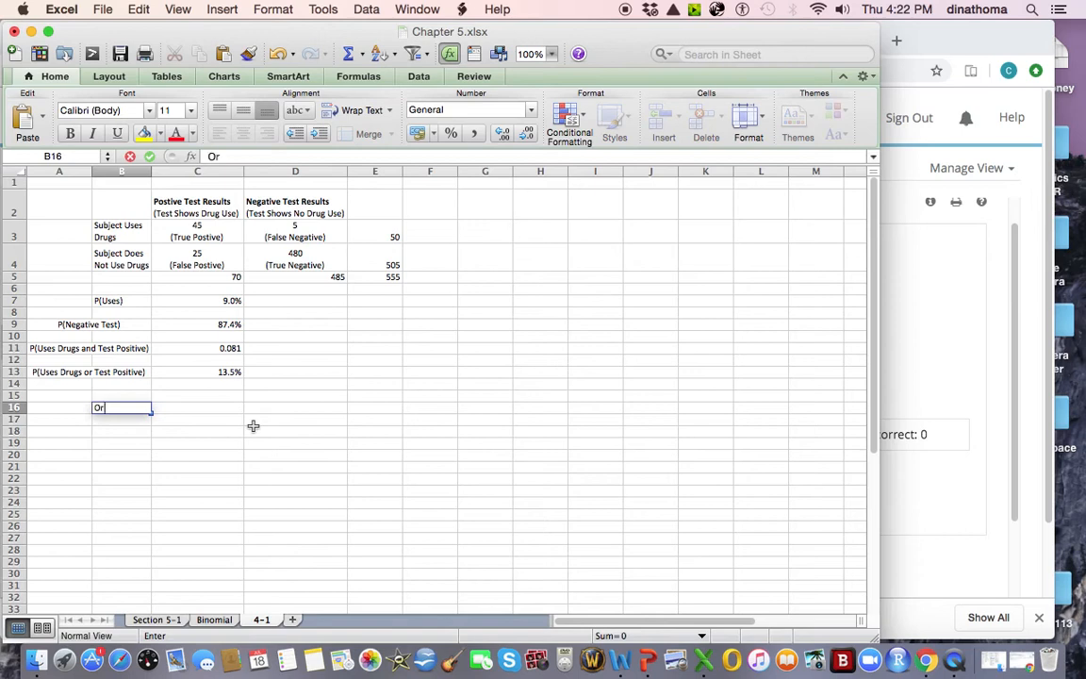
type("der Matters")
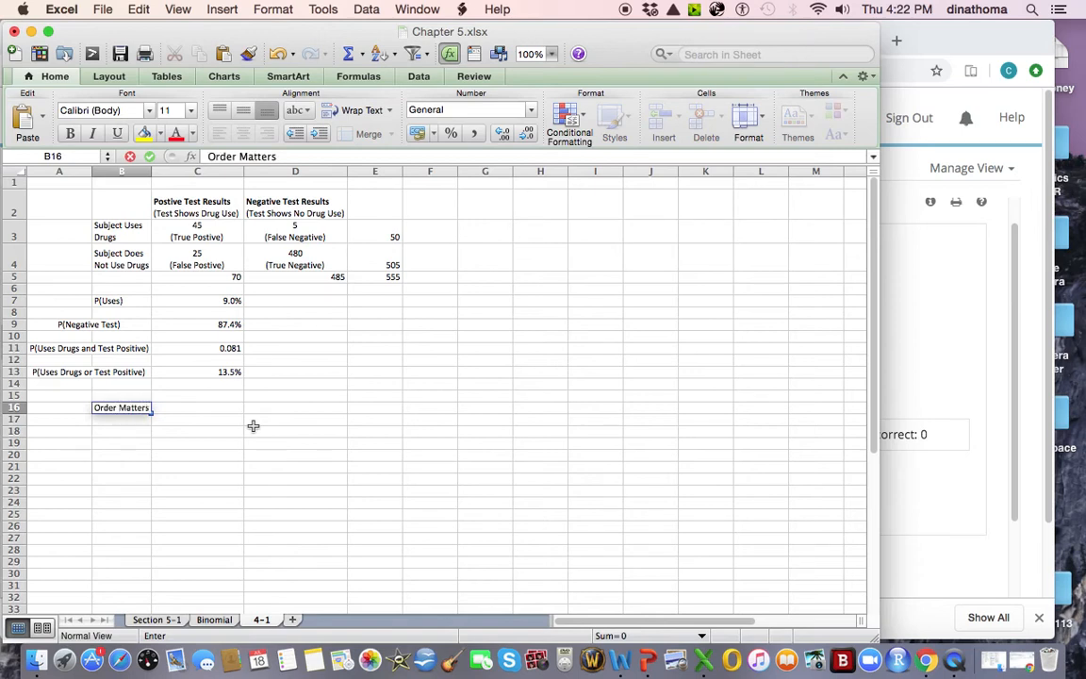
key("Return")
Enter the label "Order does not Matter" in cell B18, two rows below the "Order Matters" label.
key("Return")
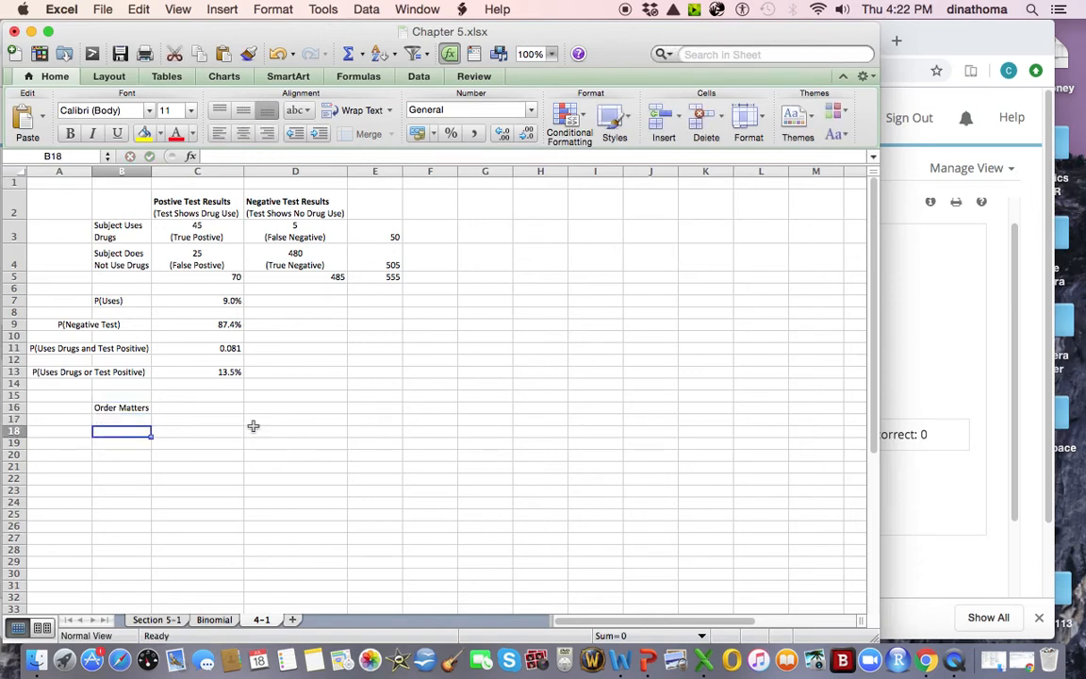
type("Order")
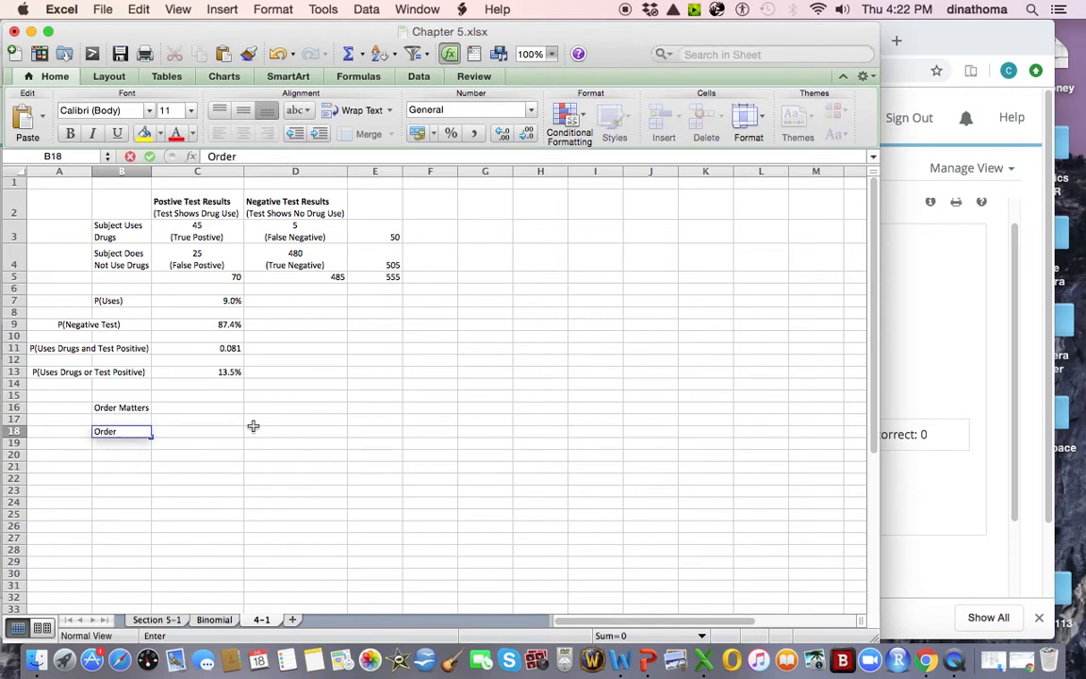
type(" does not Matter")
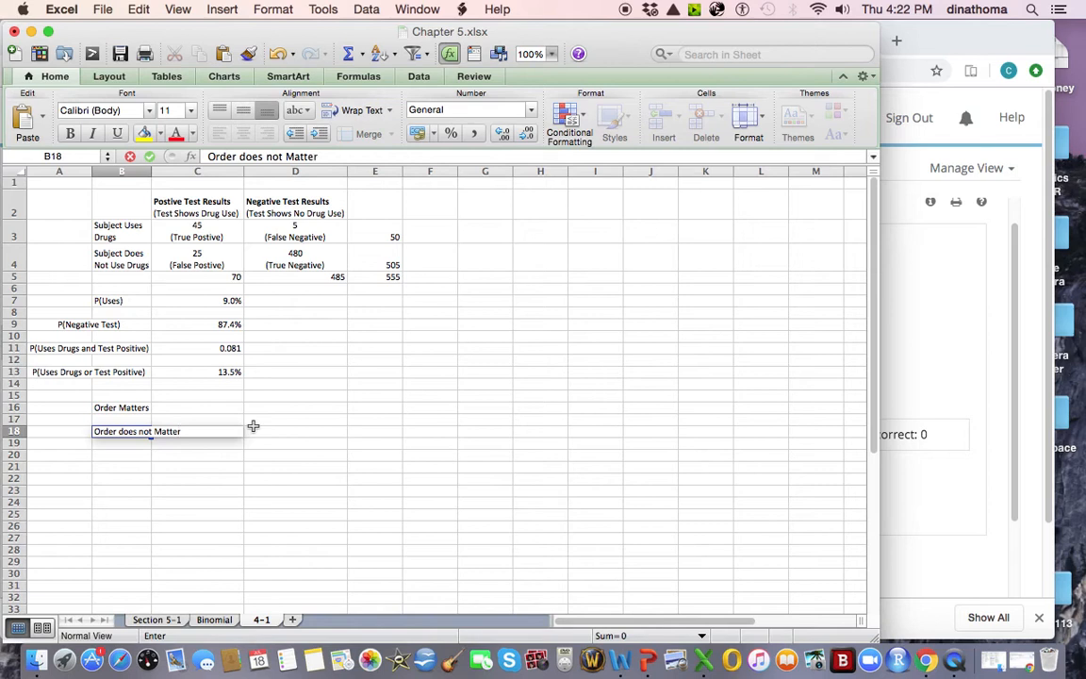
left_click(251, 458)
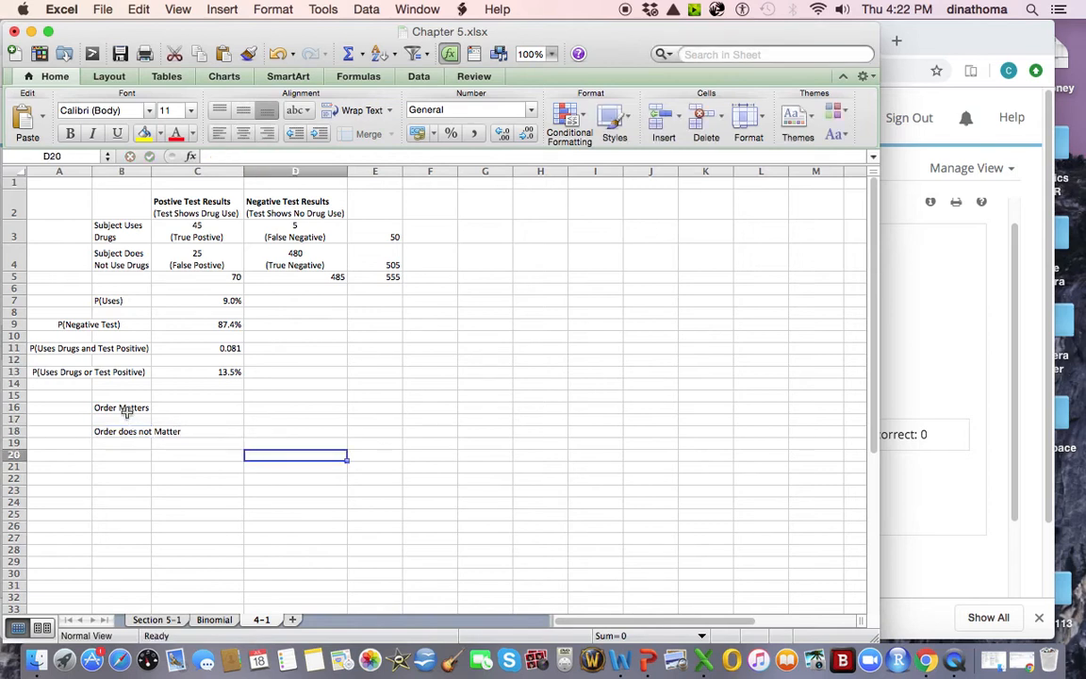
Enter the text "25 students in our class" in cell C15.
left_click(208, 406)
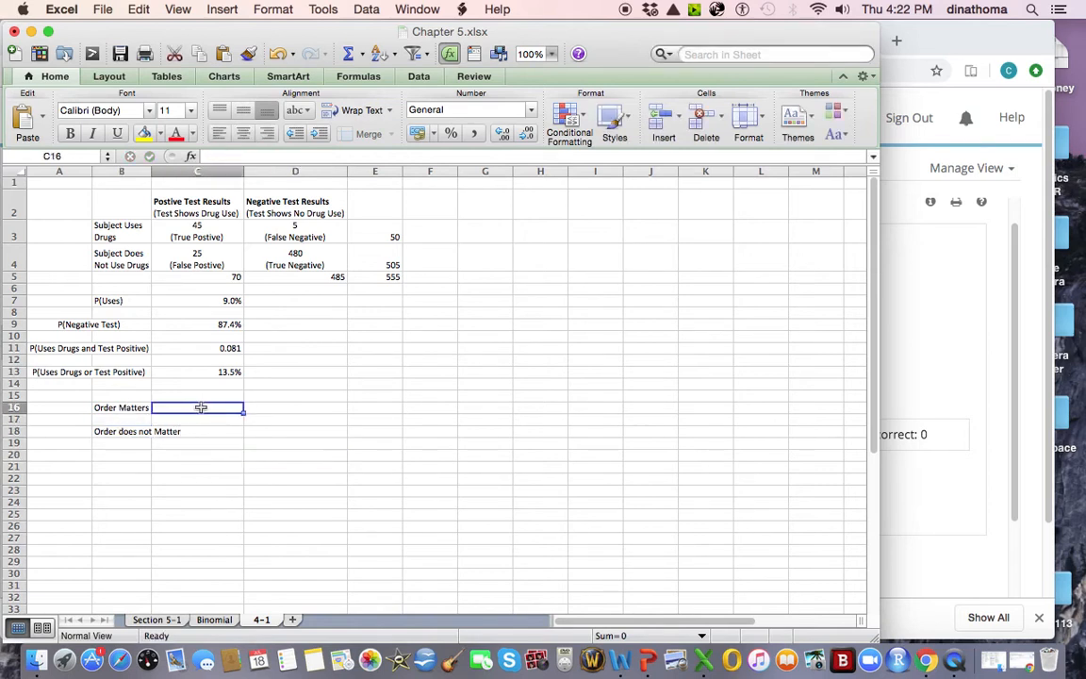
left_click(198, 394)
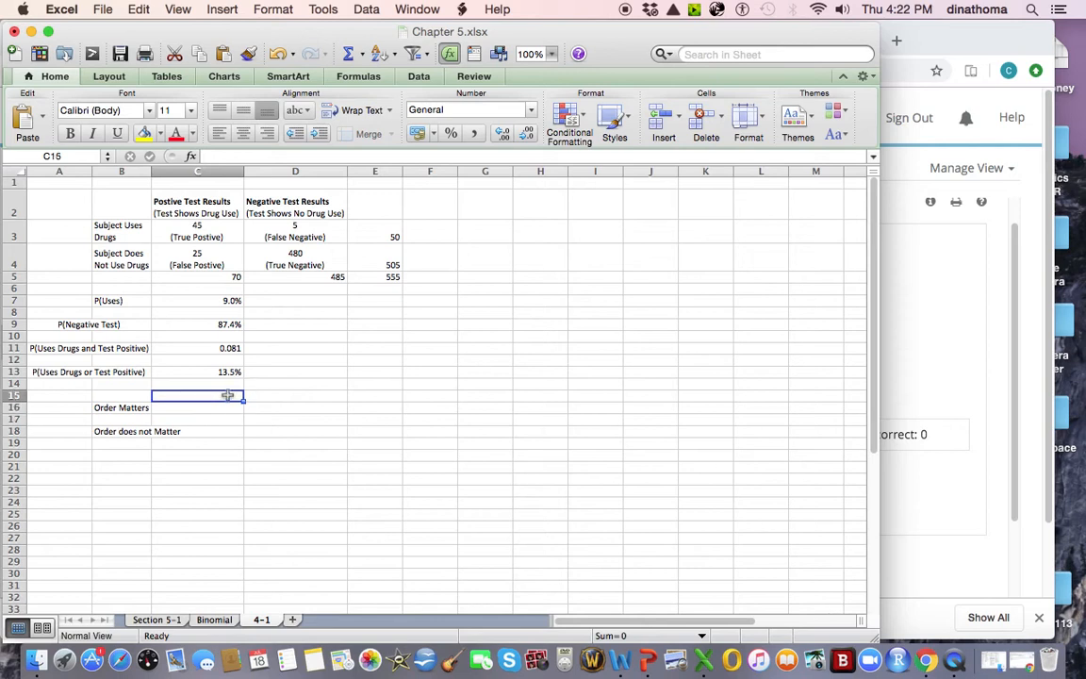
type("25 studetn")
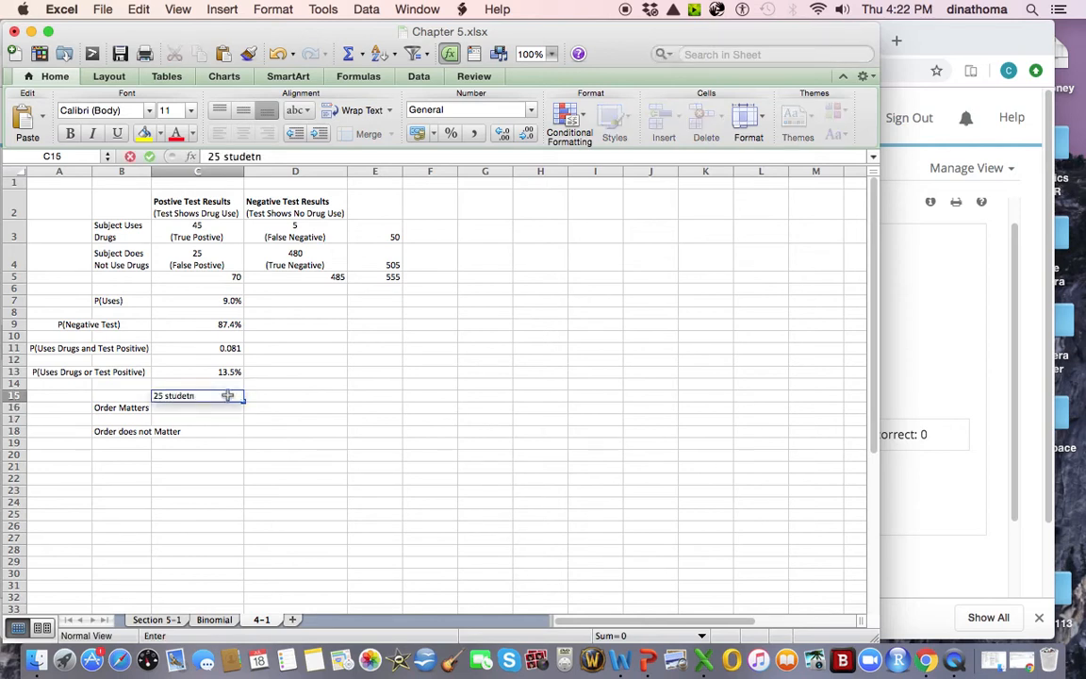
key("BackSpace")
key("BackSpace")
type("nts in our class")
key("Tab")
Enter the text "I want to pick 3 students" in cell D15, beside the class size.
type("I")
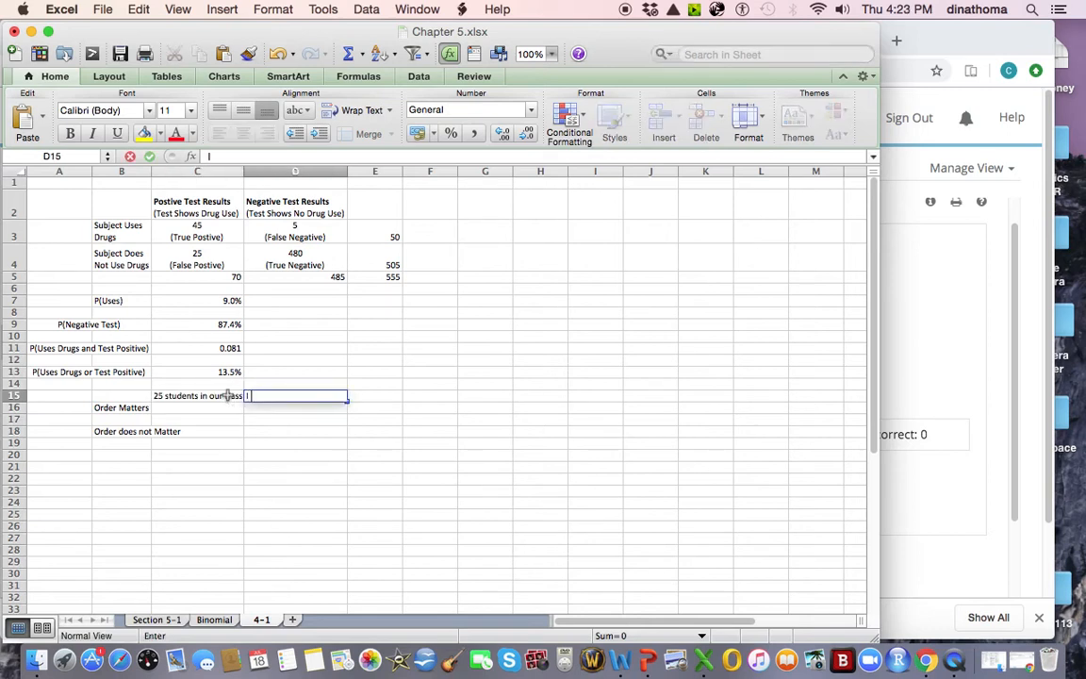
type(" want to pick 3 st")
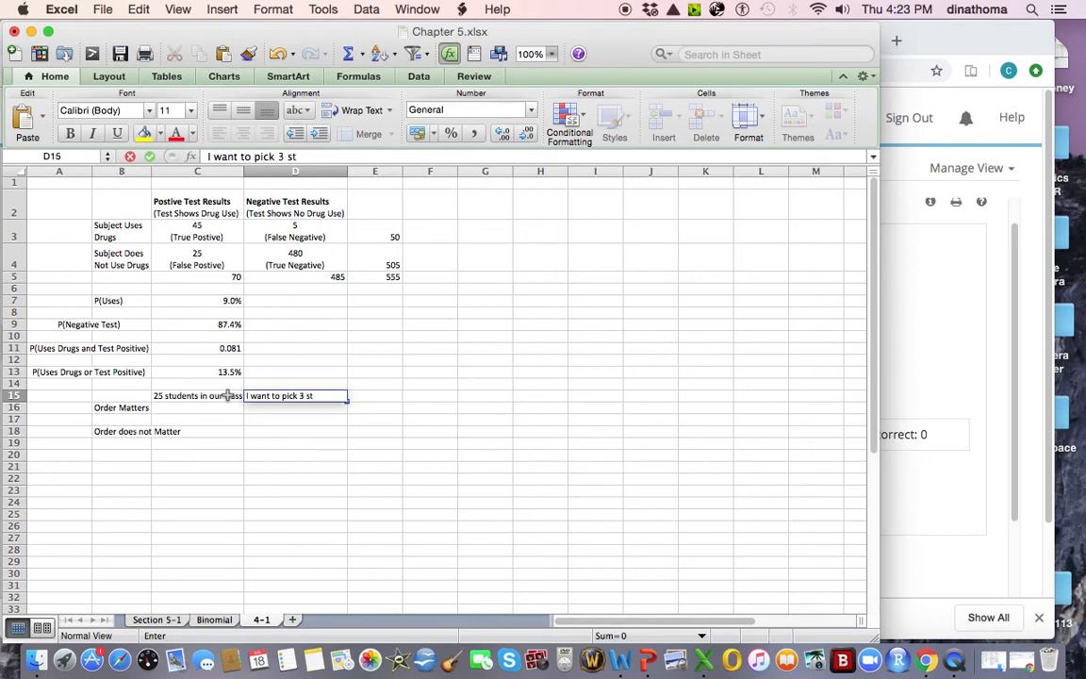
type("udents")
key("Tab")
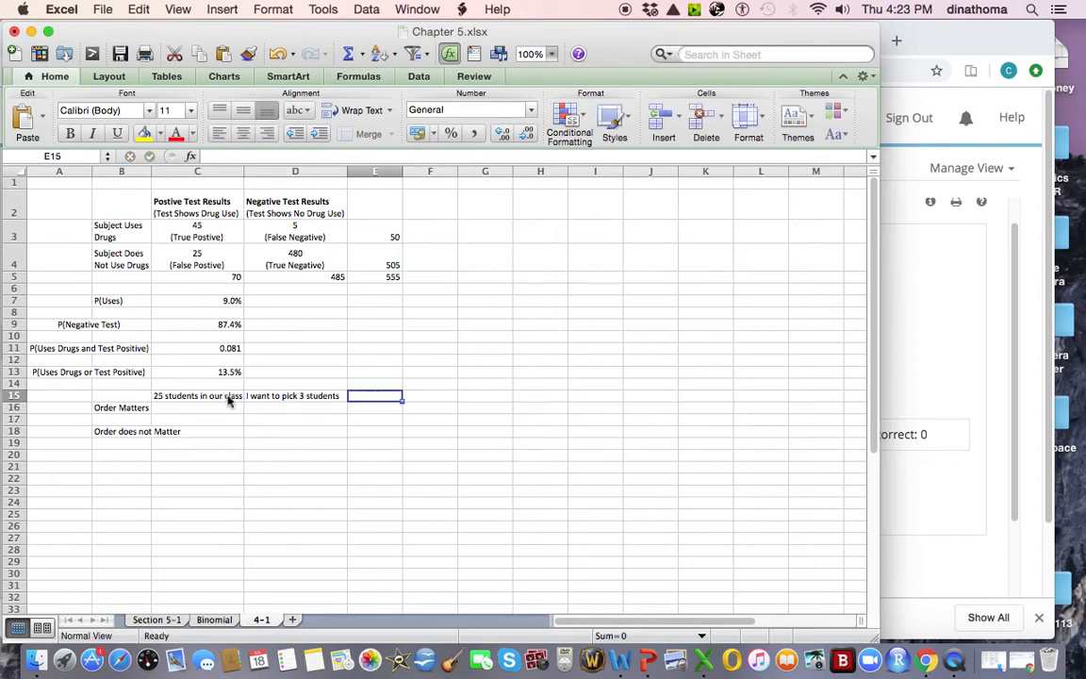
left_click(215, 396)
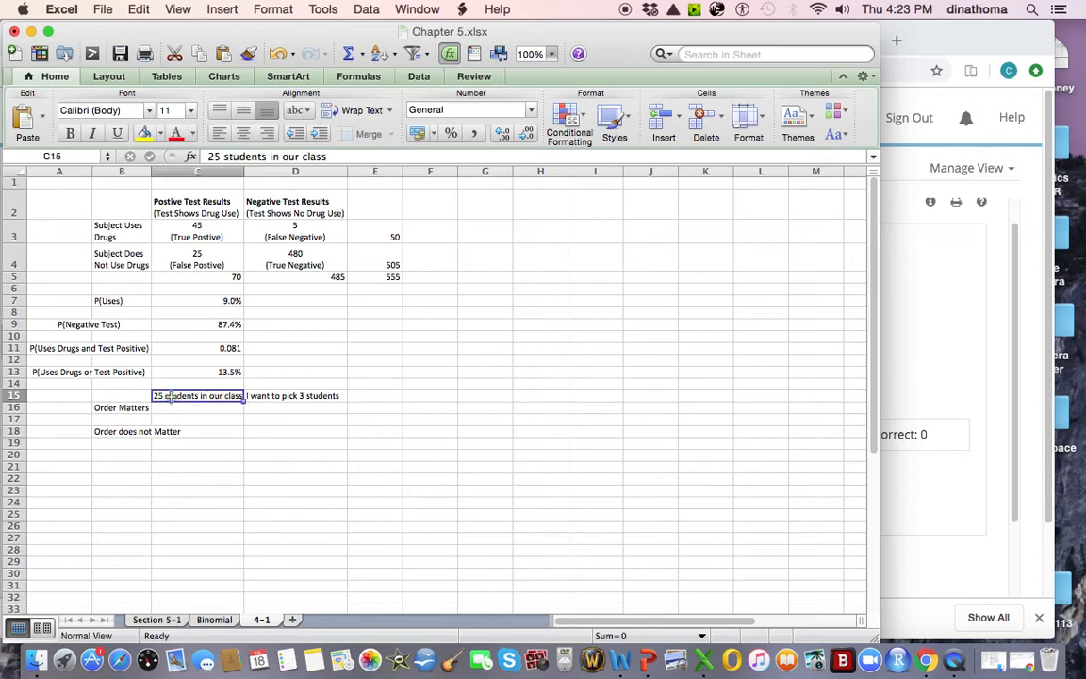
left_click(288, 396)
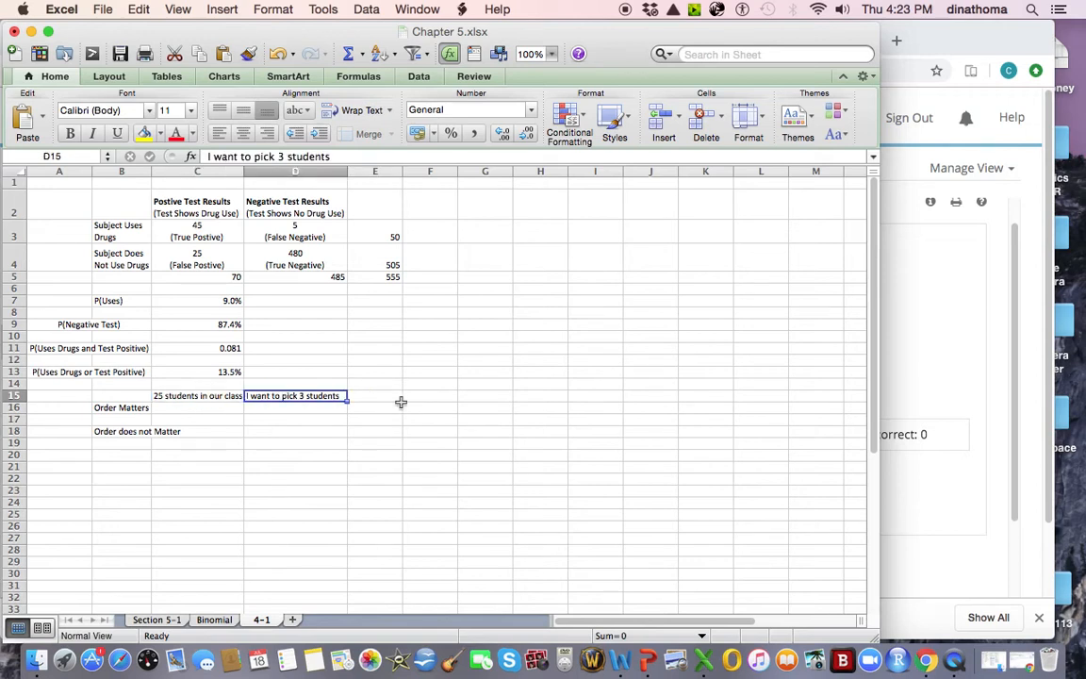
Label the "Order Matters" row "Permutation" in A16 and the "Order does not Matter" row "Combination" in A18.
left_click(193, 408)
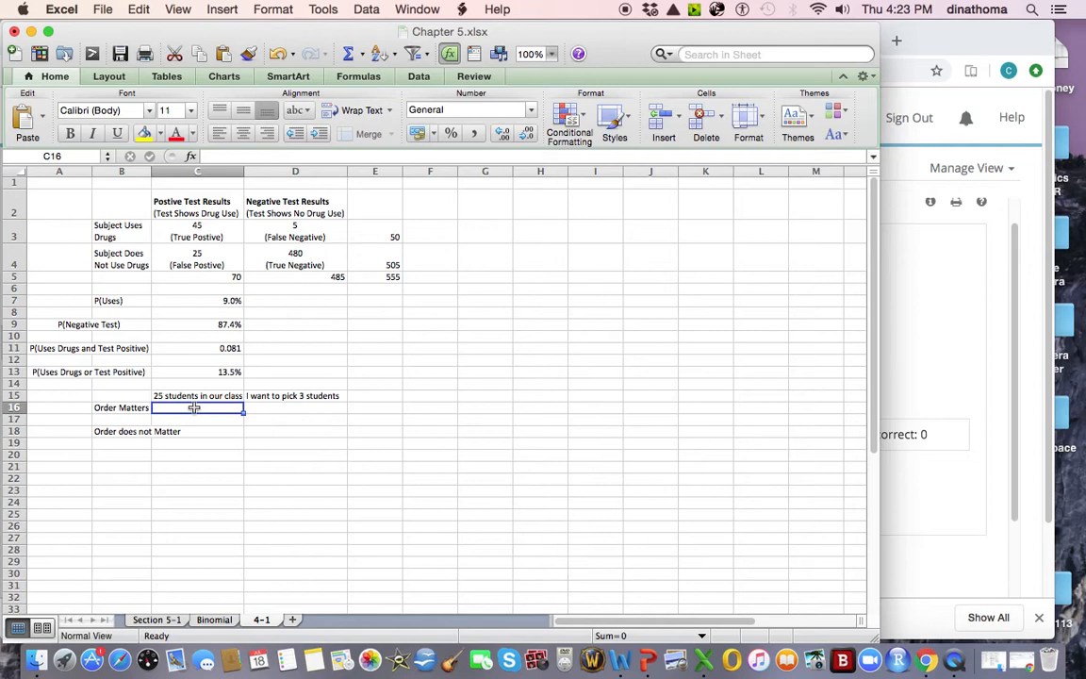
left_click(52, 408)
type("P")
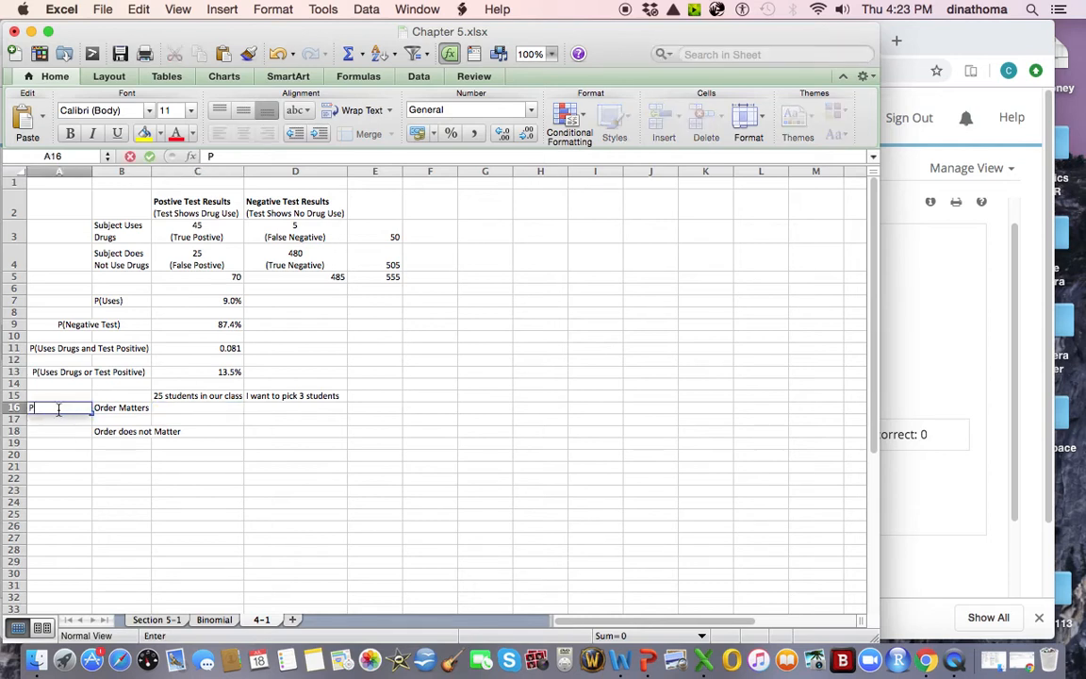
type("ermutation")
key("Return")
key("Return")
type("Comb")
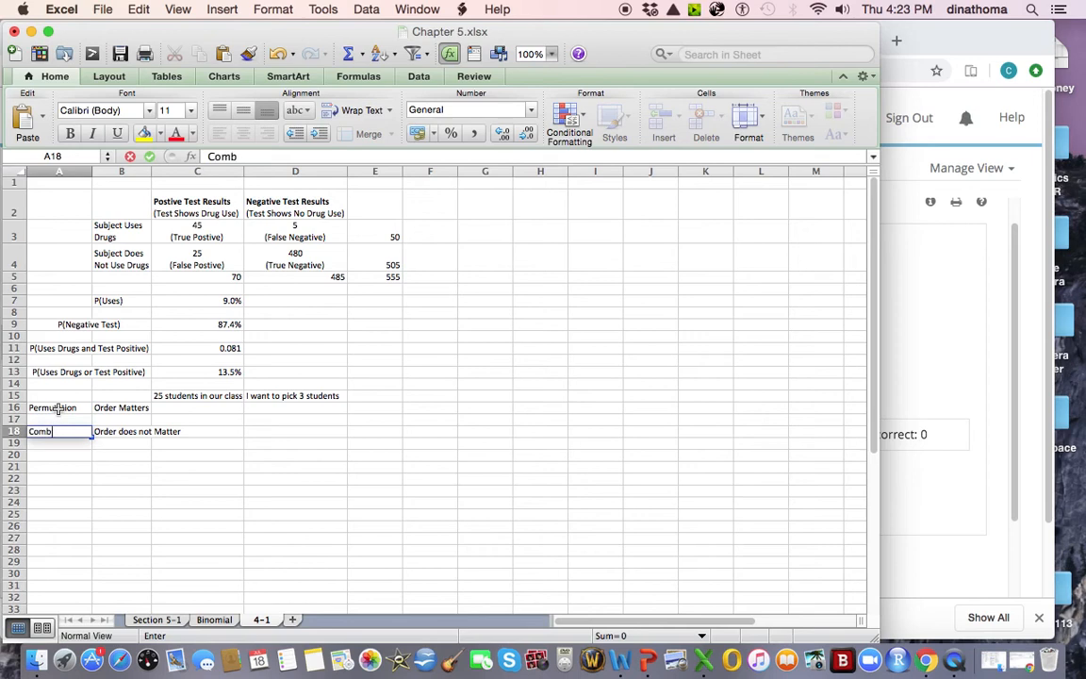
type("ination")
left_click(102, 432)
Calculate the number of permutations in cell C16 with the formula =PERMUT(25,3).
left_click(209, 409)
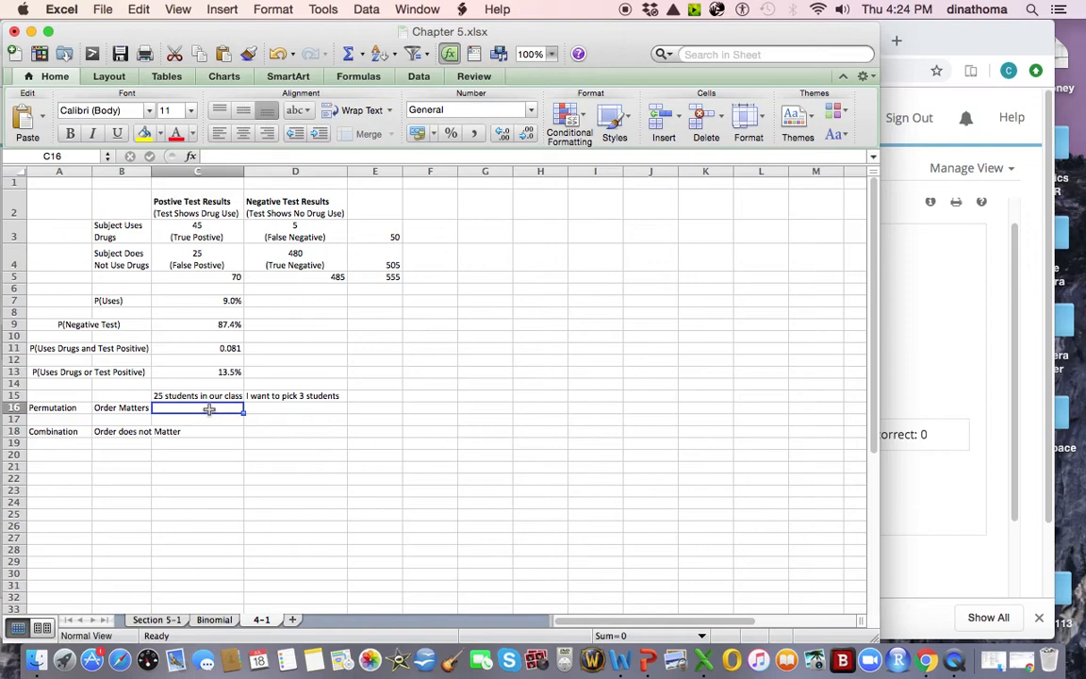
type("=pe")
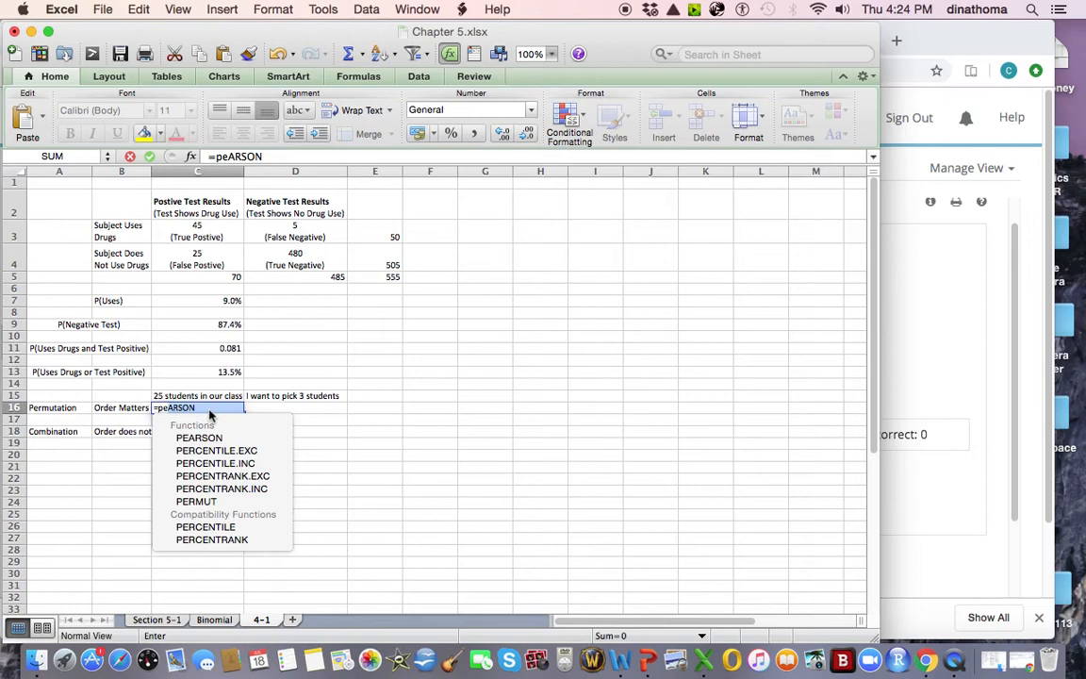
double_click(197, 504)
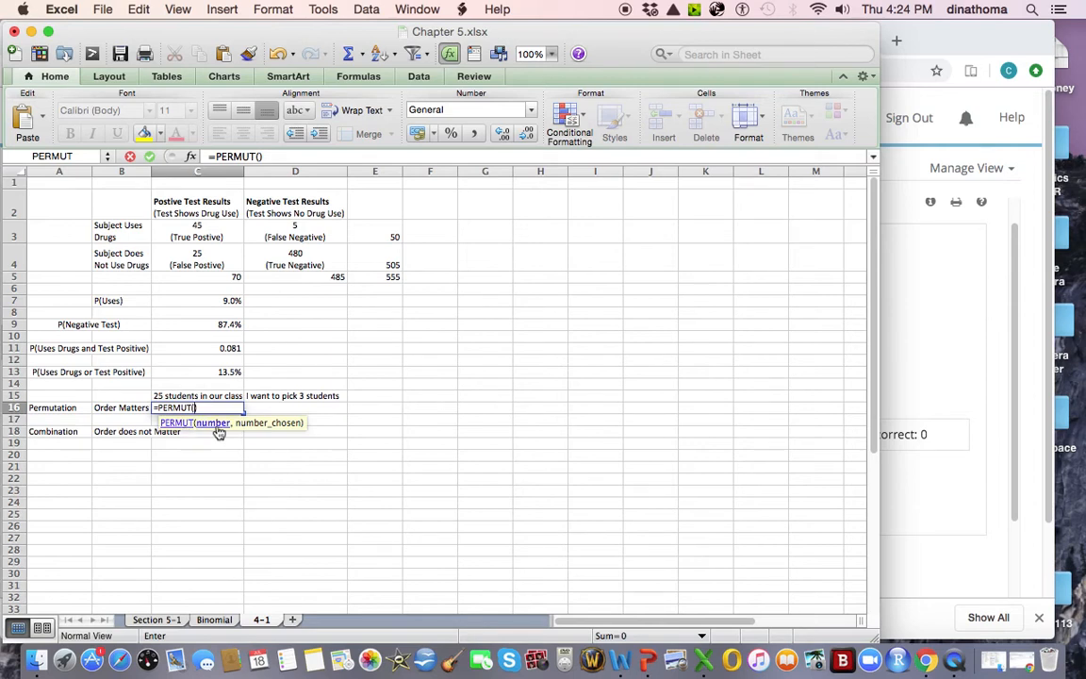
type("25,3")
key("Return")
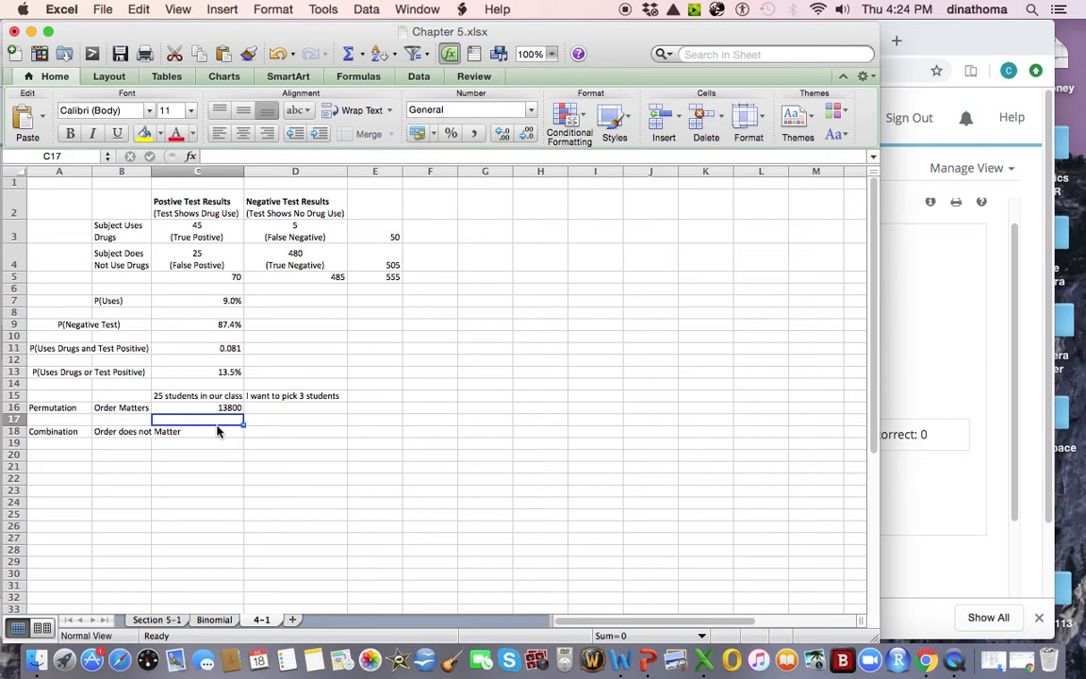
Calculate the number of combinations in cell D18 with the formula =COMBIN(25,3).
left_click(262, 433)
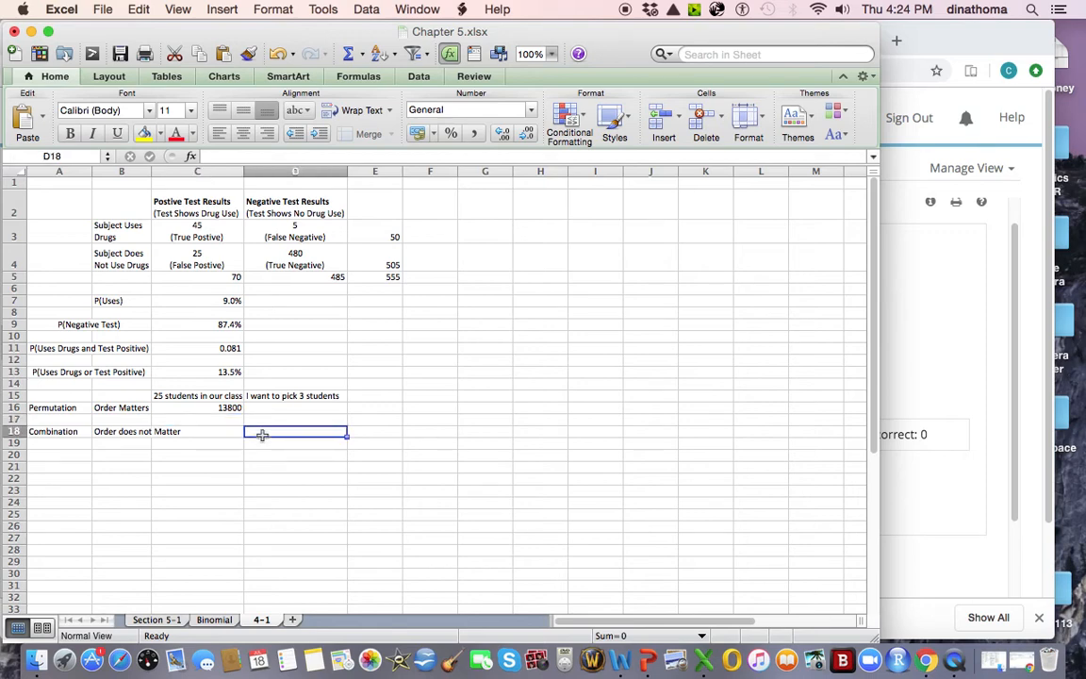
type("=comBIN")
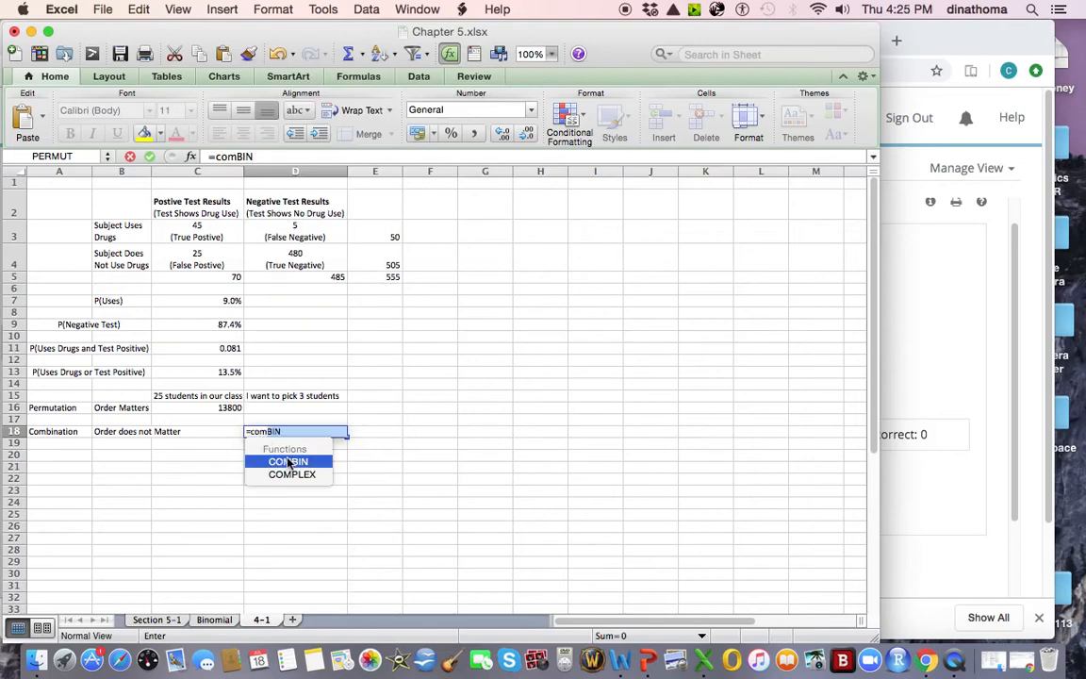
double_click(287, 462)
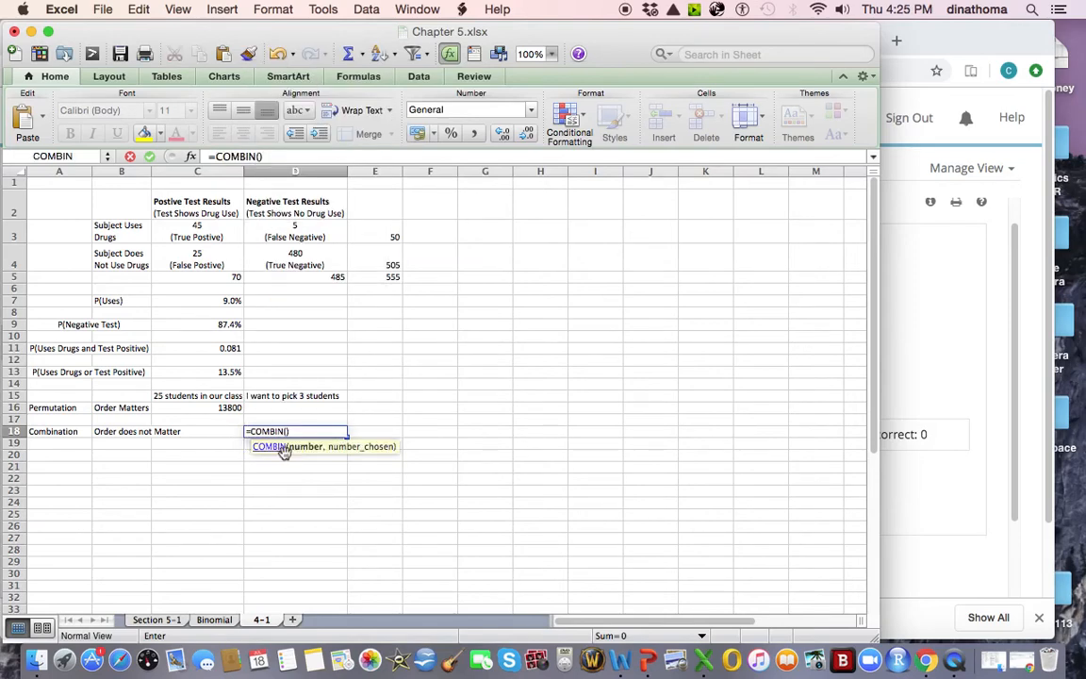
type("25")
type(",3")
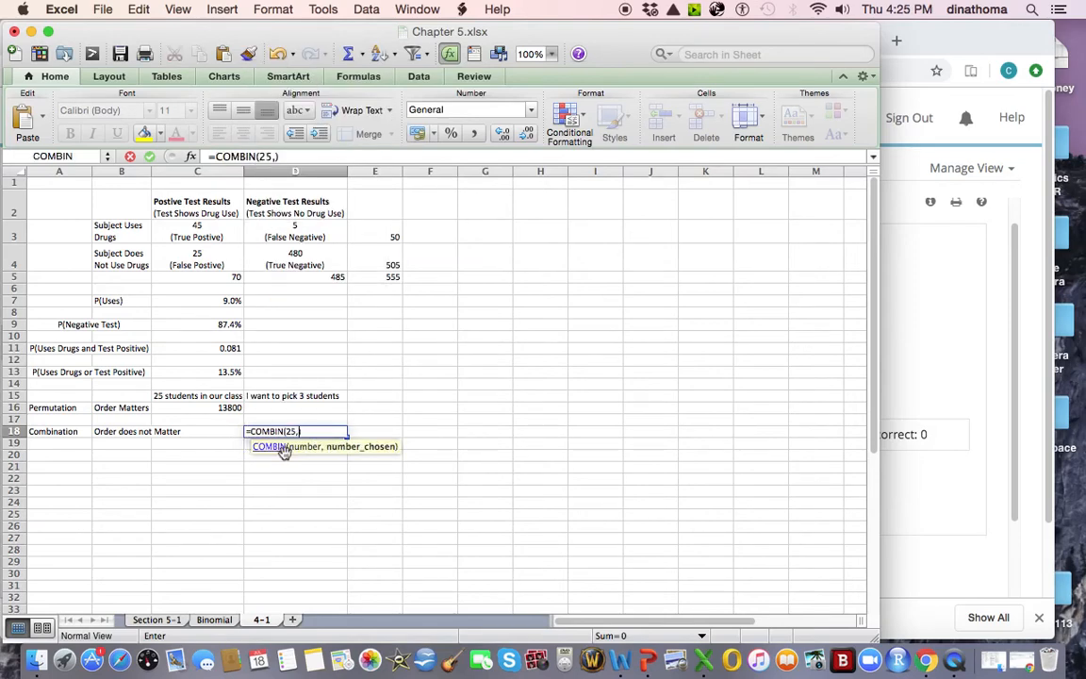
key("Return")
left_click(292, 431)
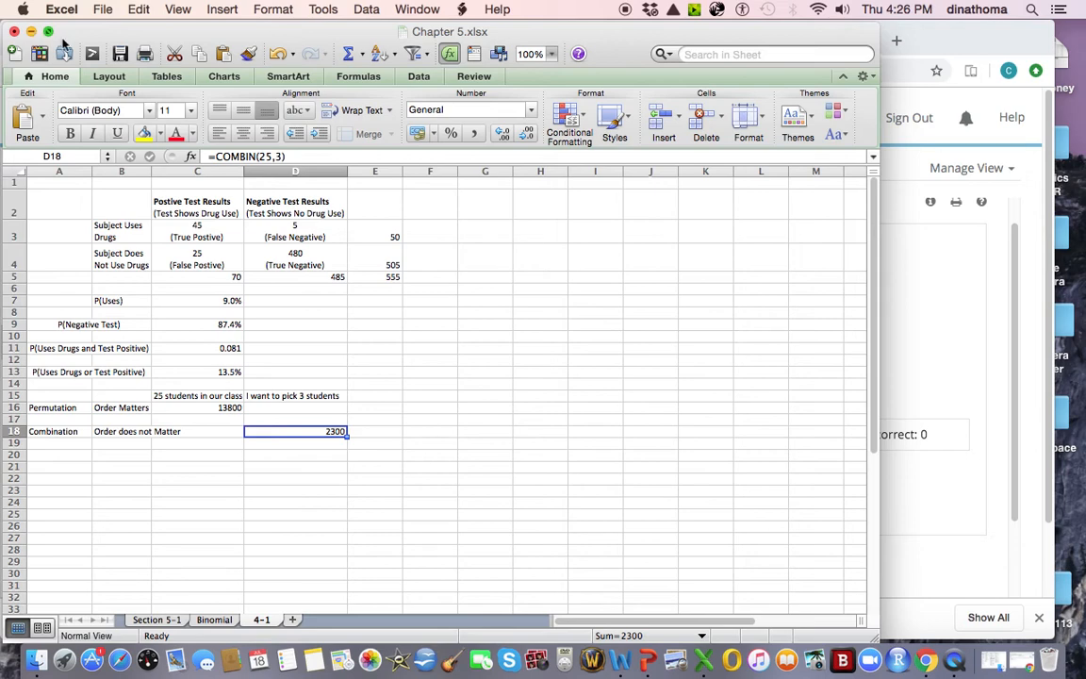
Switch between Chrome and Excel and reposition their windows so that each remains reachable beside the other.
left_click(927, 313)
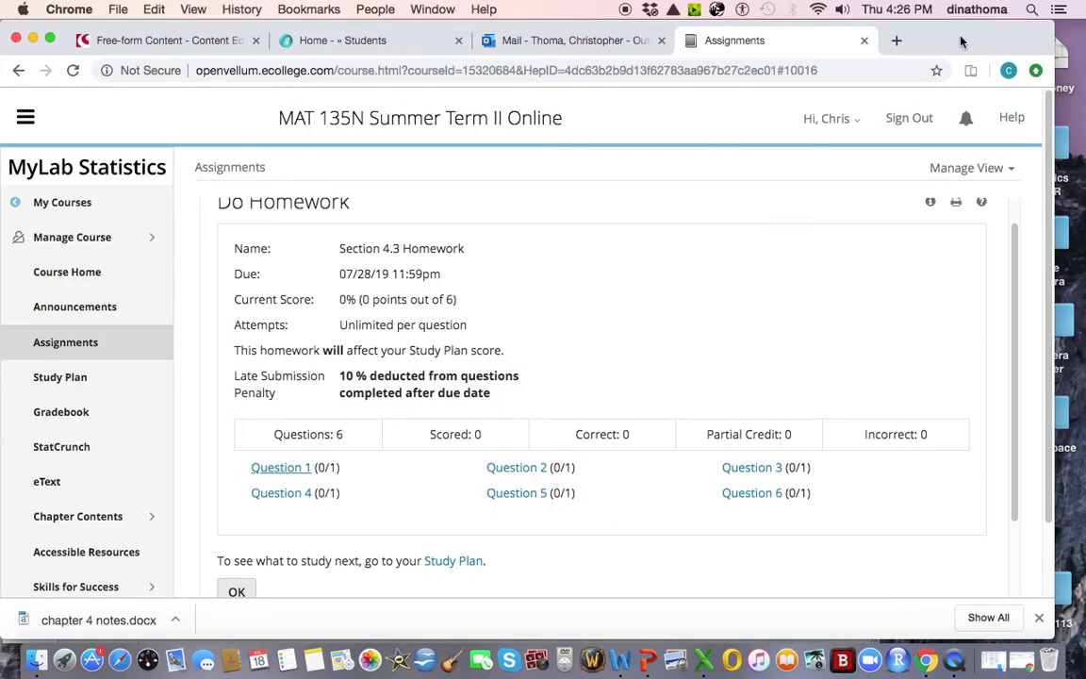
left_click_drag(863, 31, 907, 45)
left_click(38, 230)
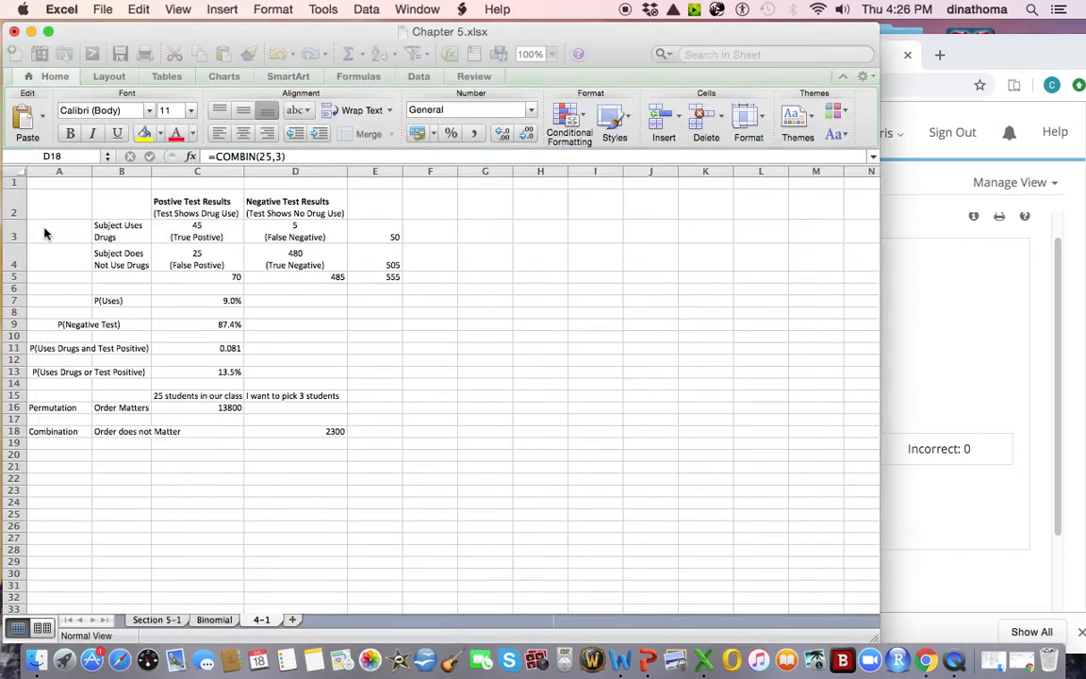
left_click_drag(126, 30, 416, 35)
left_click_drag(222, 52, 180, 38)
left_click_drag(1057, 340, 1025, 340)
left_click(1048, 341)
Bring up the Section 4.3 homework question window in Chrome and place the Excel workbook window below the question text.
left_click(191, 424)
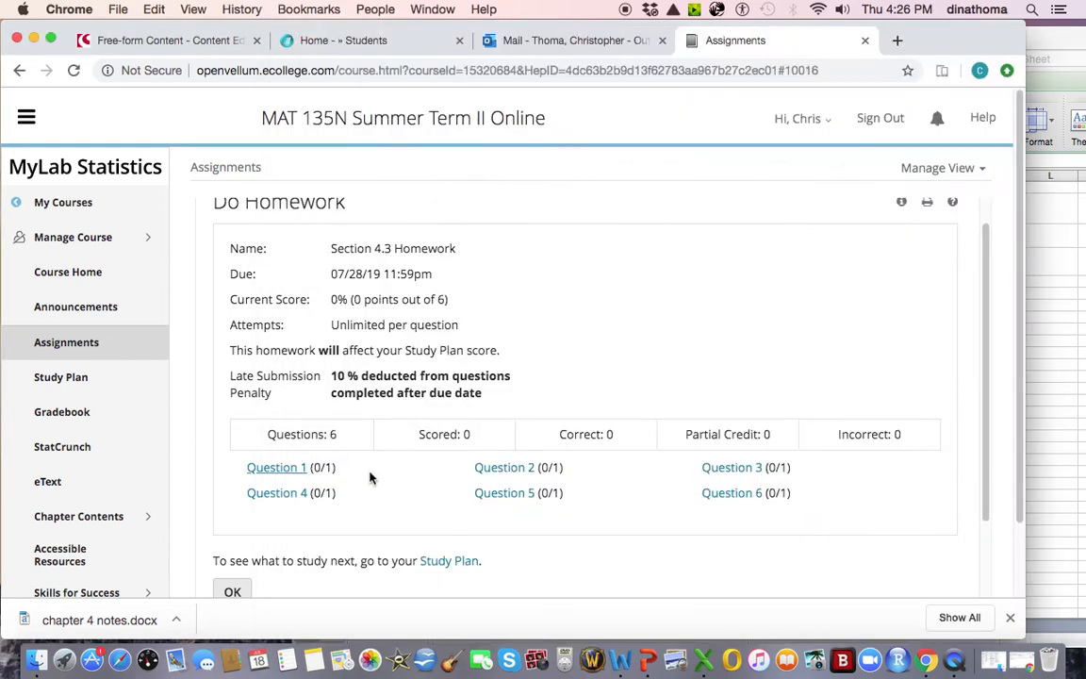
left_click(1023, 664)
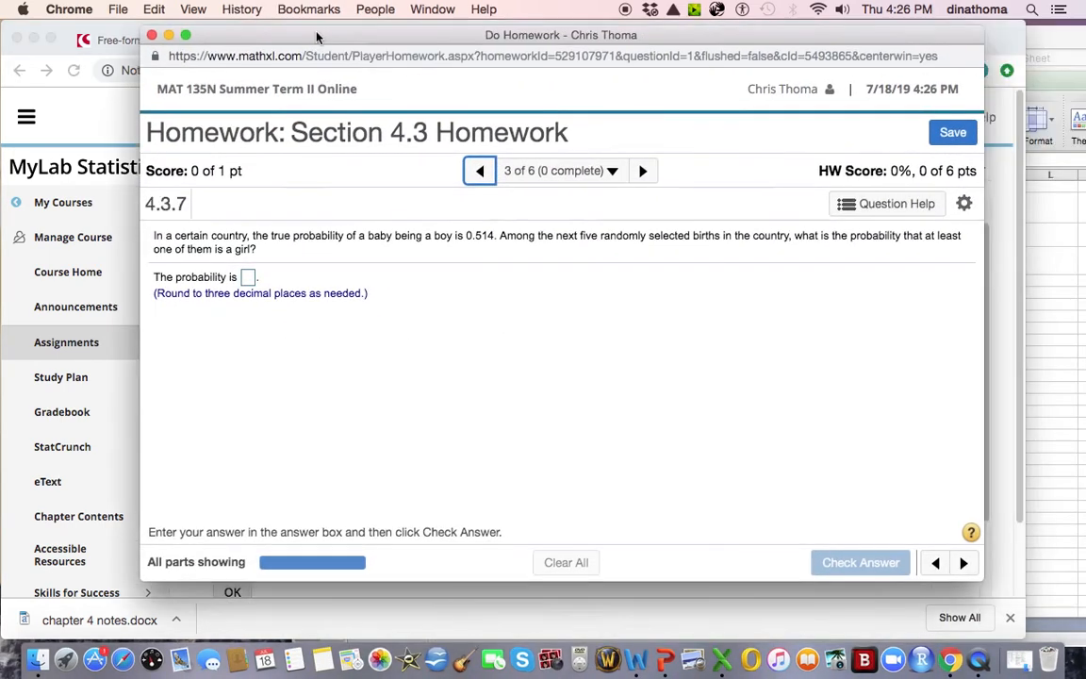
left_click_drag(317, 36, 188, 30)
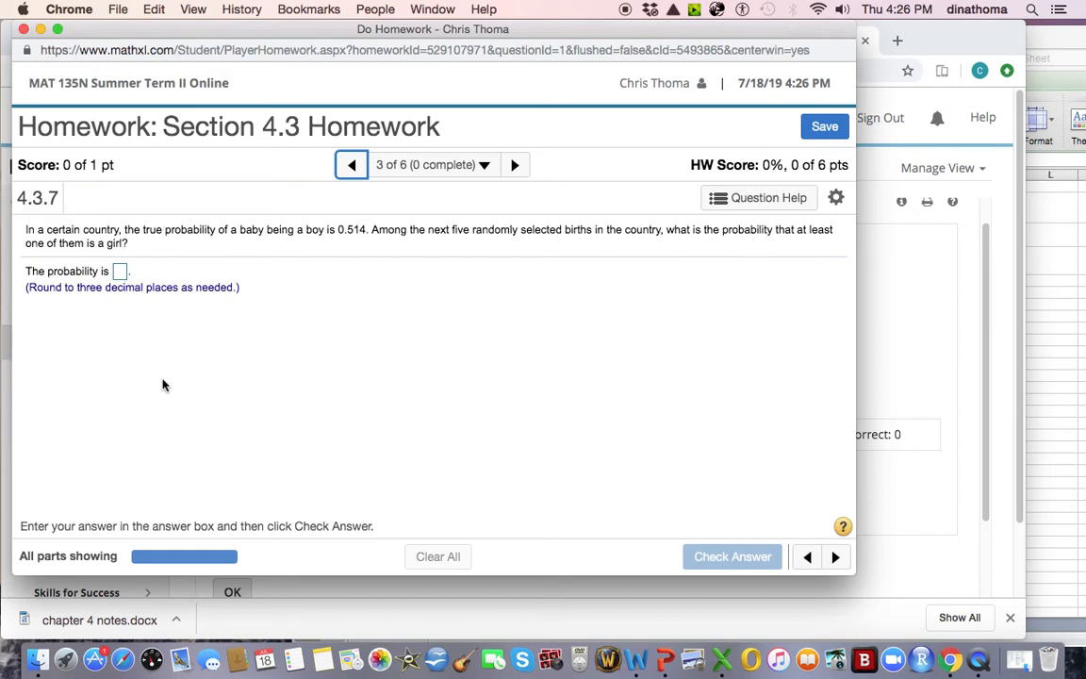
left_click(1053, 396)
left_click_drag(522, 42, 486, 284)
Enter the label "Boy" in cell G7 and its probability 0.514 in H7.
left_click(756, 547)
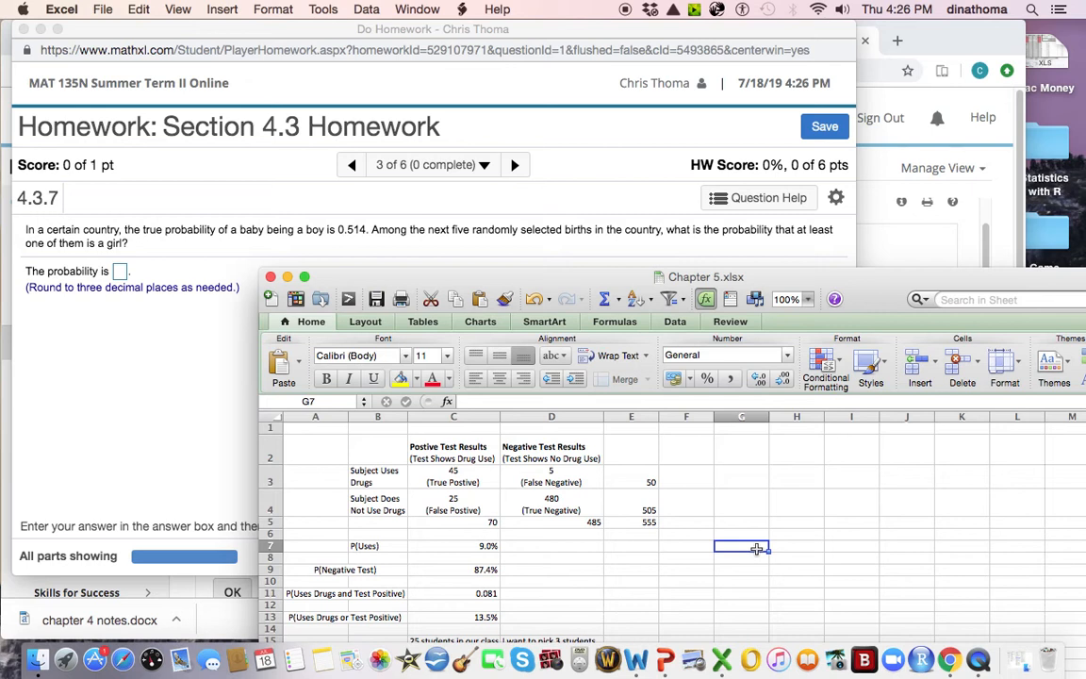
type("Bpu")
key("BackSpace")
key("BackSpace")
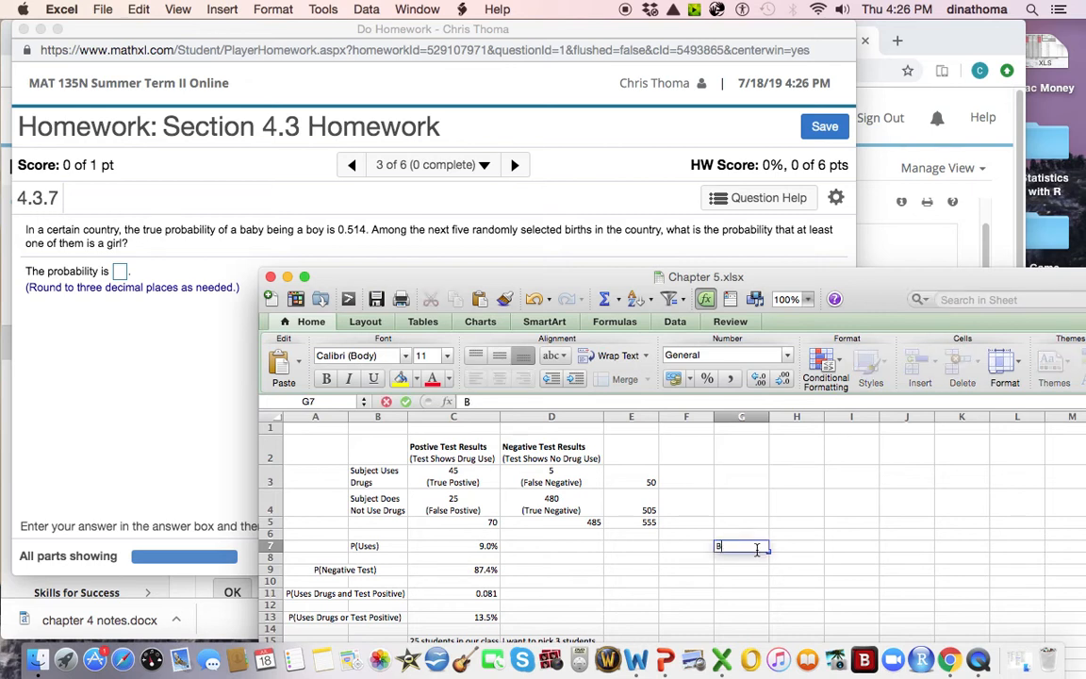
type("oy")
key("Tab")
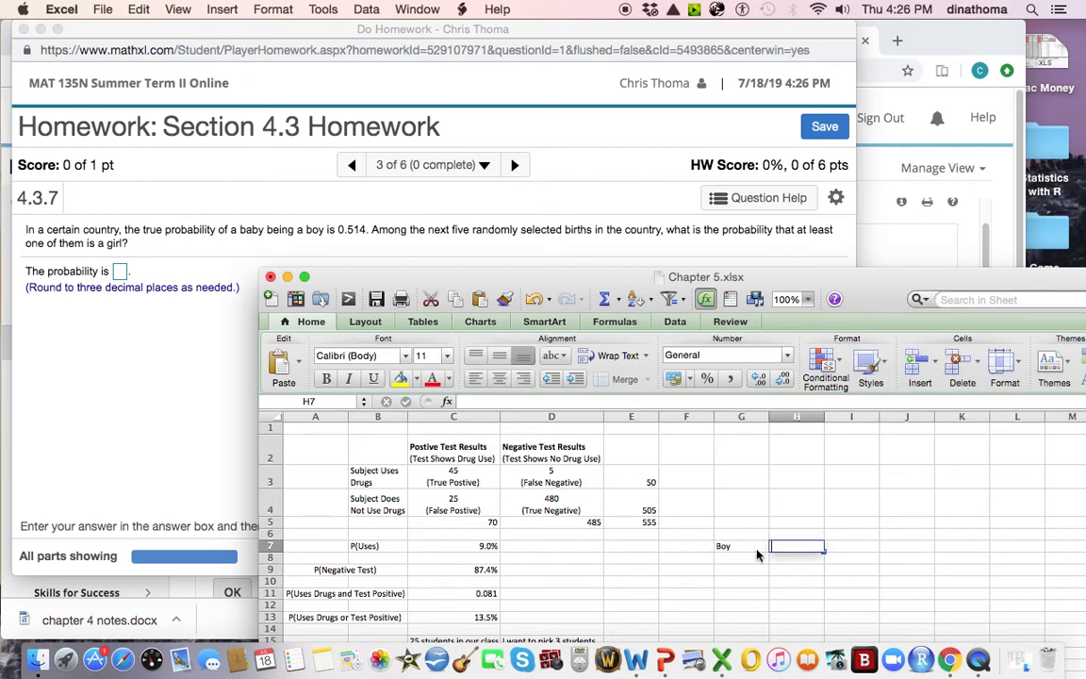
type("0.514")
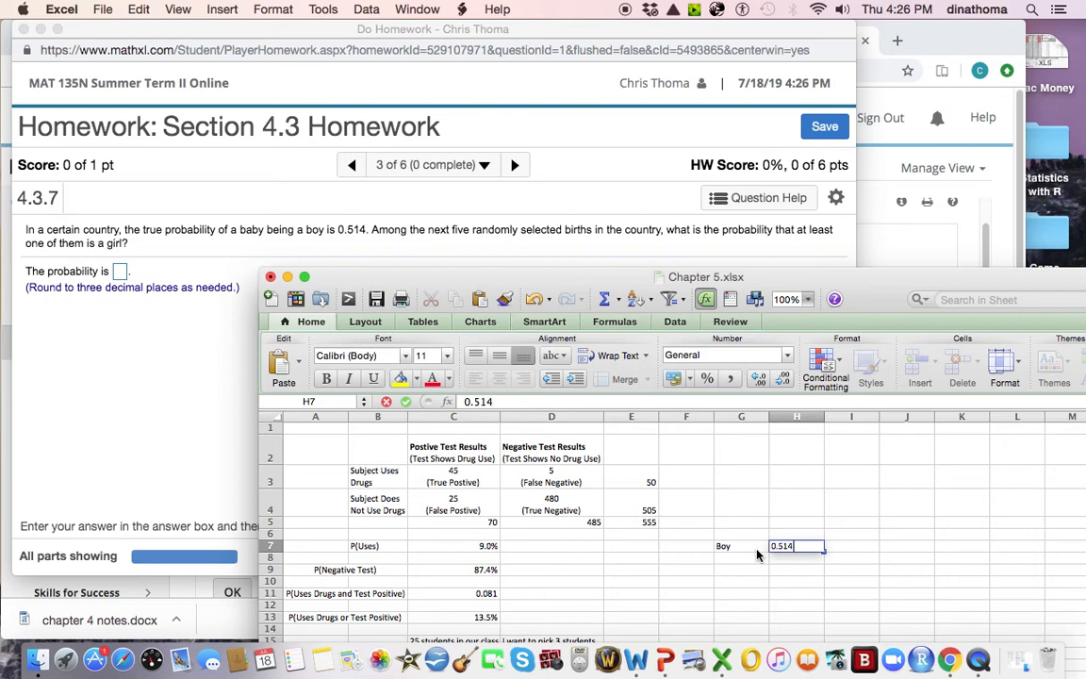
Enter the label "Girl" in G8 with the formula =1-H7 in H8, and total both probabilities in H9 with AutoSum.
left_click(745, 562)
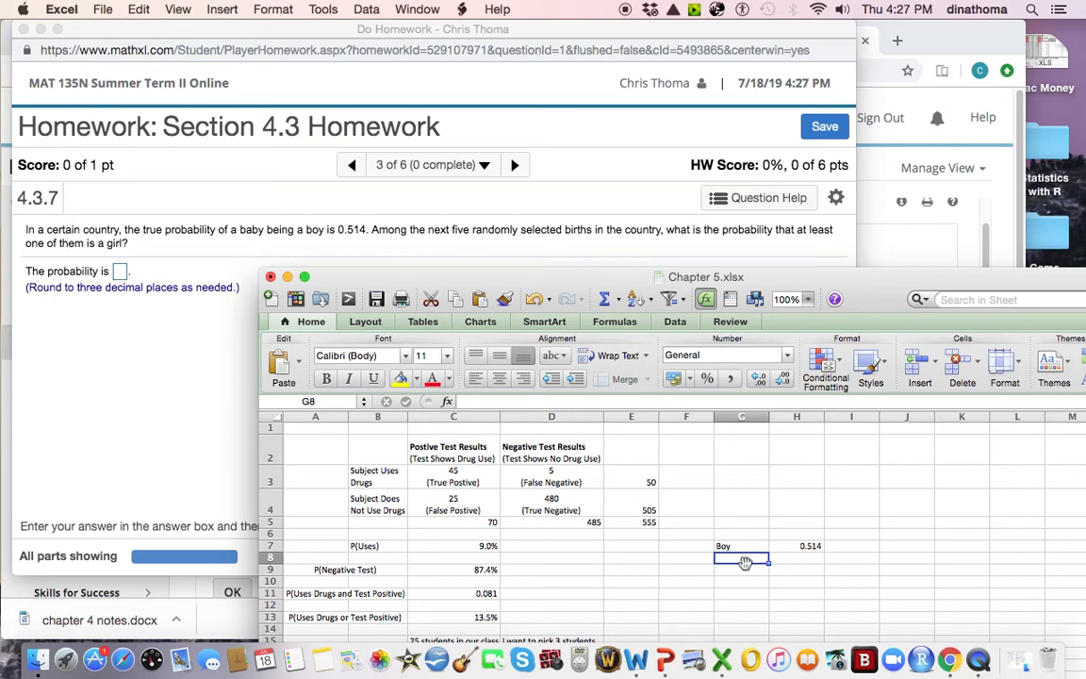
type("Girl")
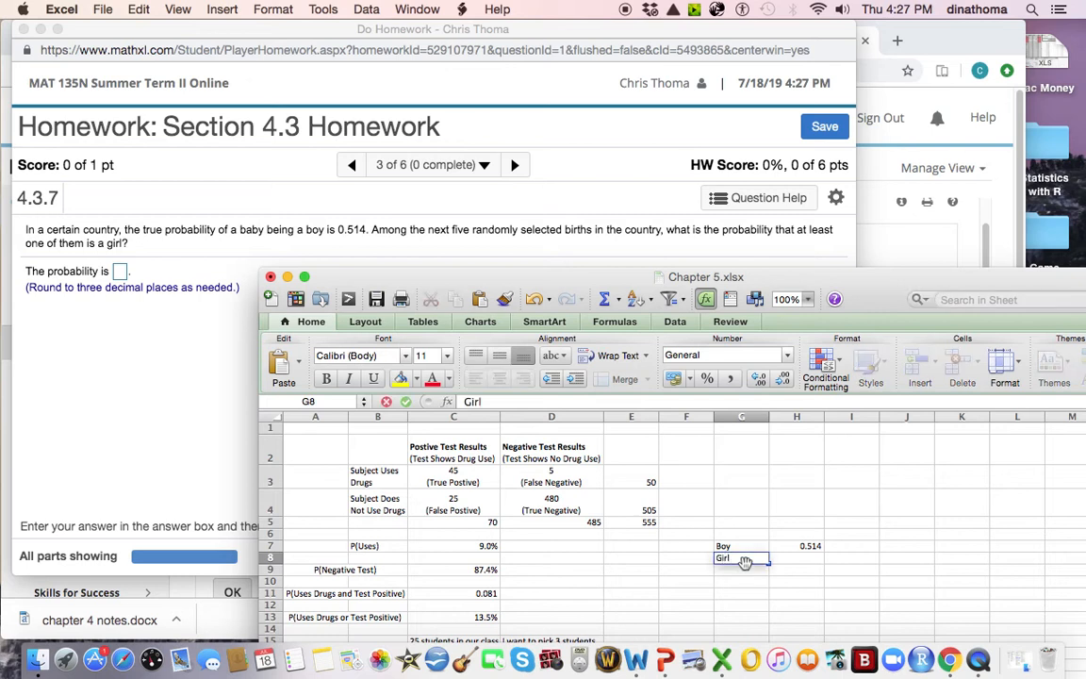
key("Tab")
type("=1-")
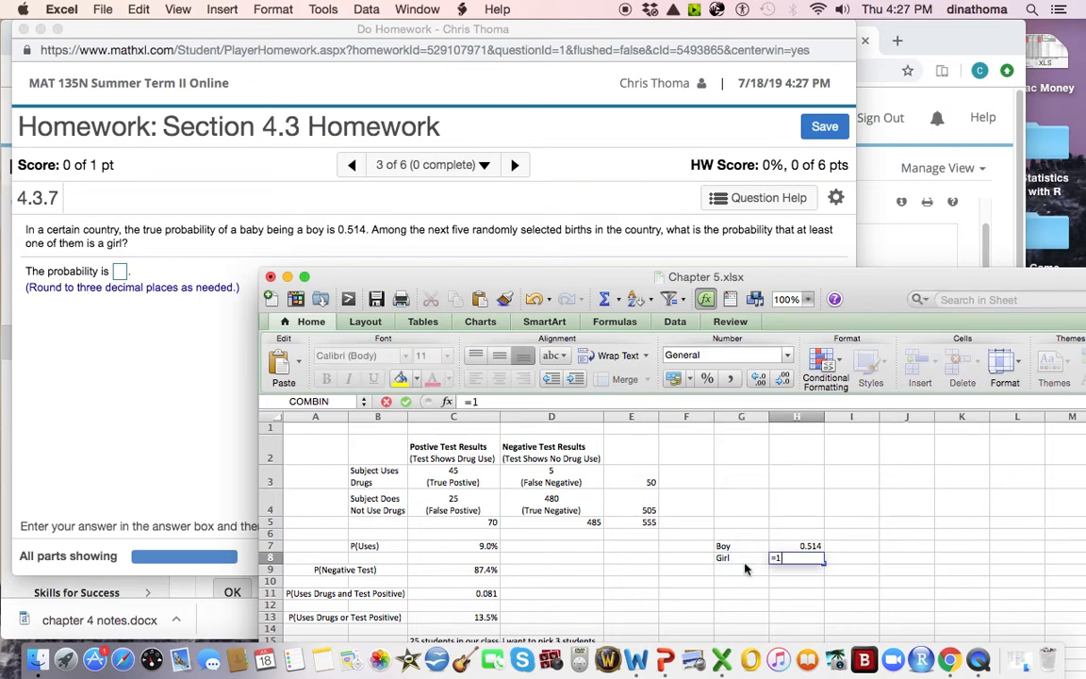
left_click(796, 547)
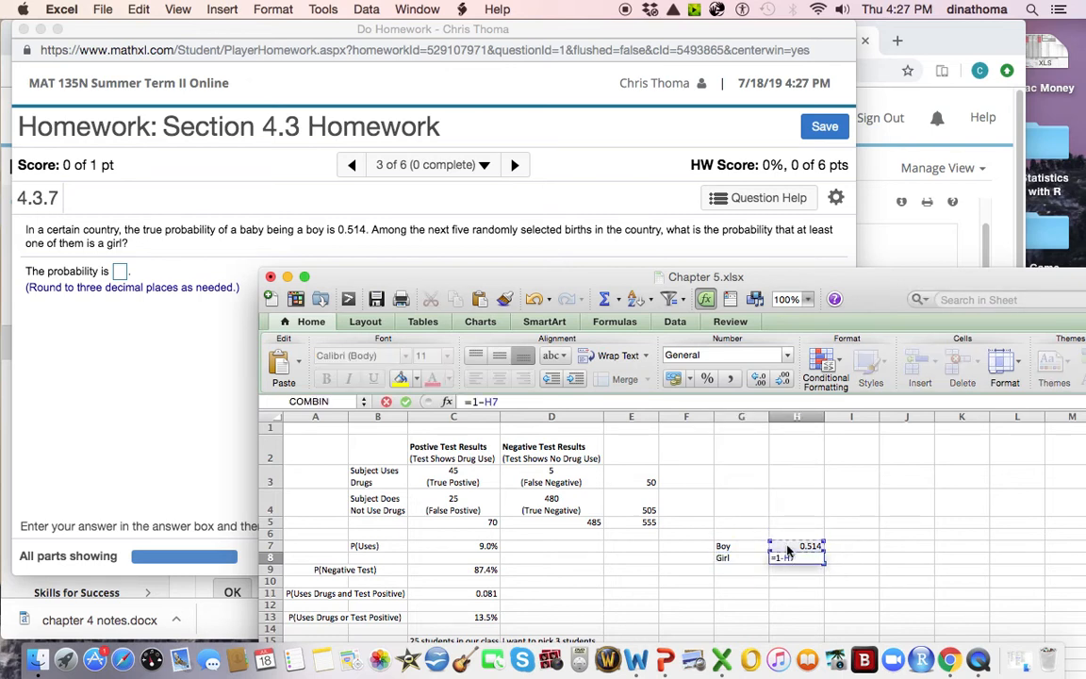
key("Return")
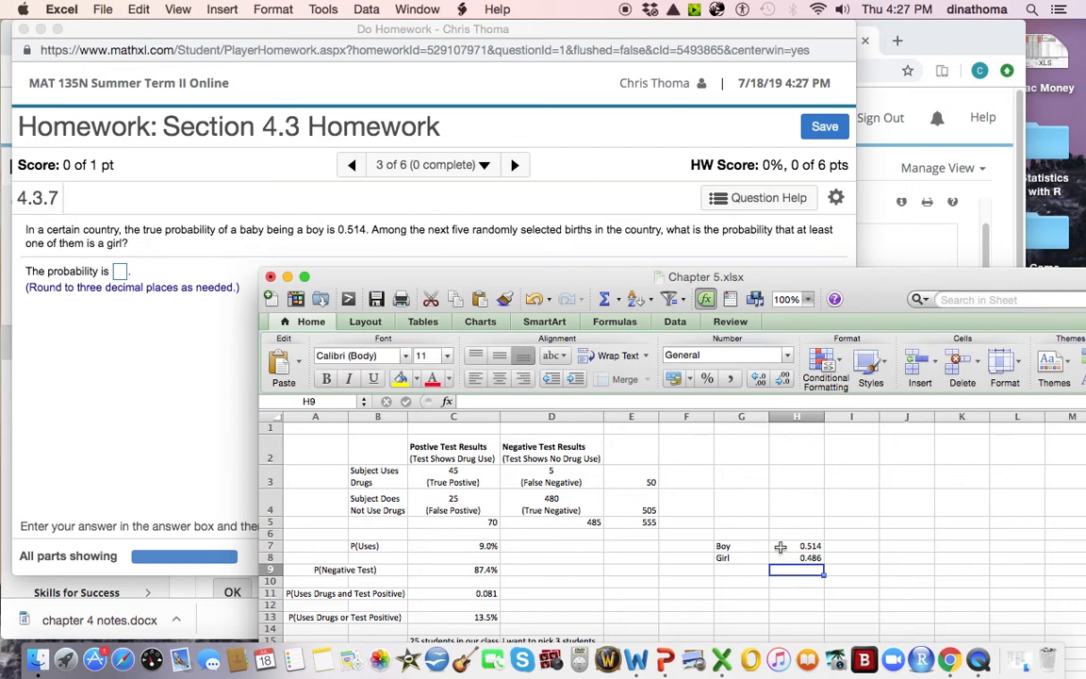
left_click_drag(779, 547, 776, 566)
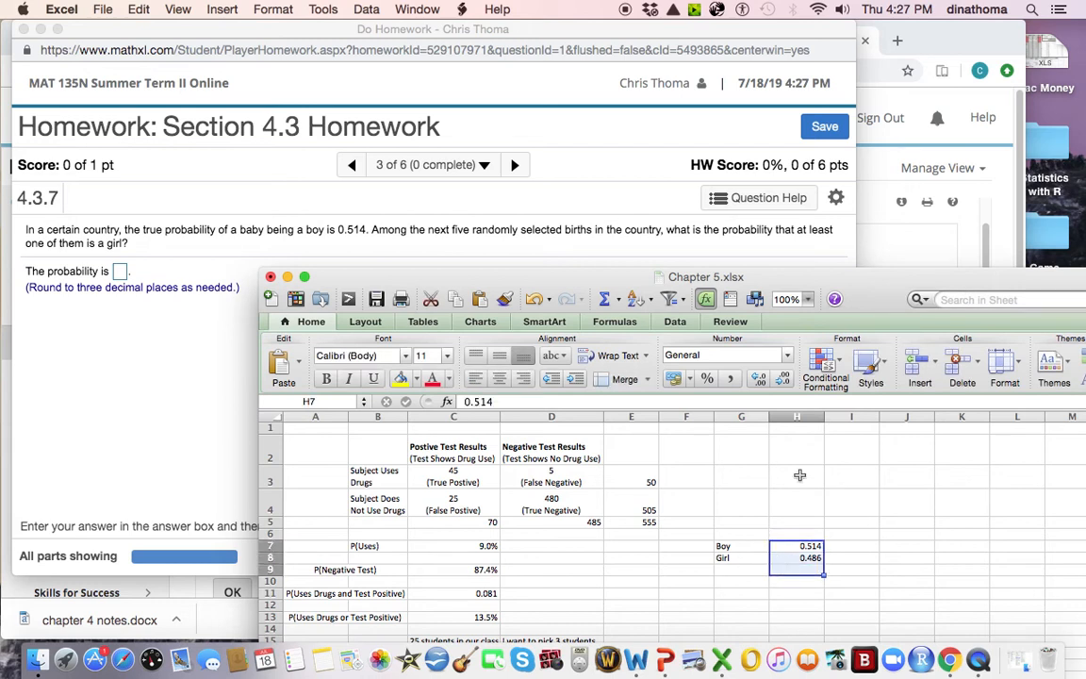
left_click(606, 300)
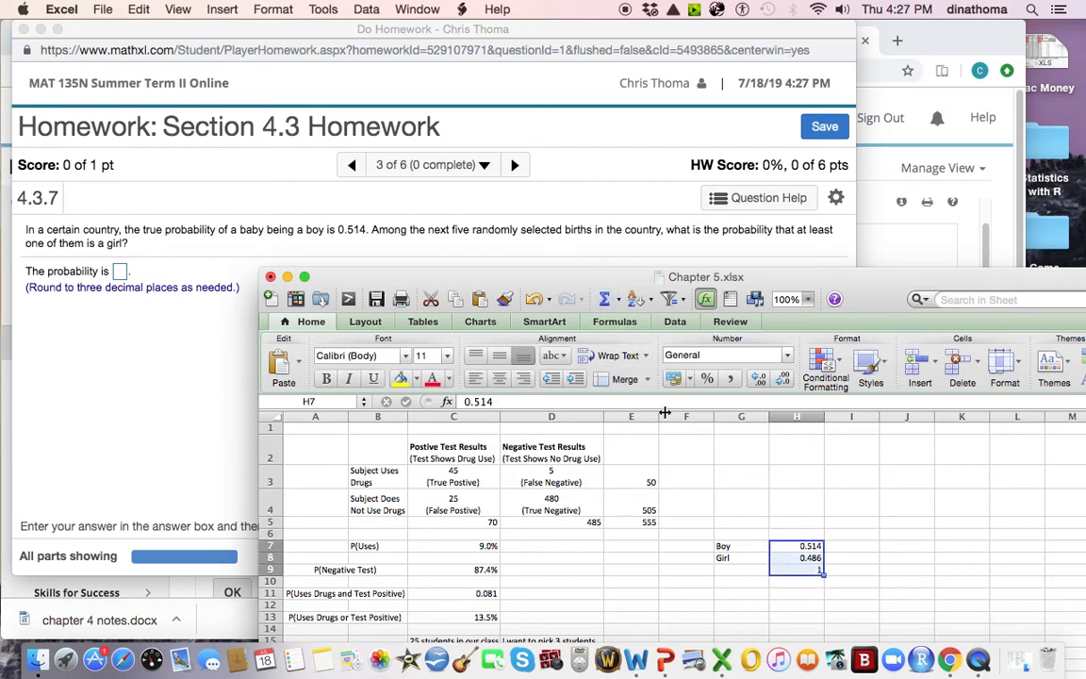
Enter the label "(B,B,B,B,B)" in cell G10 for the outcome of five boys.
left_click(735, 579)
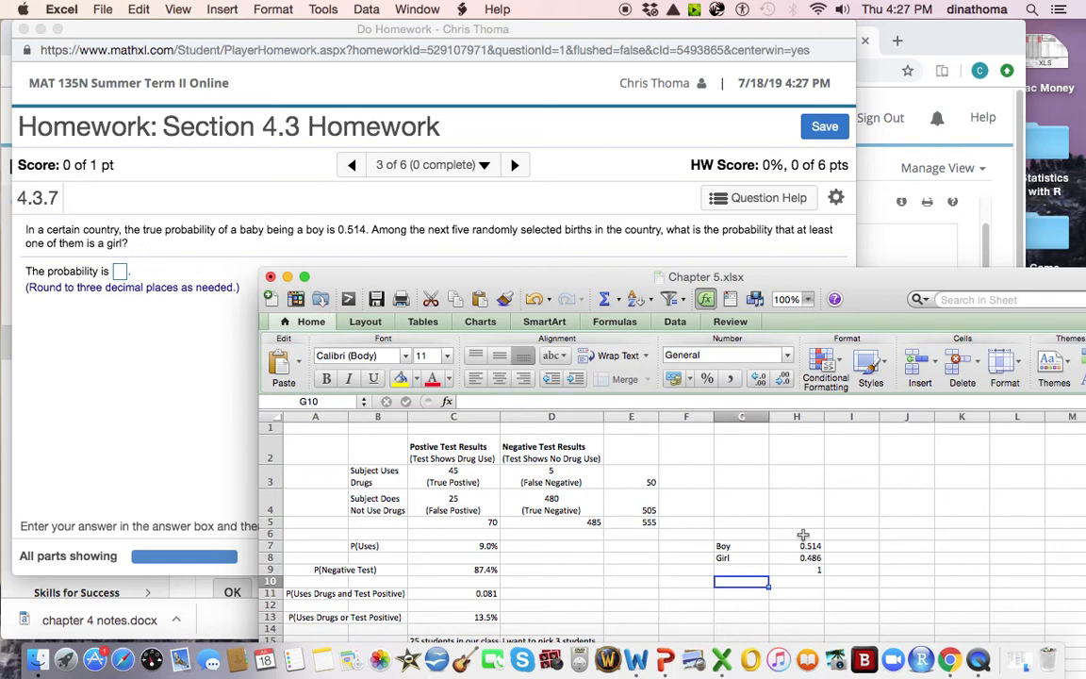
type("(B")
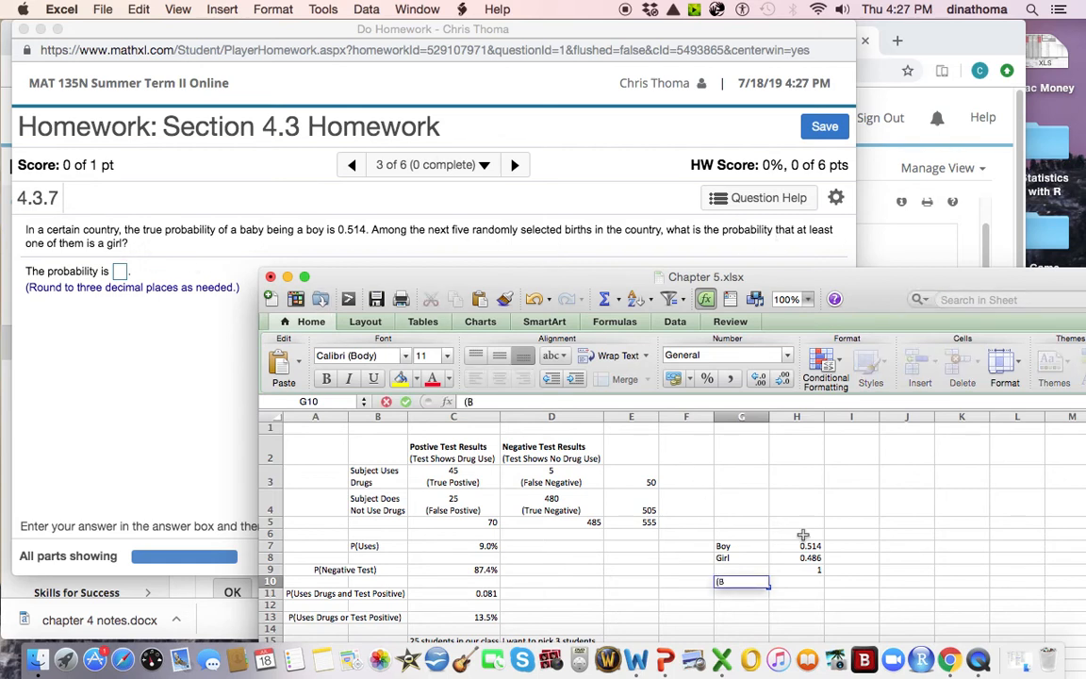
type(",B,B,B,B)")
key("Tab")
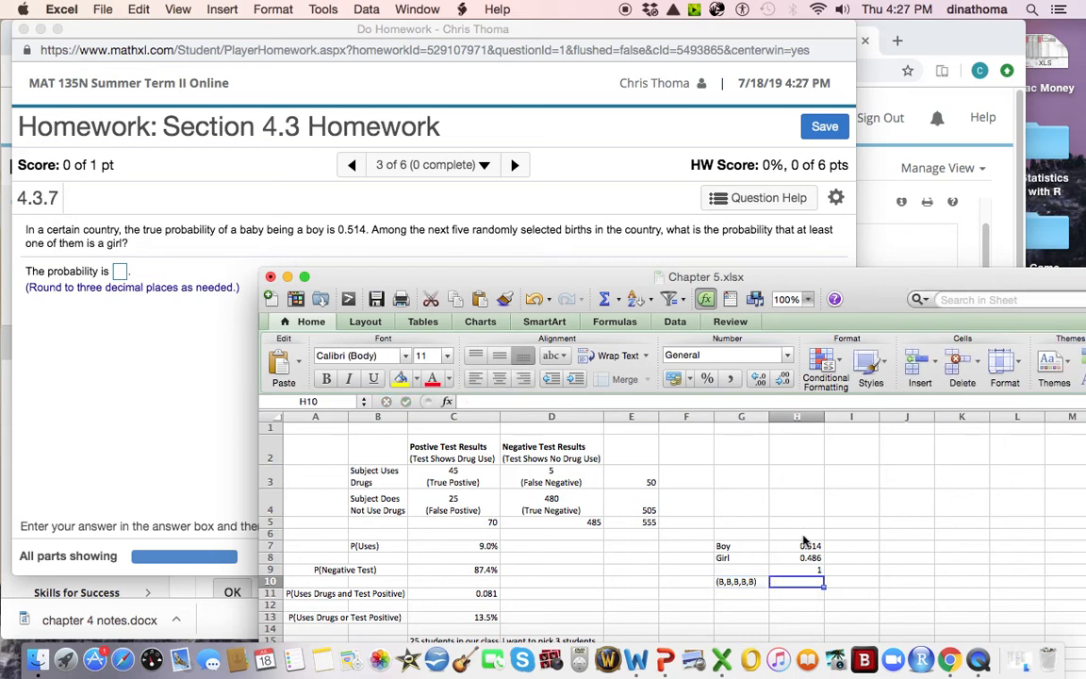
type("=1-")
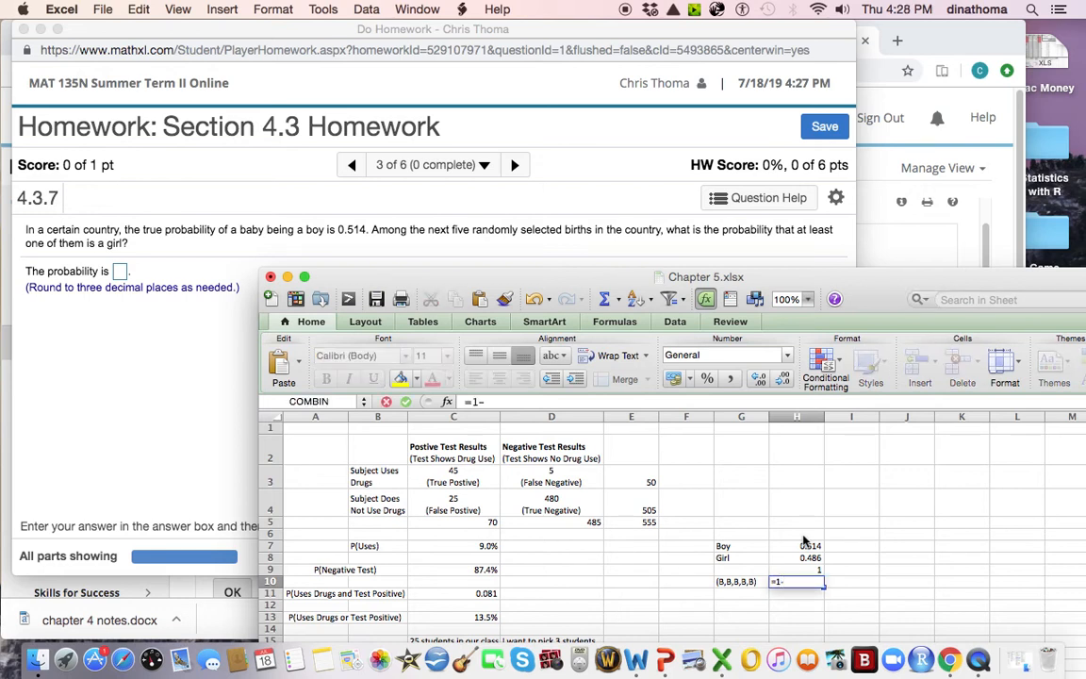
key("Escape")
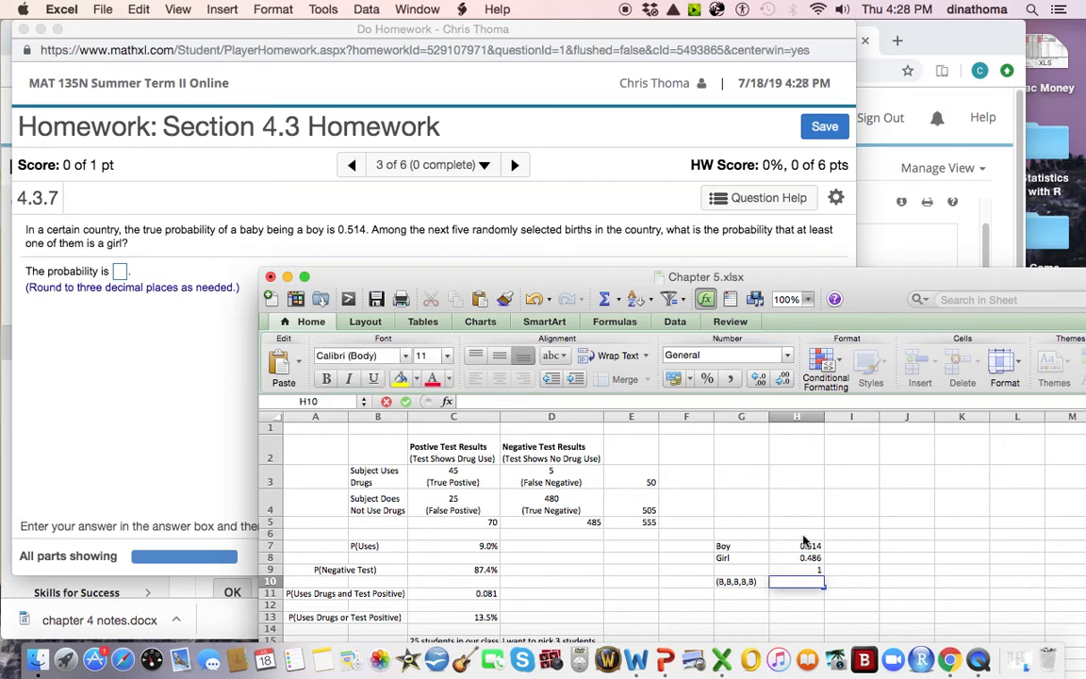
left_click(798, 546)
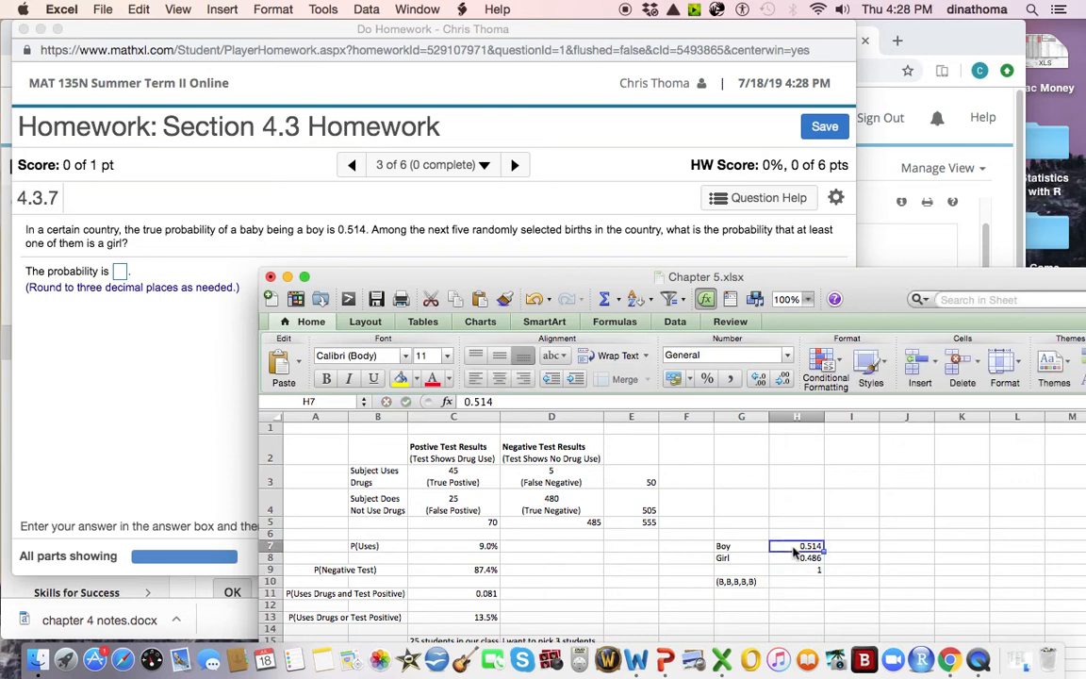
Calculate the probability of five boys in cell H10 with the formula =H7^5.
left_click(797, 581)
type("=")
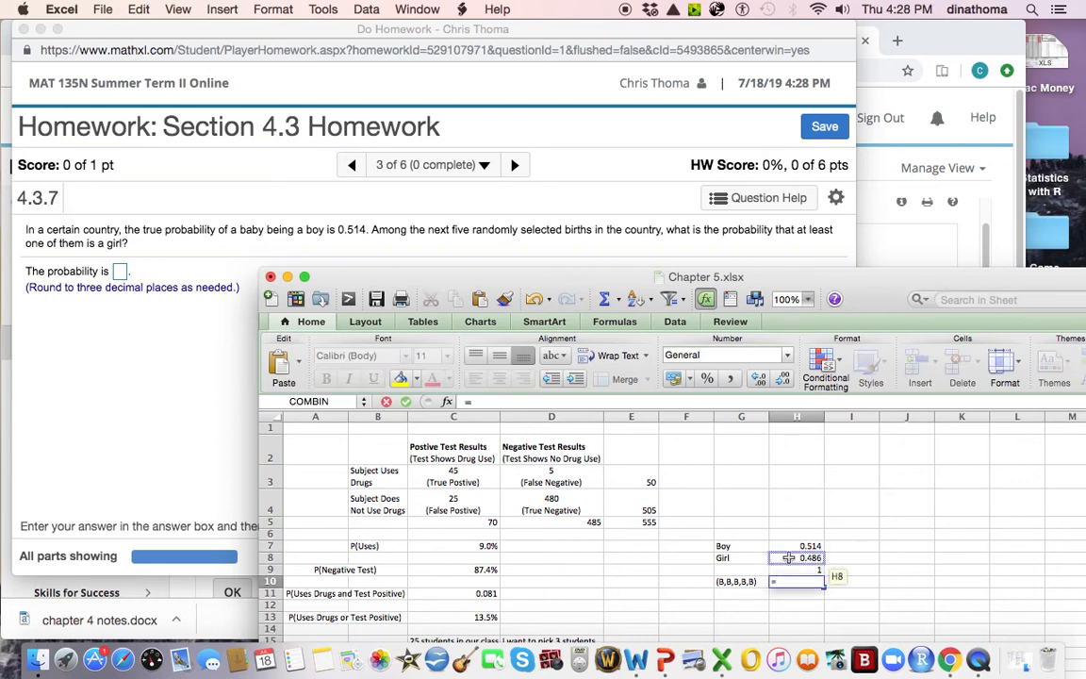
left_click(797, 547)
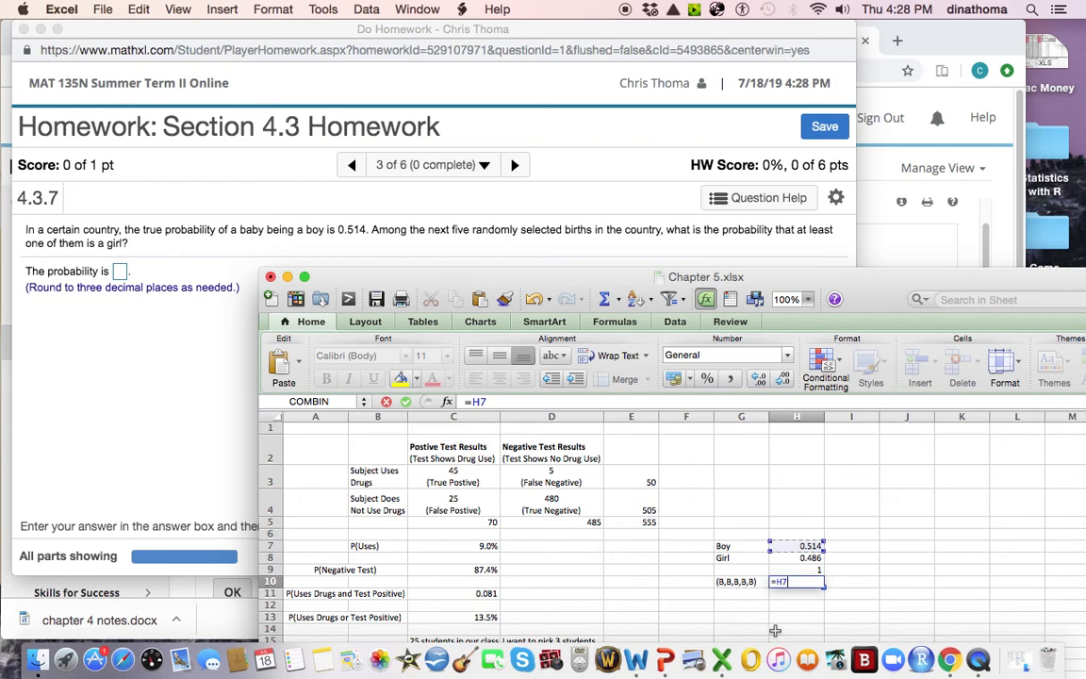
type("^5")
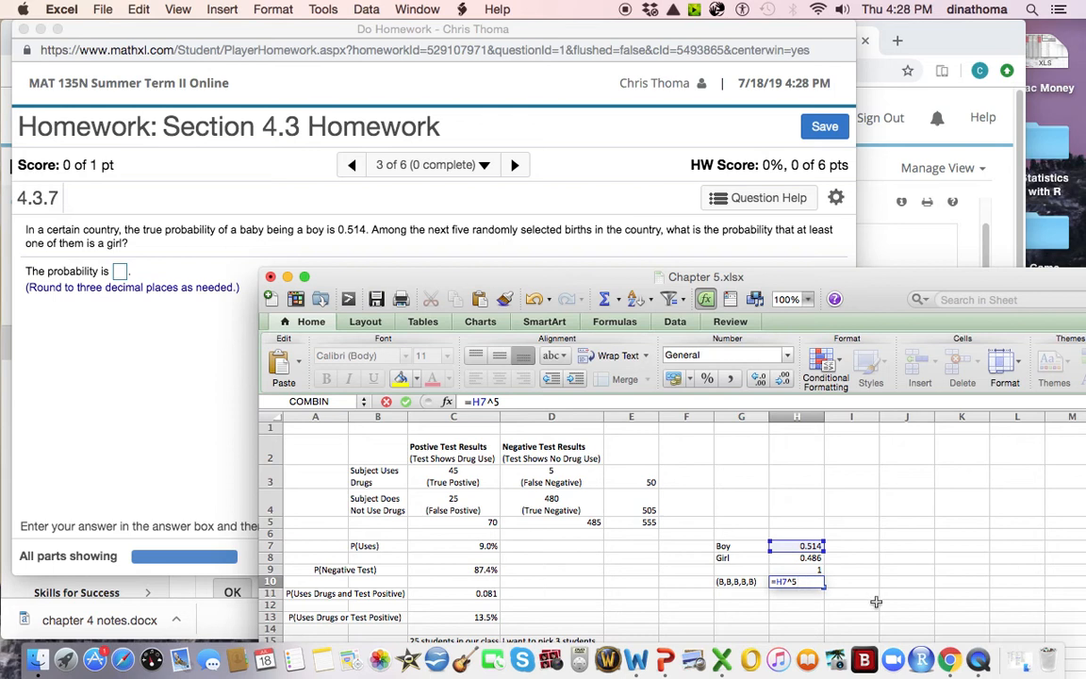
key("Tab")
left_click(794, 580)
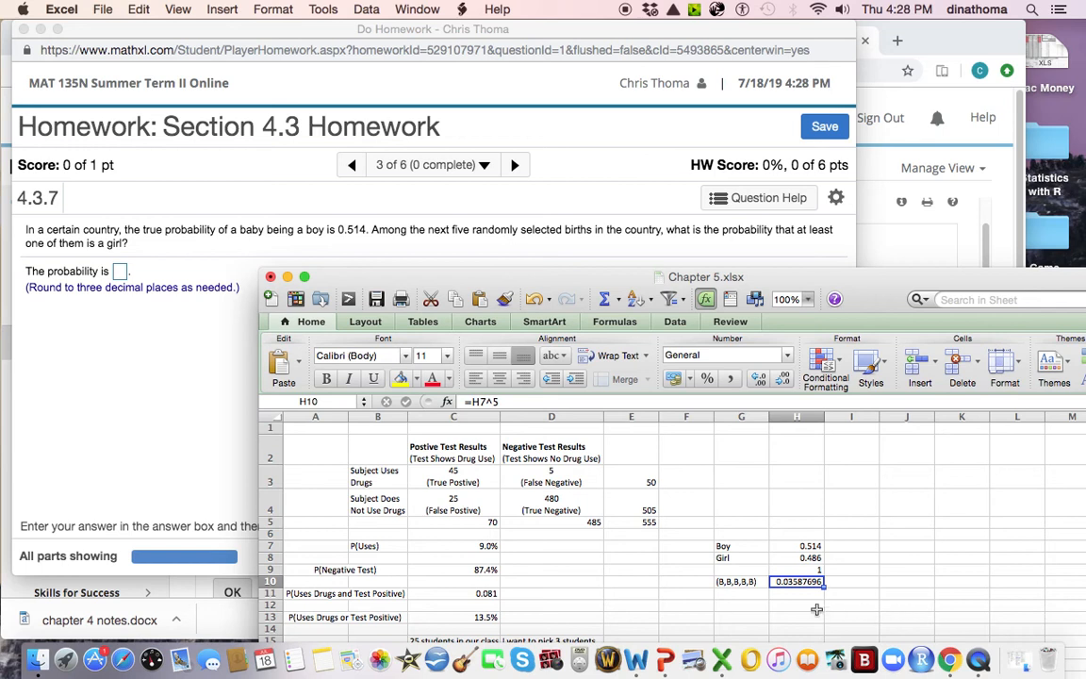
Enter the label "At least one Girl" in G11 and calculate its probability in H12 with the formula =1-H10.
left_click(736, 598)
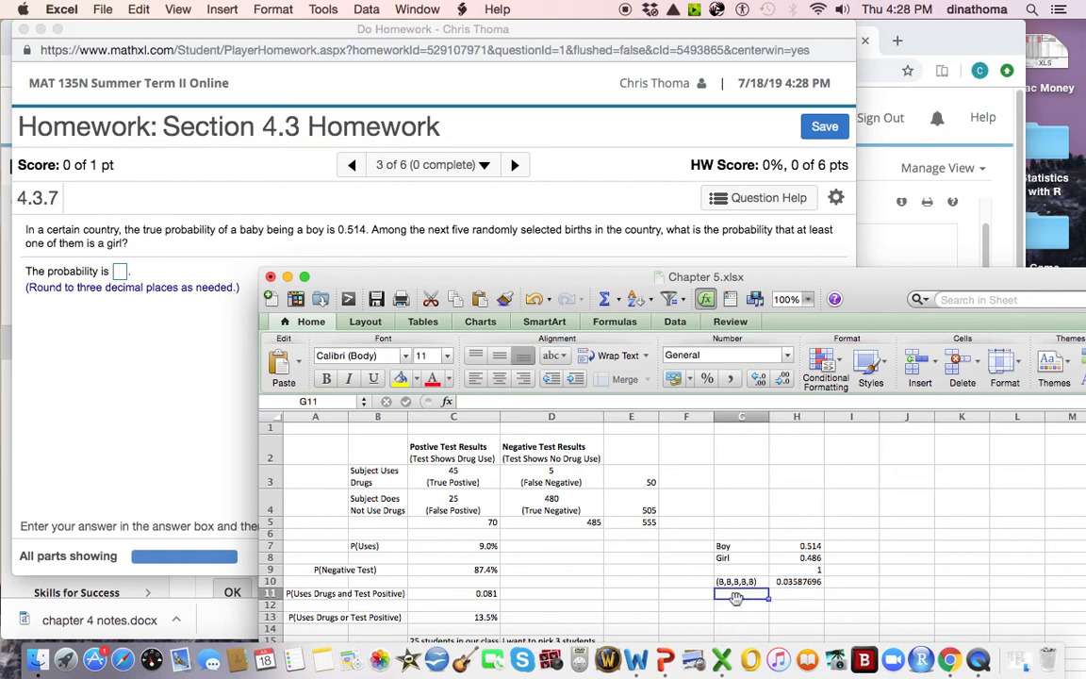
type("At least o")
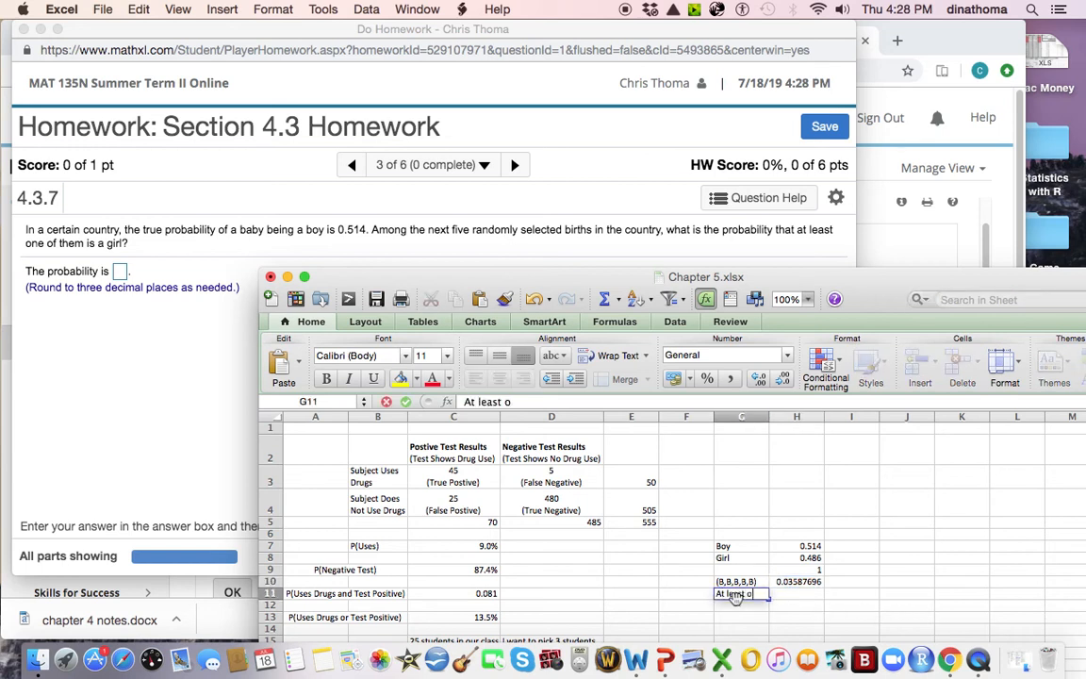
type("ne Gril")
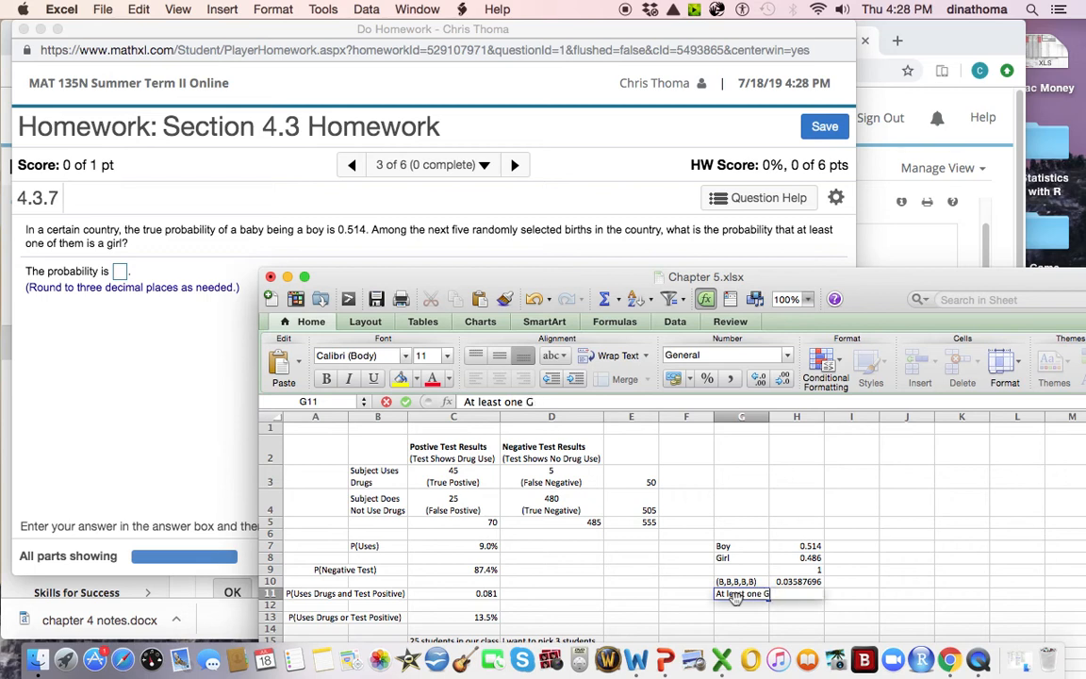
key("Tab")
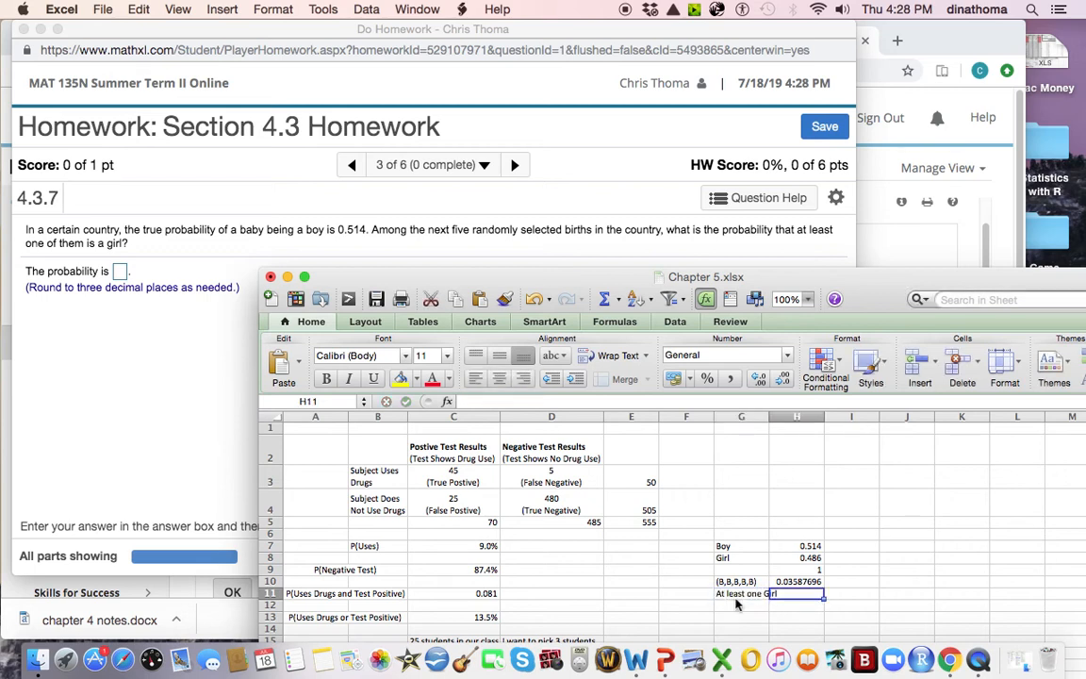
left_click(783, 607)
type("=")
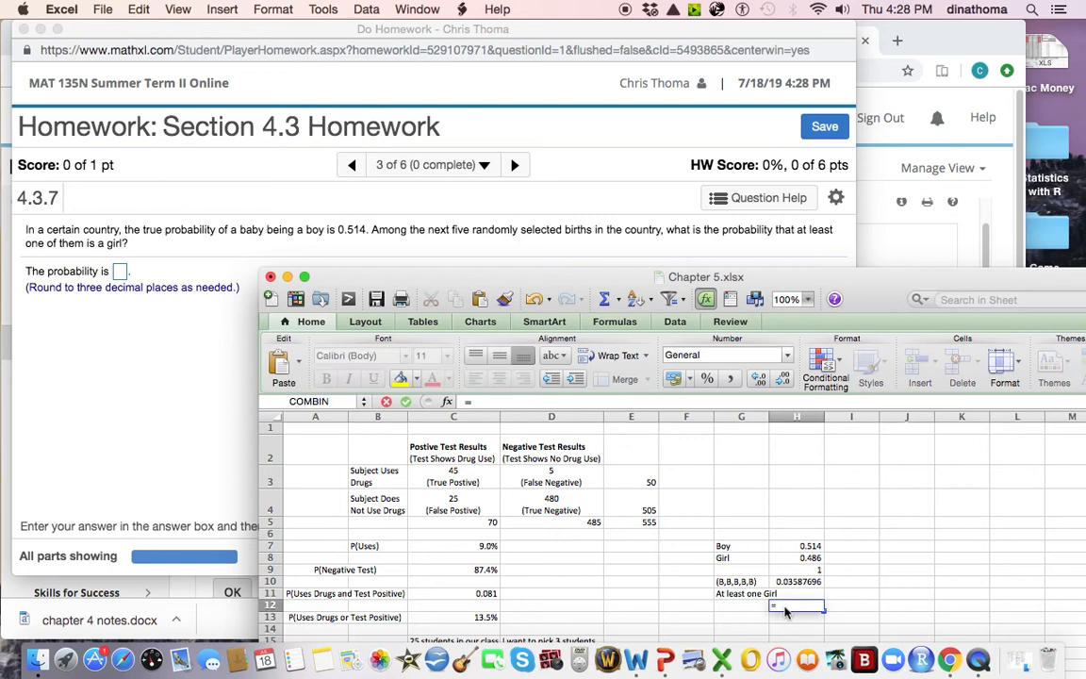
type("1-")
left_click(794, 585)
key("Return")
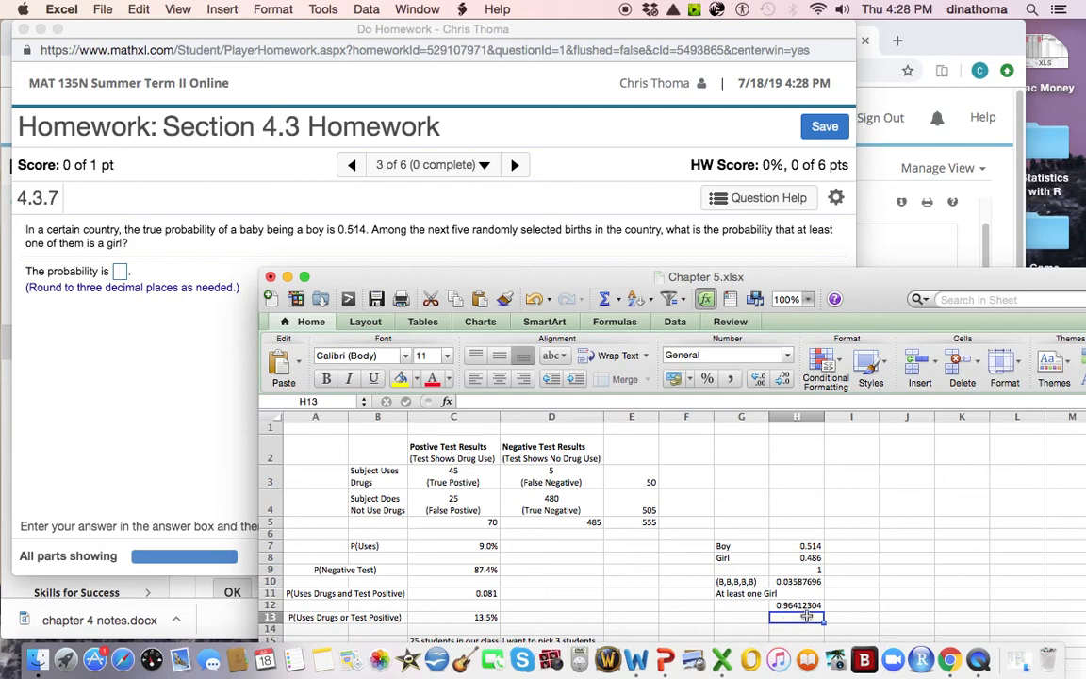
Answer homework question 4.3.7 in Chrome with 0.964, check the answer and continue to the next question.
left_click(120, 273)
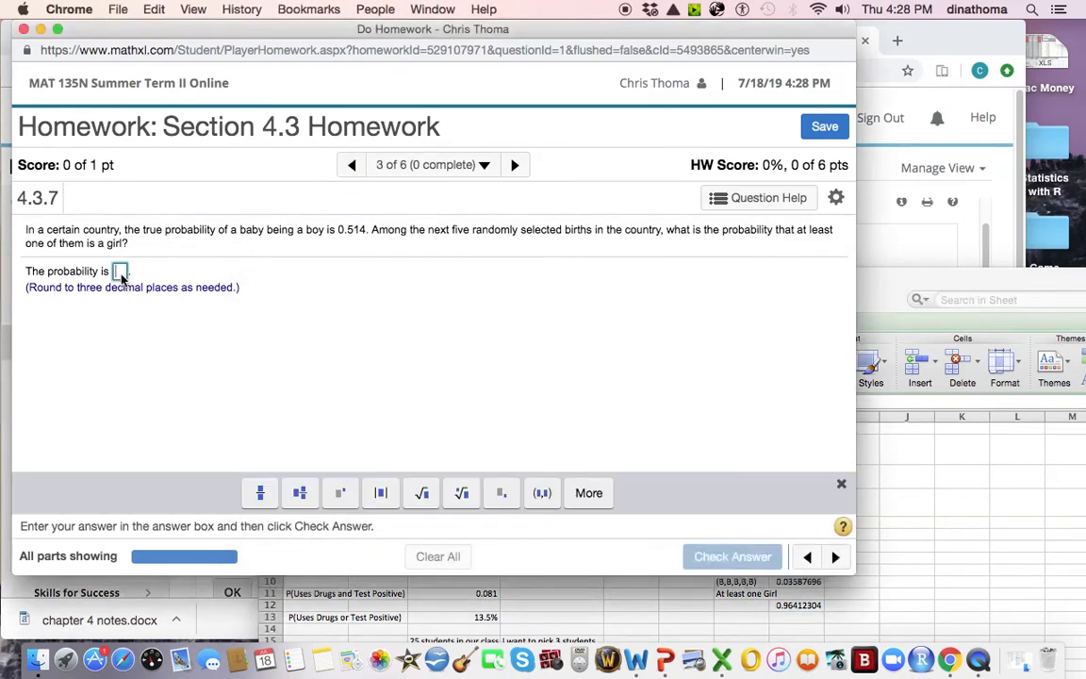
type("0.964")
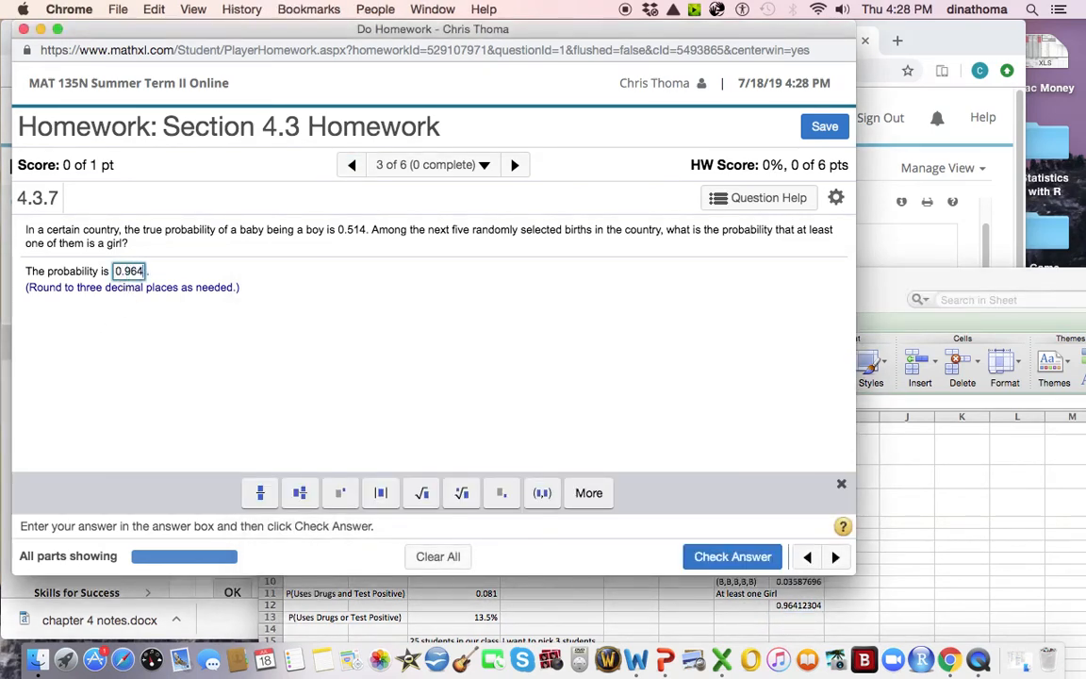
left_click(123, 279)
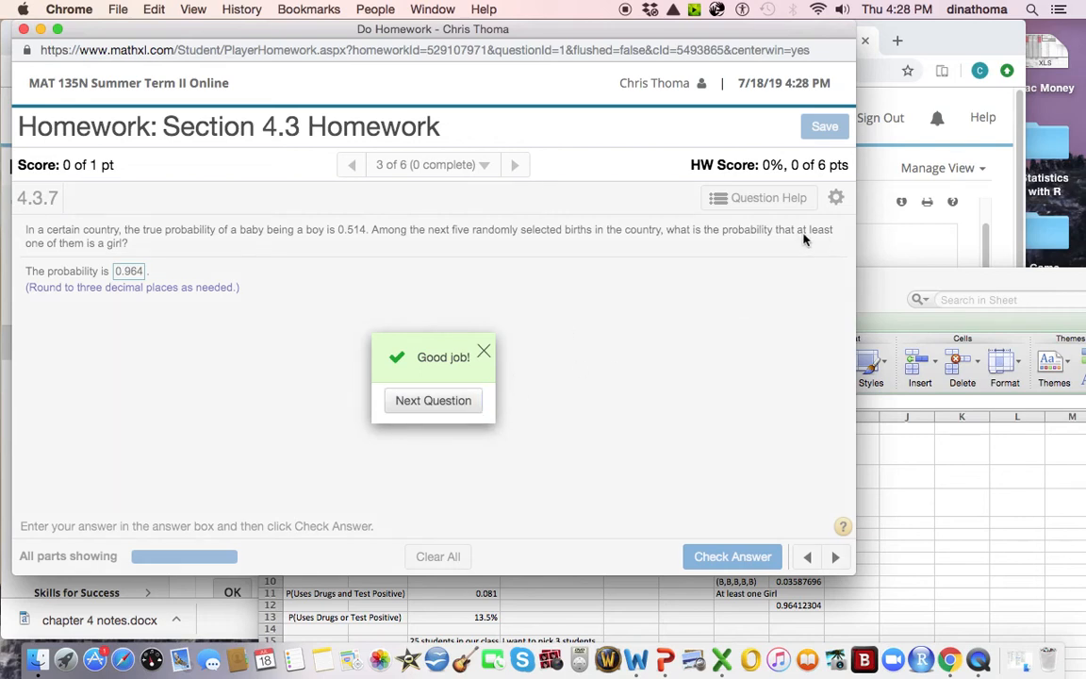
left_click(439, 403)
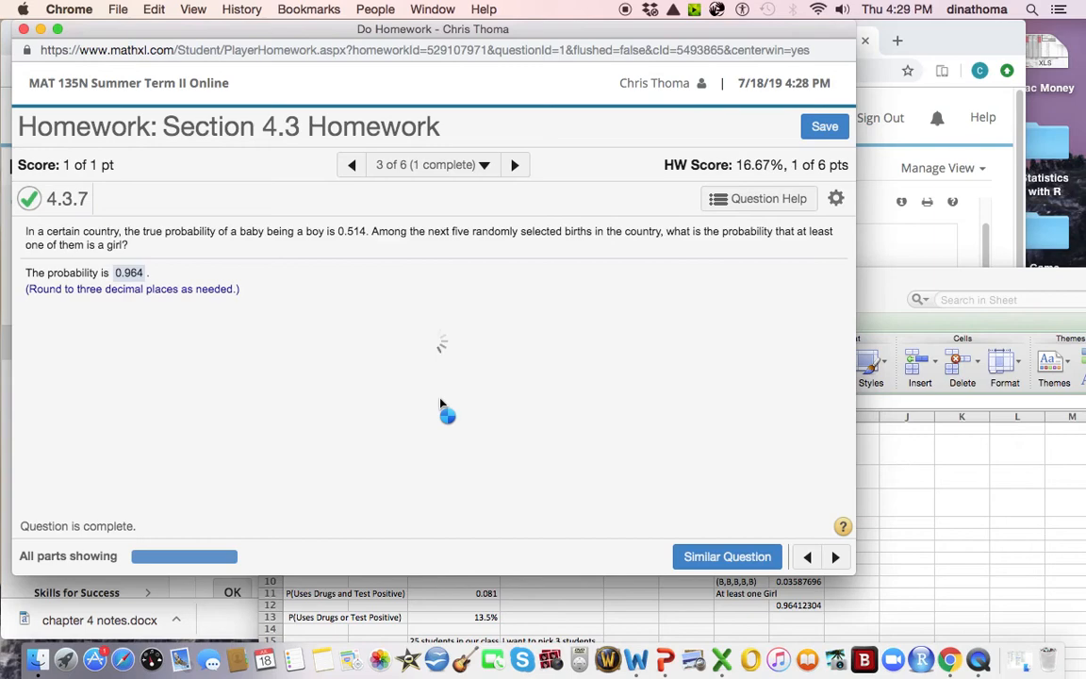
Bring the Chapter 5.xlsx workbook forward in Excel, move its window off the question table and minimize it.
left_click(926, 453)
scroll(737, 480, "down", 3)
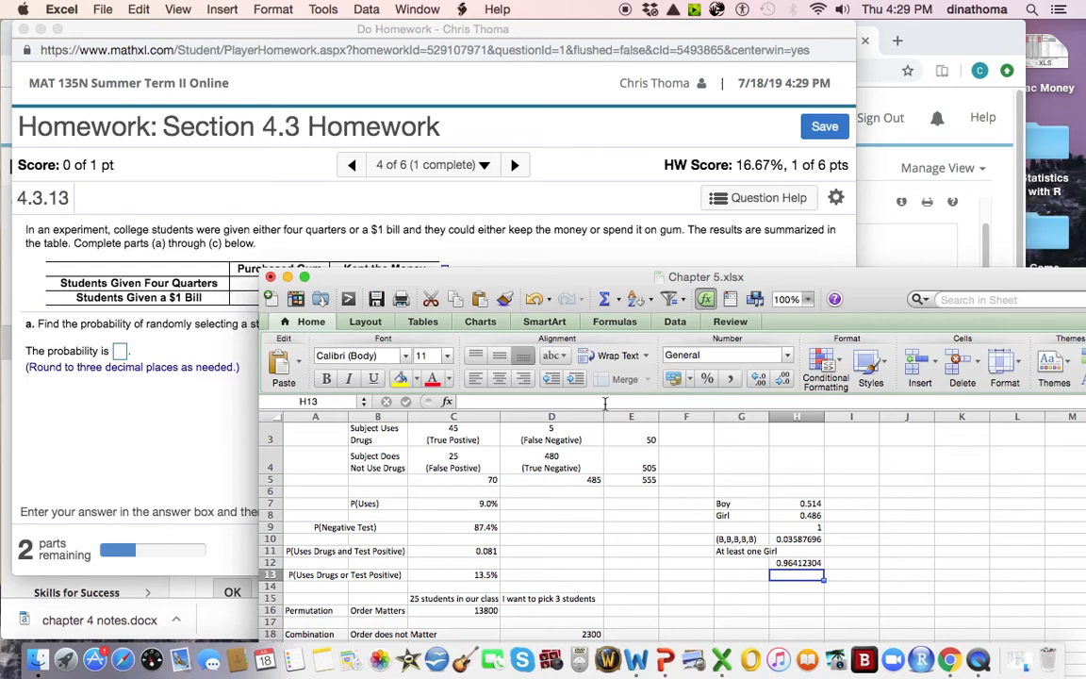
left_click_drag(561, 287, 540, 155)
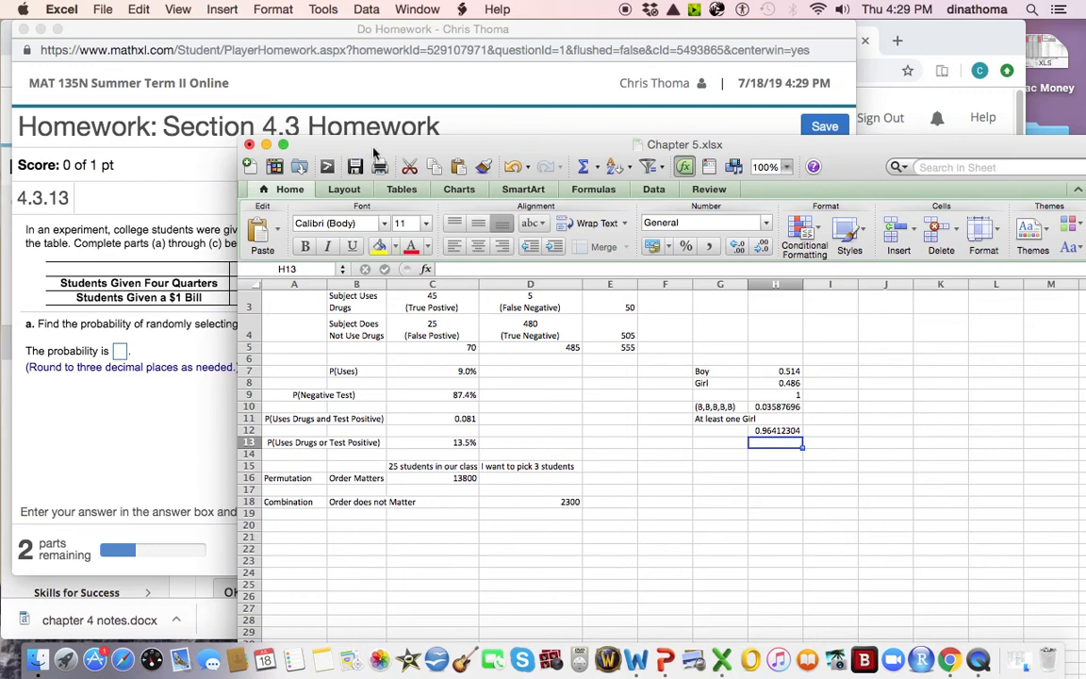
left_click_drag(268, 151, 490, 238)
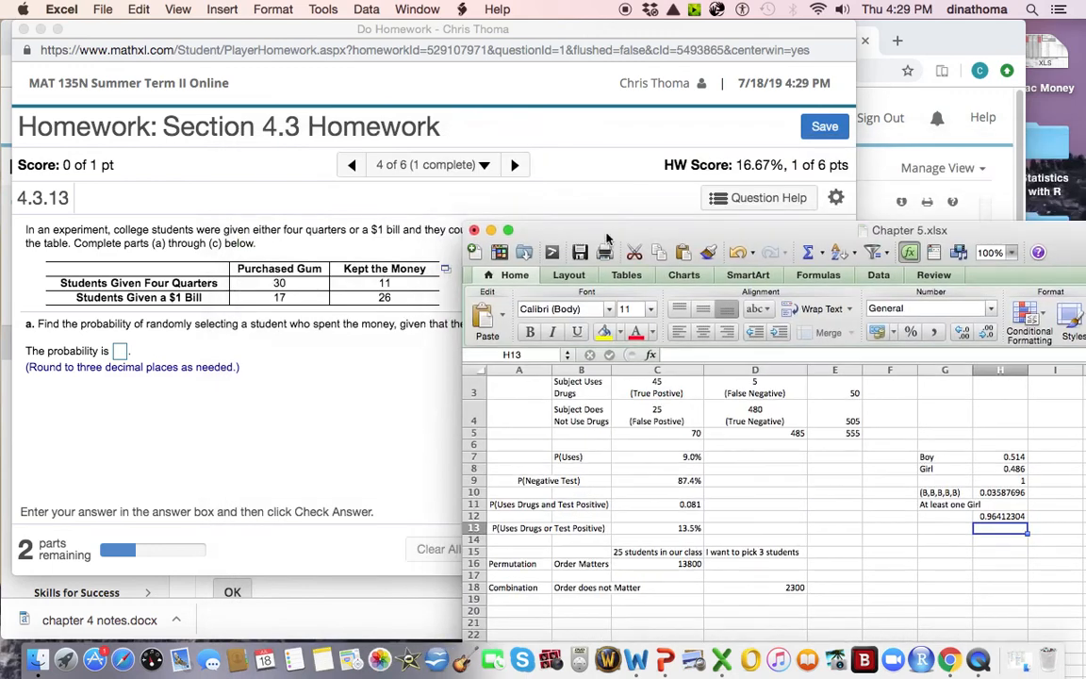
left_click(491, 230)
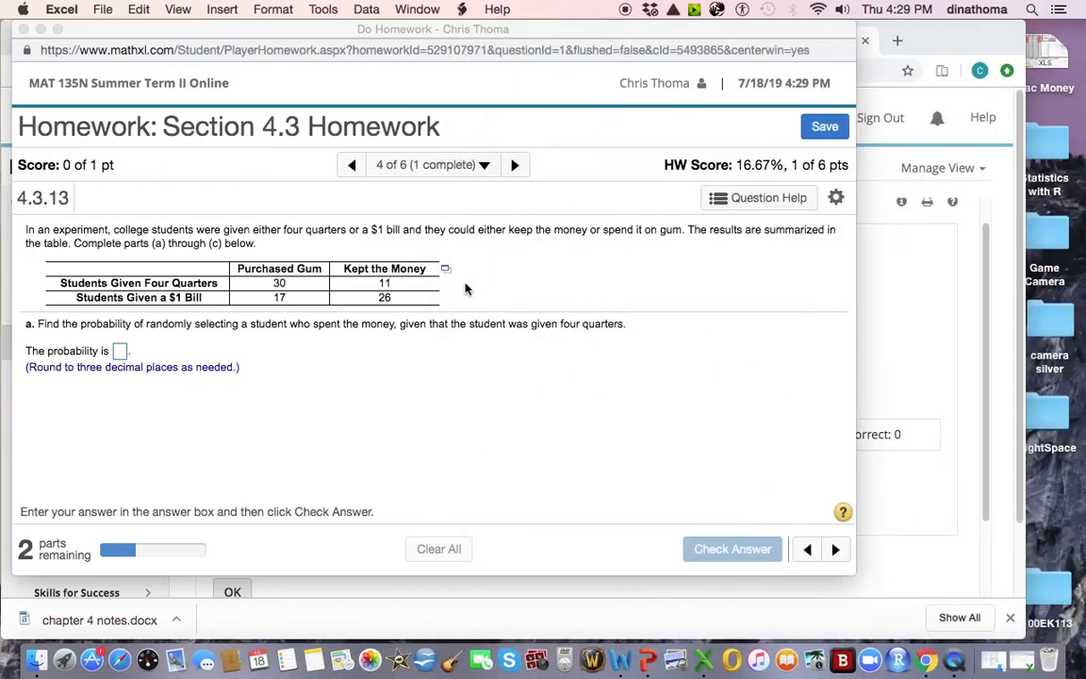
Open the data table of question 4.3.13 in Excel and place the new workbook window beside the question.
left_click(446, 271)
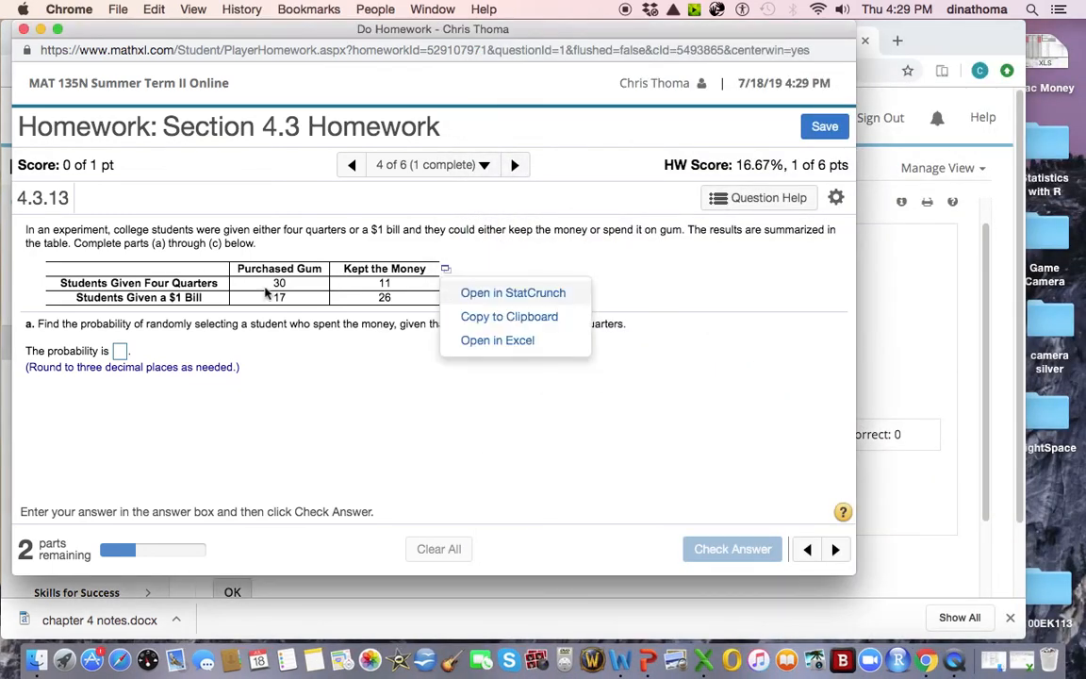
left_click(522, 342)
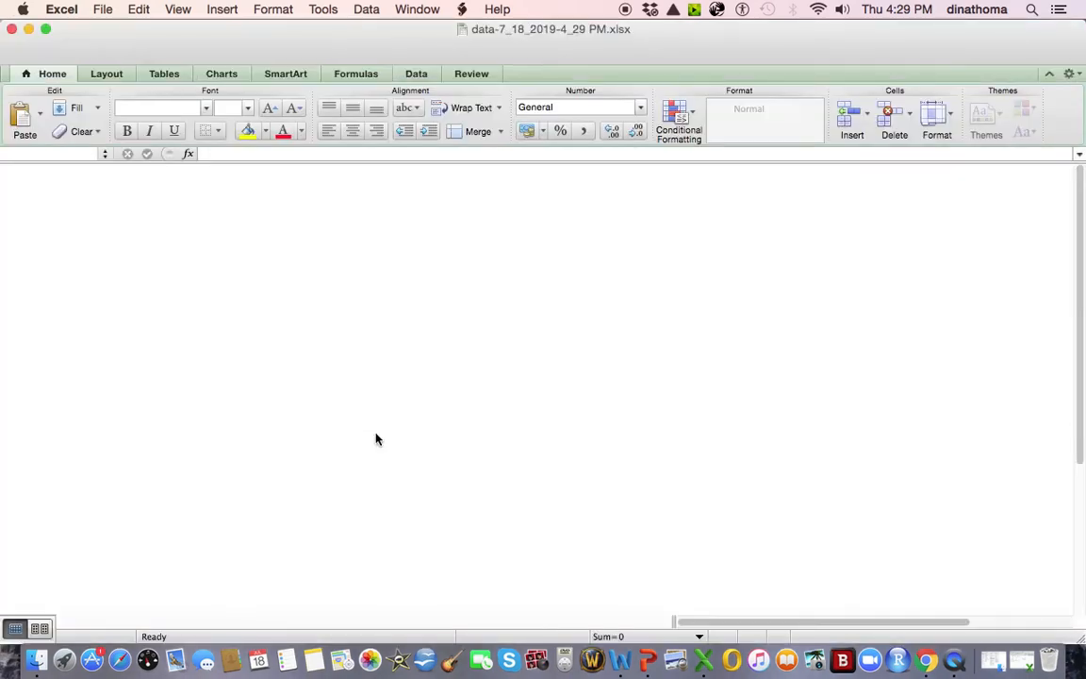
left_click_drag(276, 28, 869, 210)
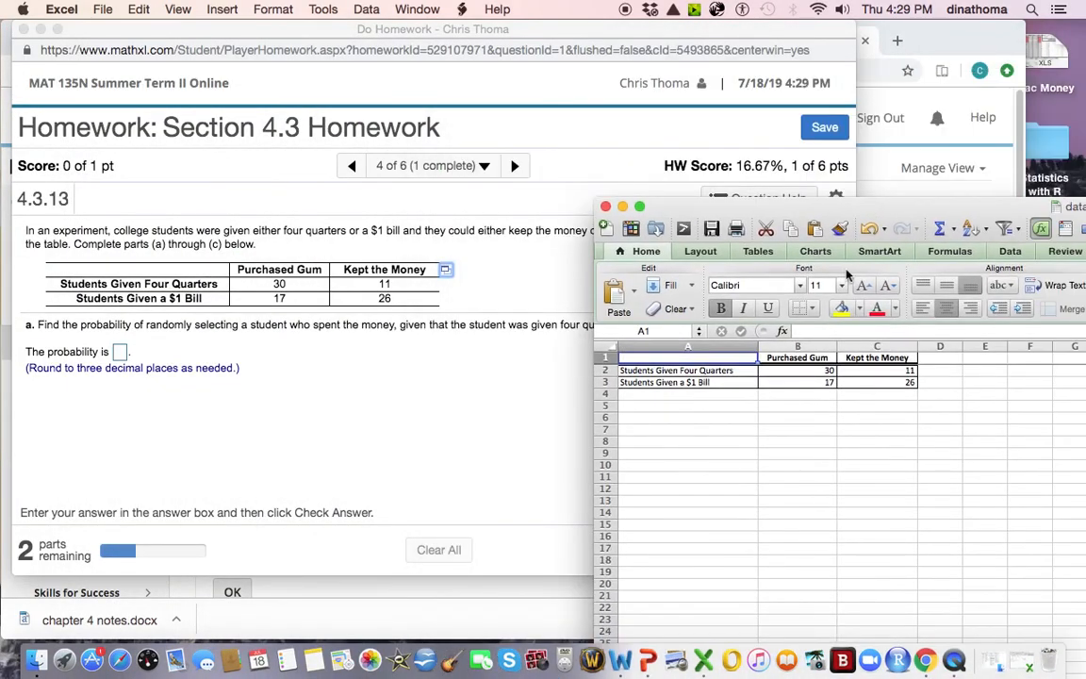
left_click(744, 419)
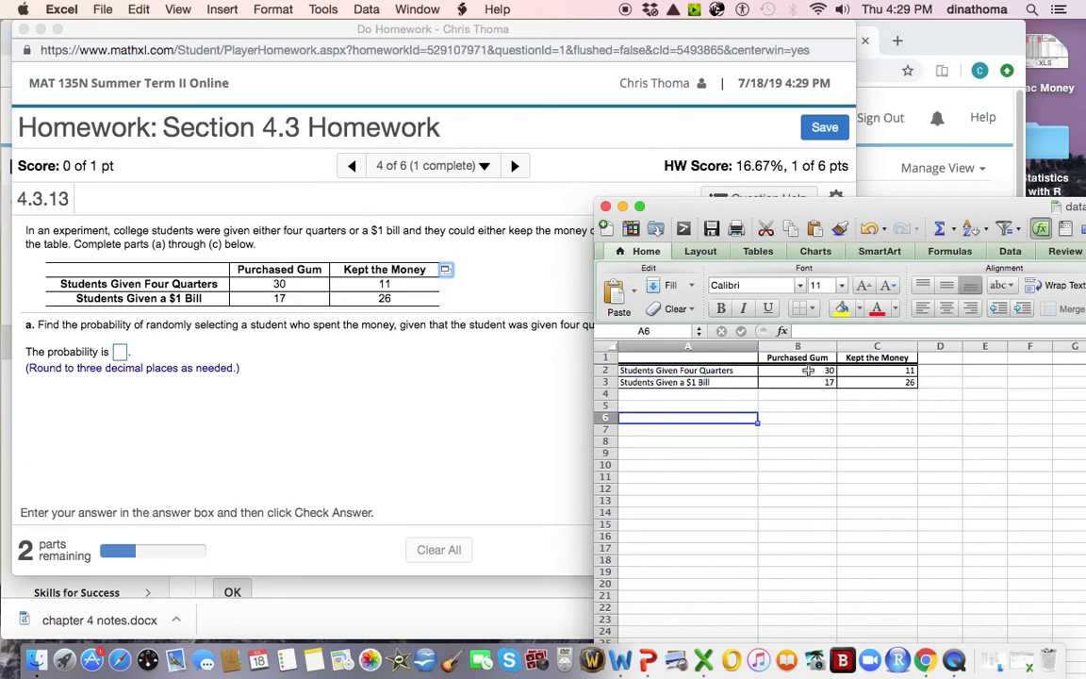
Total the Purchased Gum column in B4 with AutoSum and move the workbook window clear of the question text.
left_click_drag(807, 372, 807, 396)
left_click(940, 228)
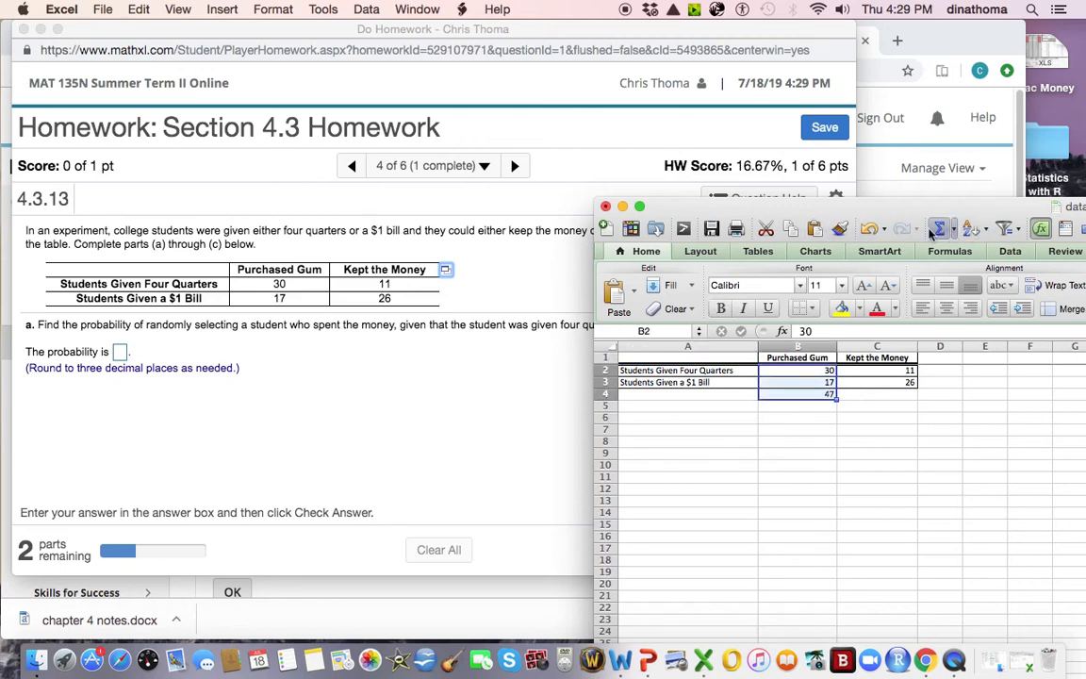
left_click(808, 439)
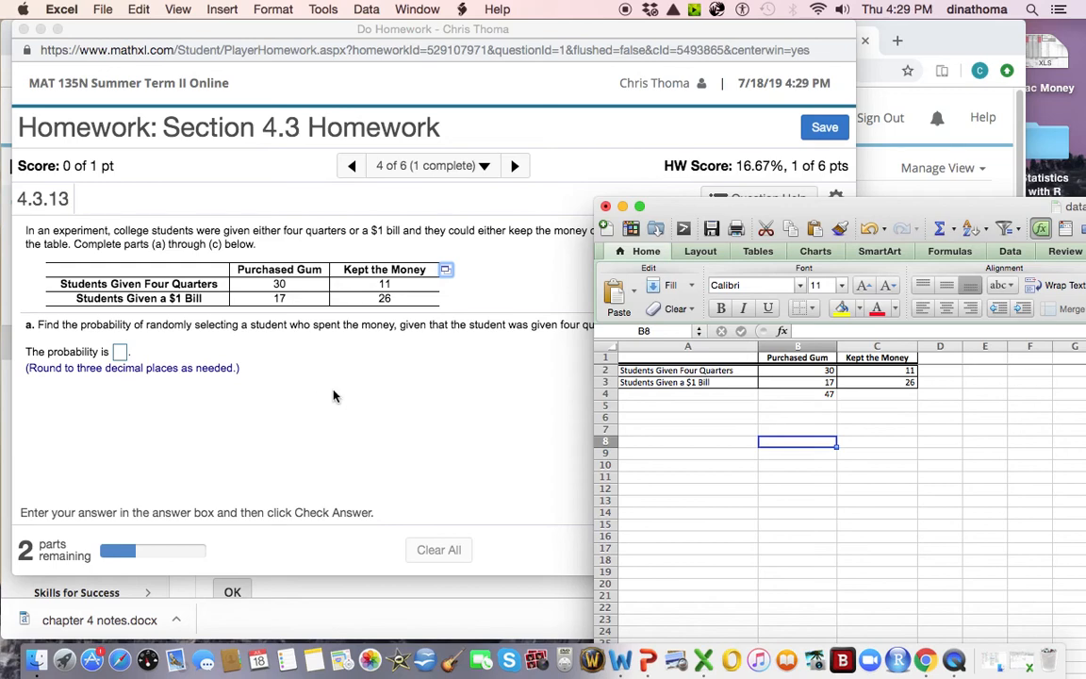
left_click_drag(646, 201, 732, 237)
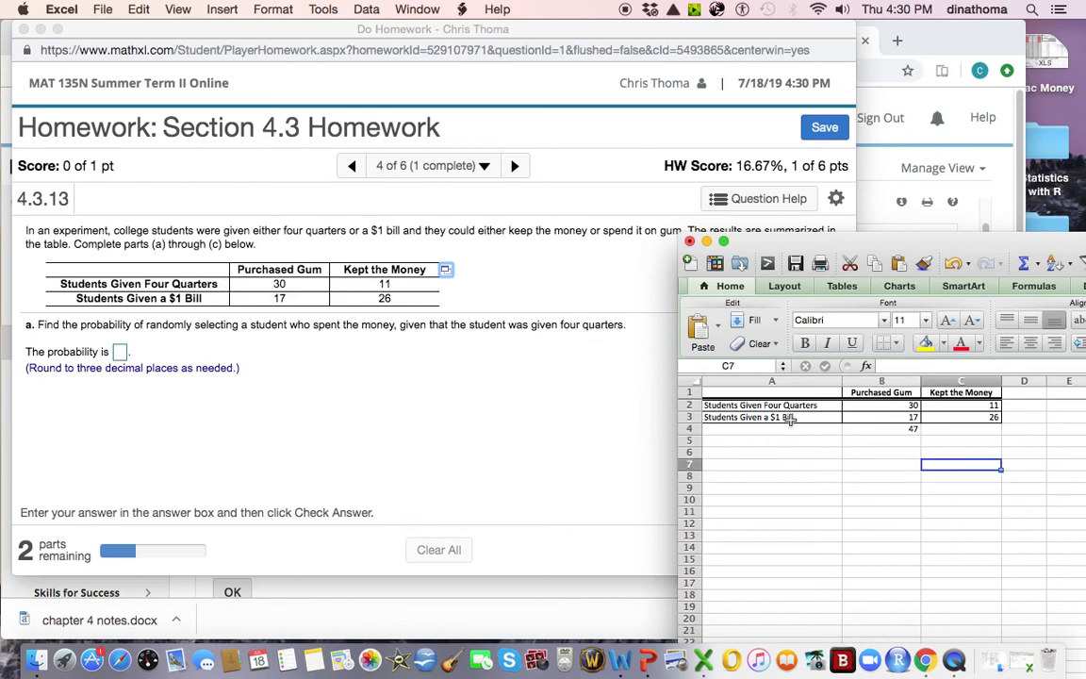
Highlight the Students Given Four Quarters row in yellow and total it in D2 with =SUM(B2:C2).
left_click_drag(754, 405, 990, 406)
left_click(927, 345)
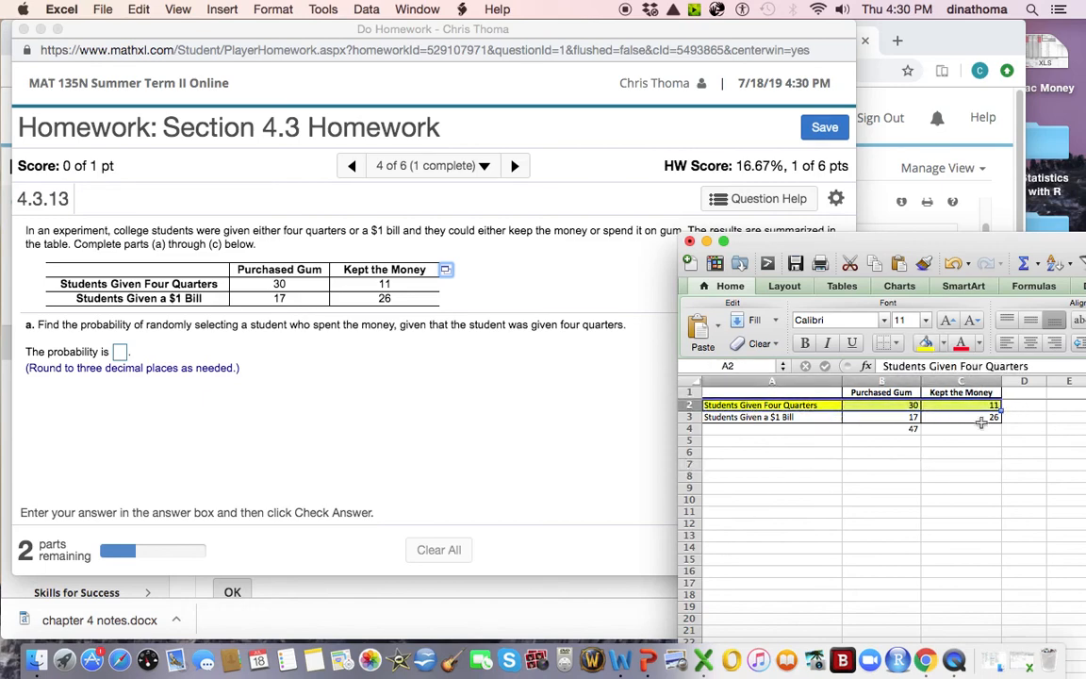
left_click(1027, 405)
left_click_drag(787, 237, 647, 235)
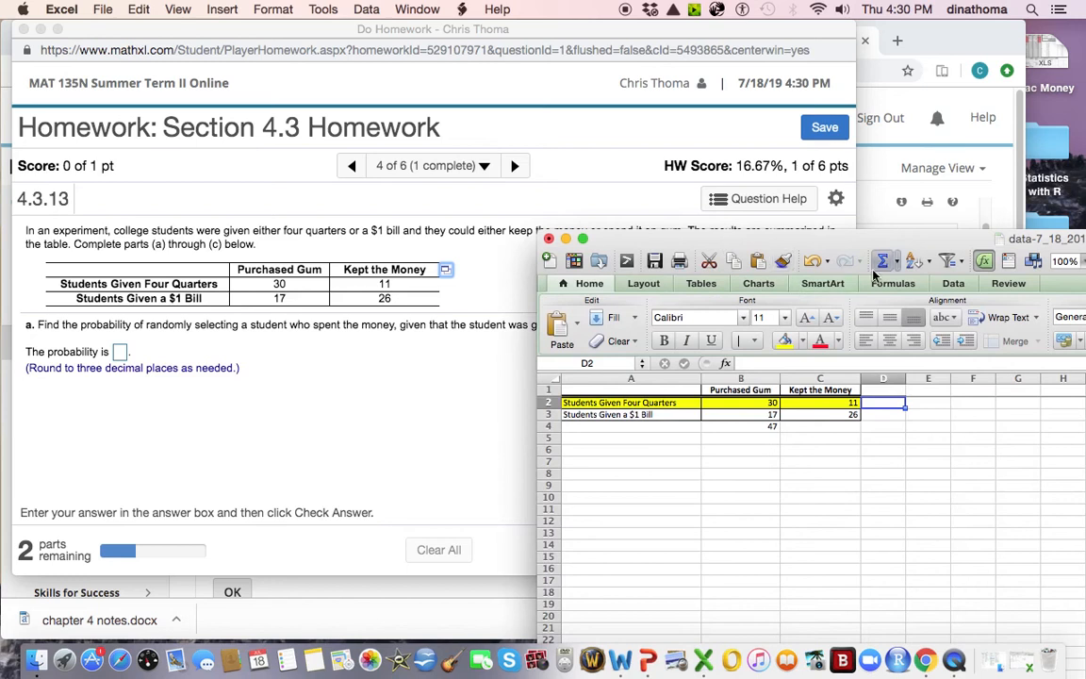
left_click(883, 263)
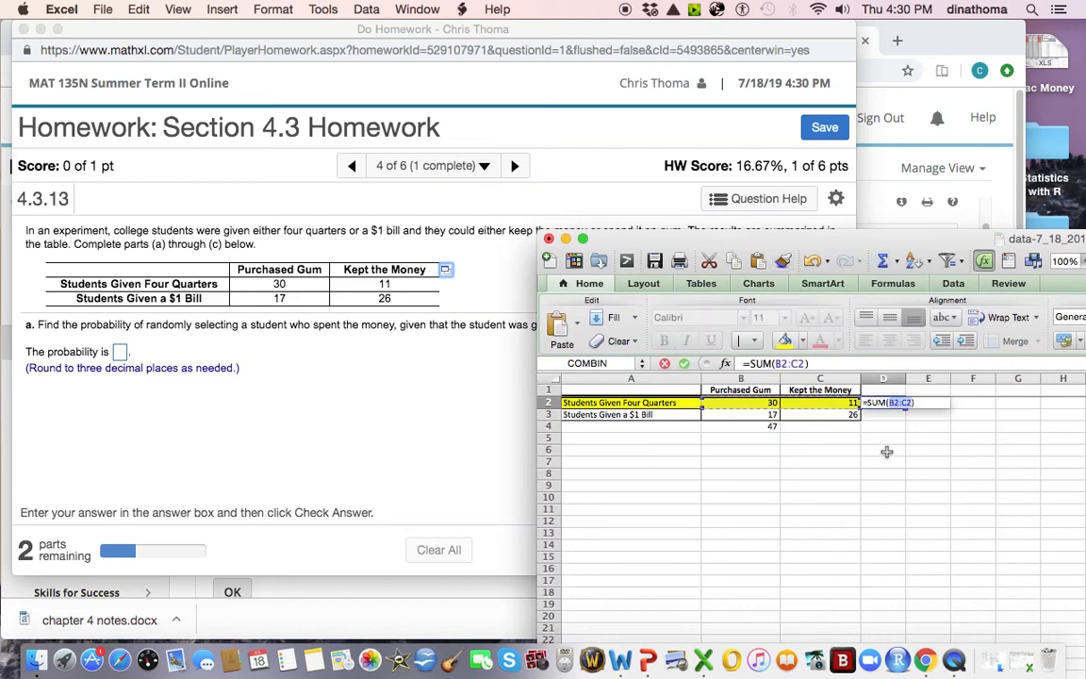
key("Return")
key("Up")
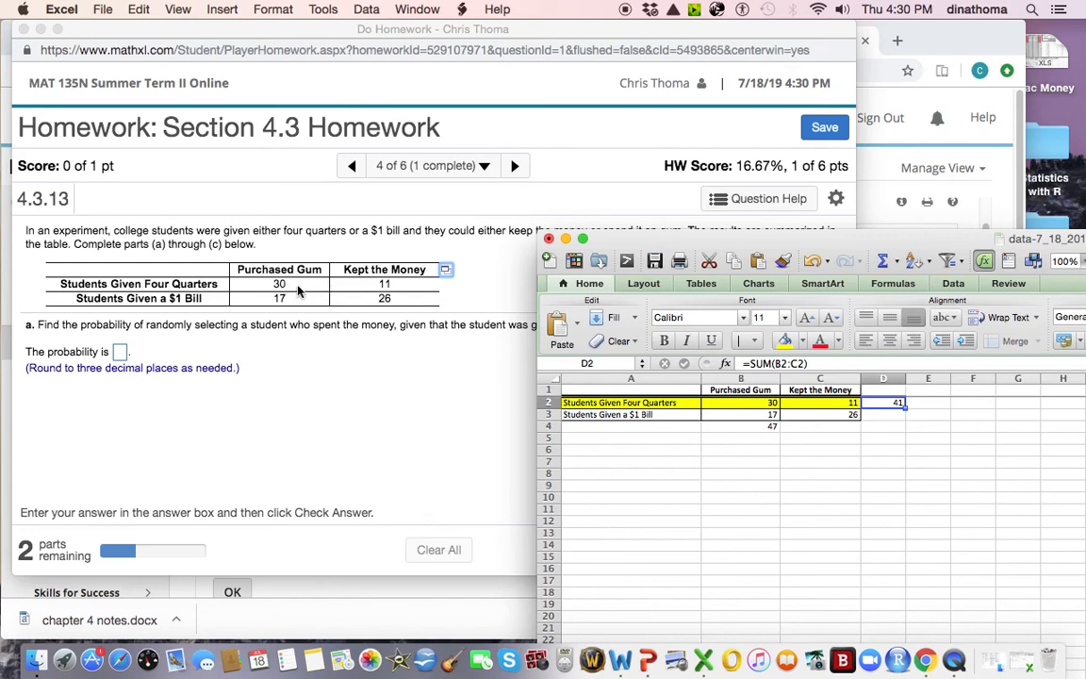
Calculate the probability of spending the money given four quarters in D5 with the formula =B2/D2.
left_click(881, 439)
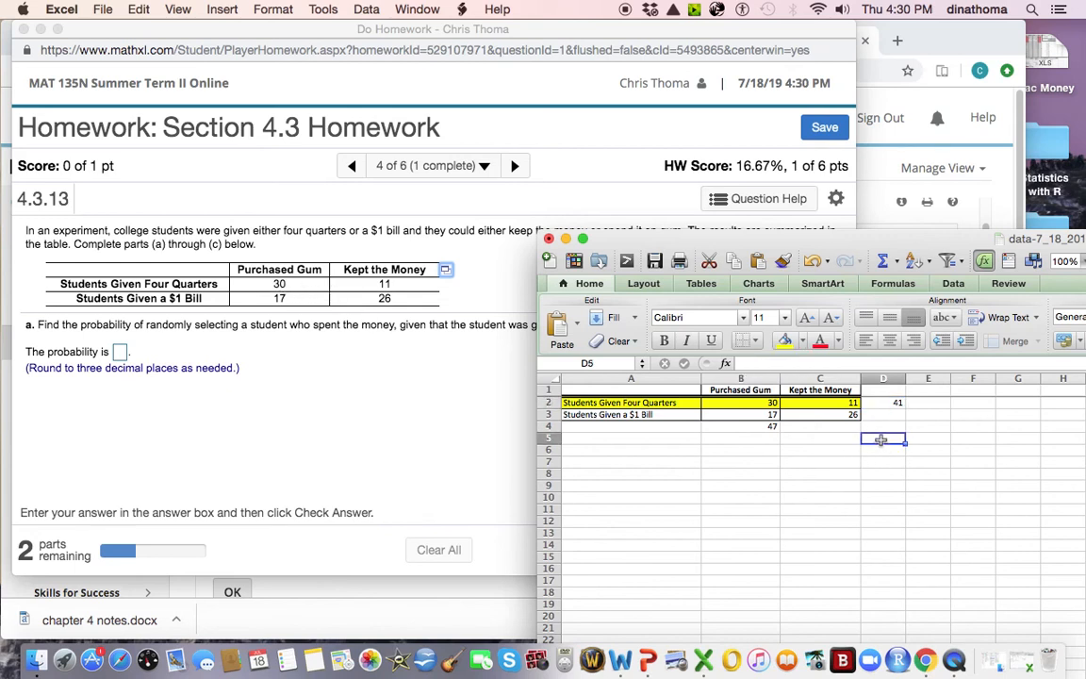
type("=")
left_click(752, 406)
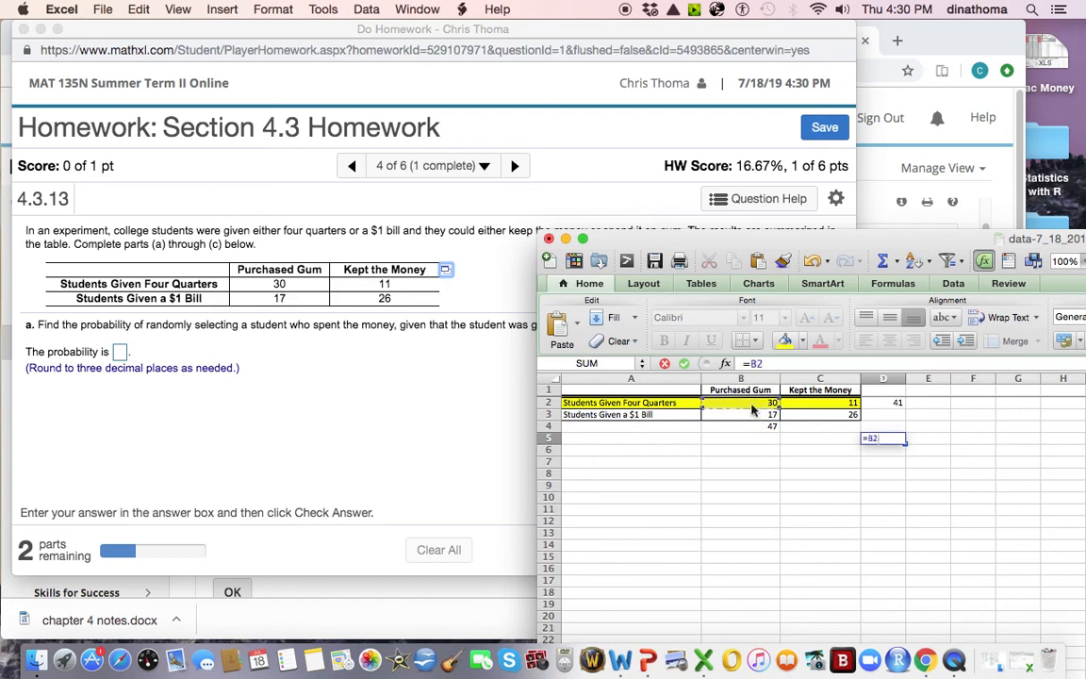
type("/")
left_click(884, 402)
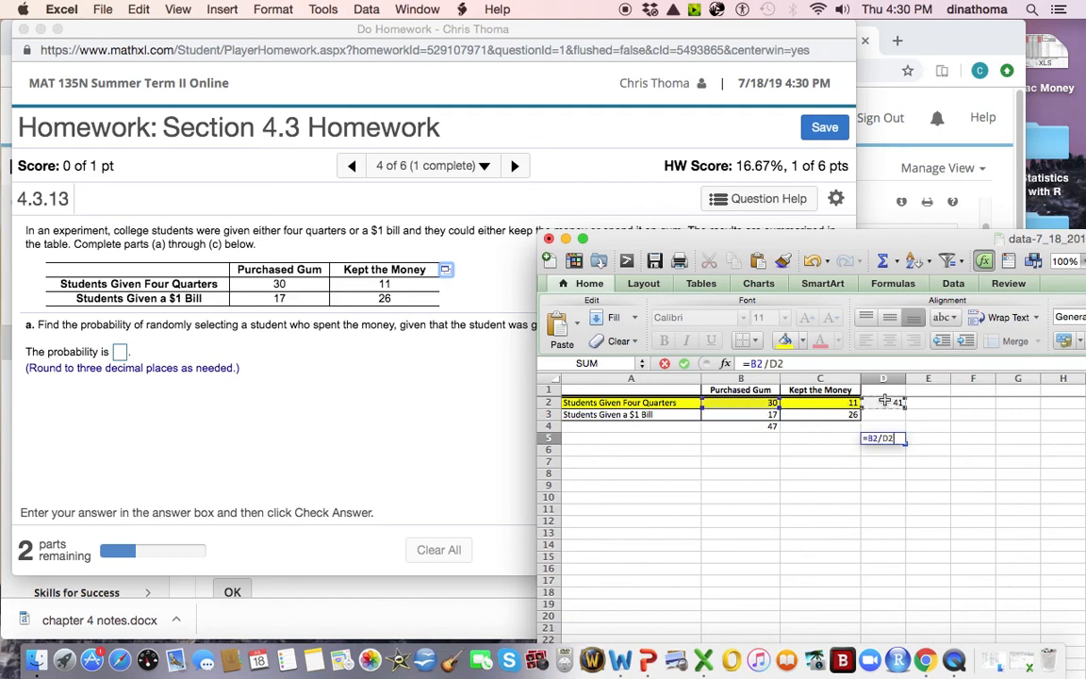
key("Return")
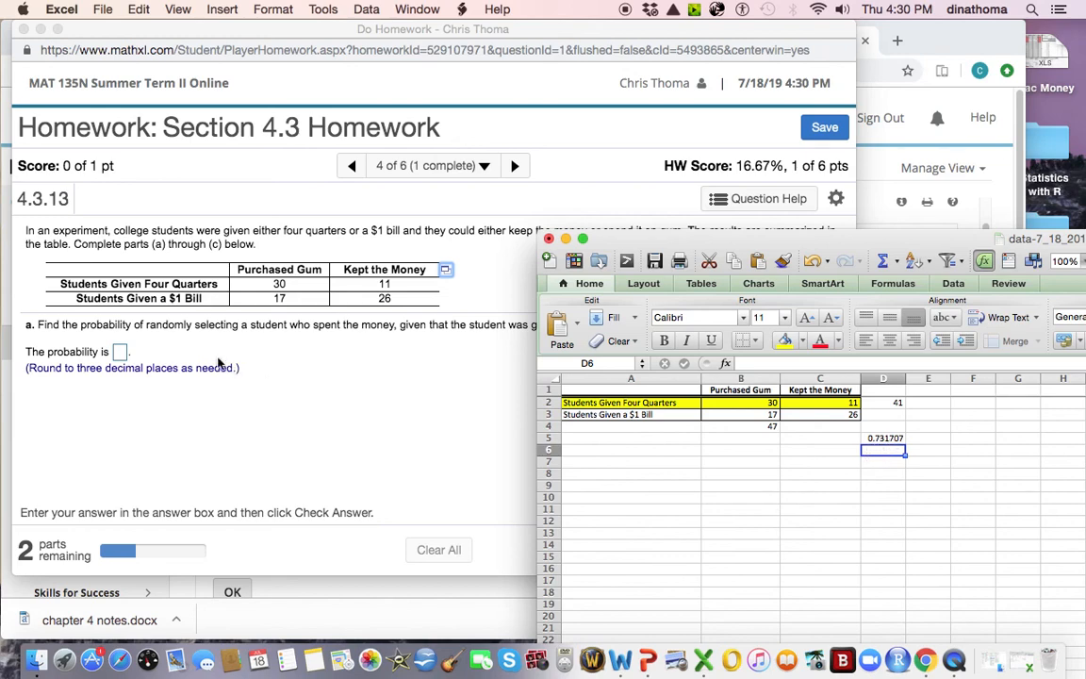
Answer part a of question 4.3.13 in Chrome with 0.732, check it and dismiss the feedback to continue to part b.
left_click(120, 353)
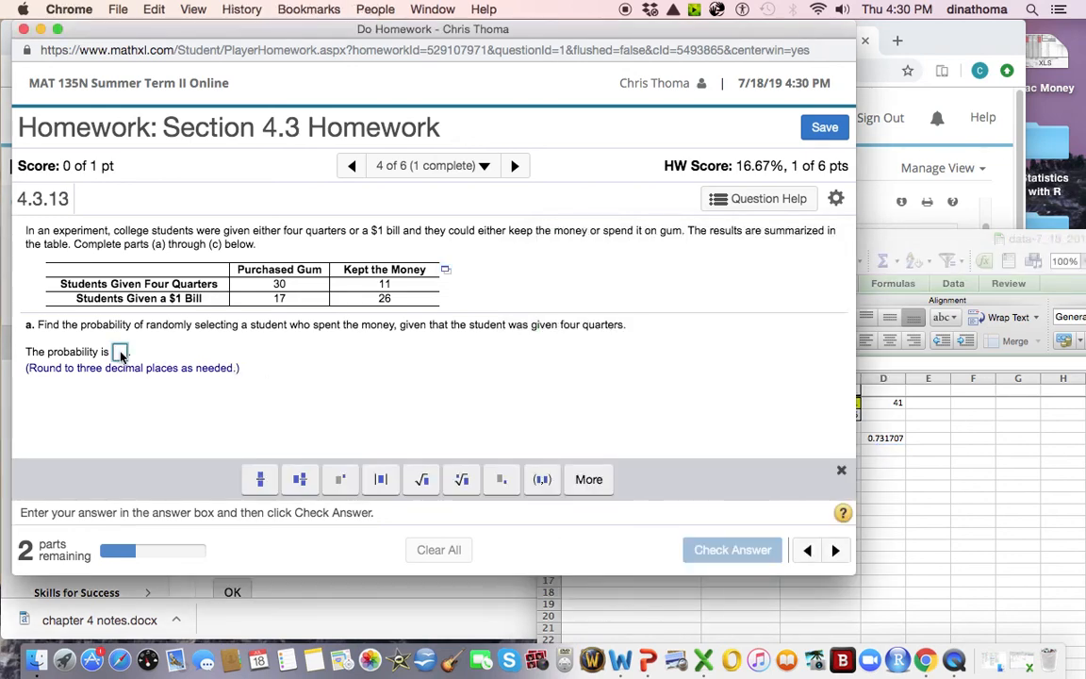
type("0.732")
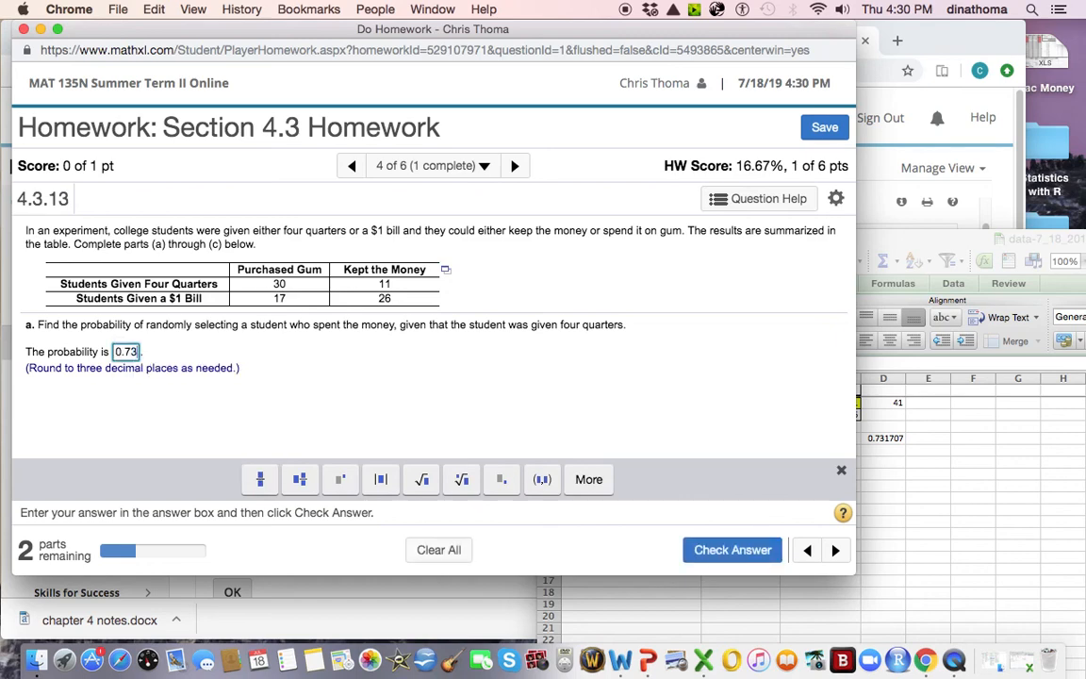
left_click(337, 382)
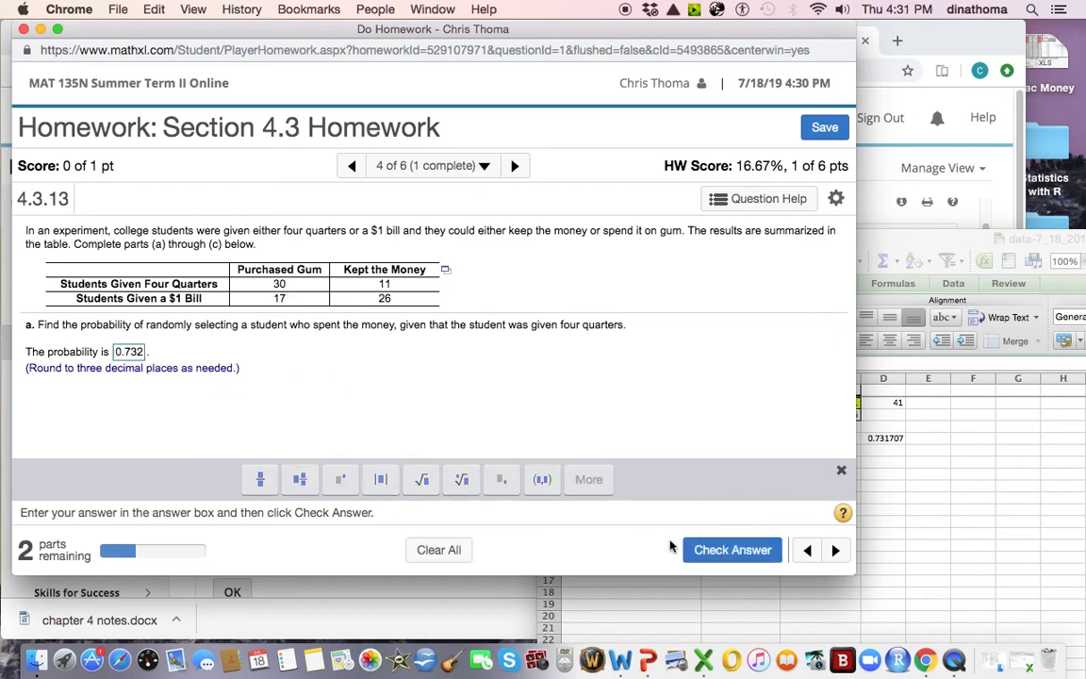
left_click(720, 559)
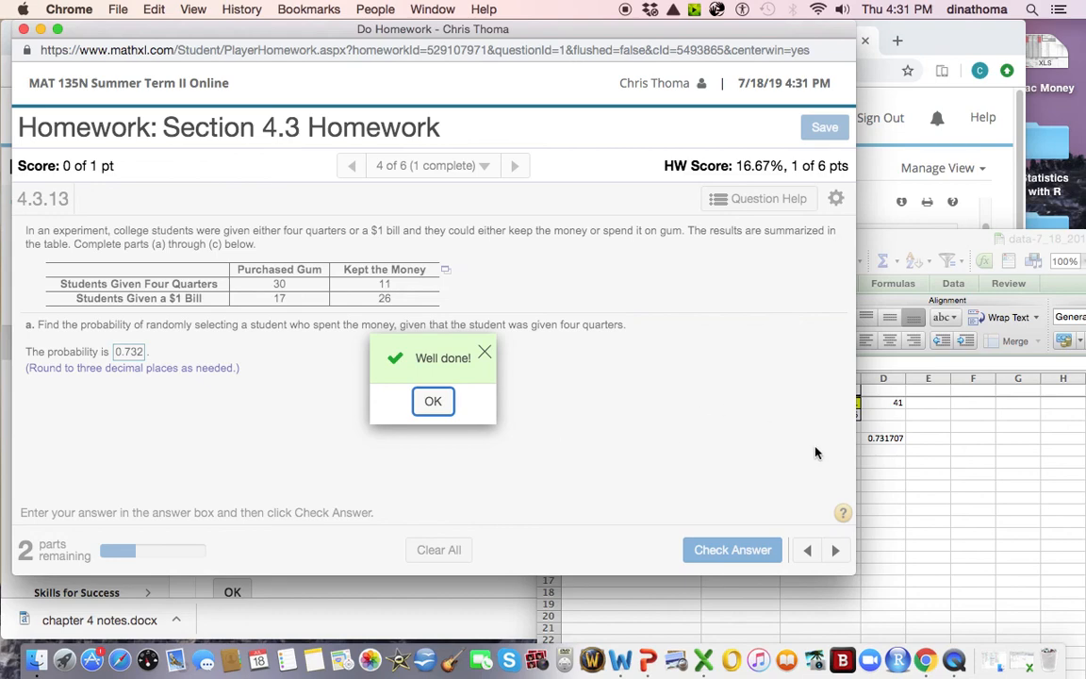
left_click(884, 451)
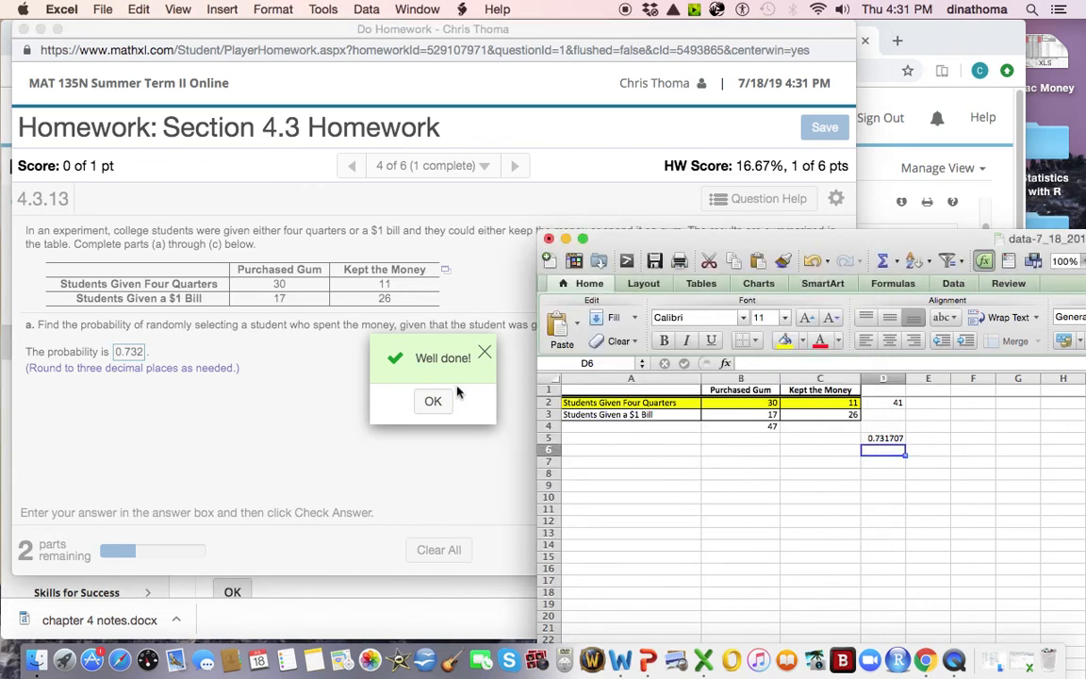
left_click(458, 391)
left_click(433, 402)
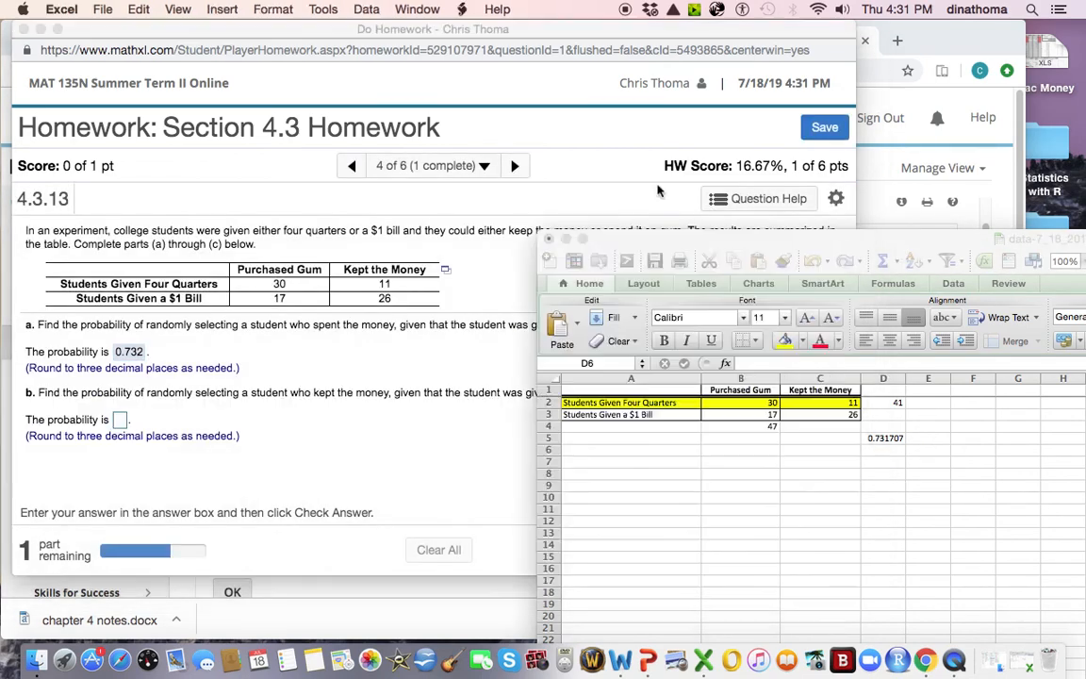
Close the question's data workbook in Excel without saving the changes.
left_click_drag(610, 240, 288, 156)
left_click(224, 156)
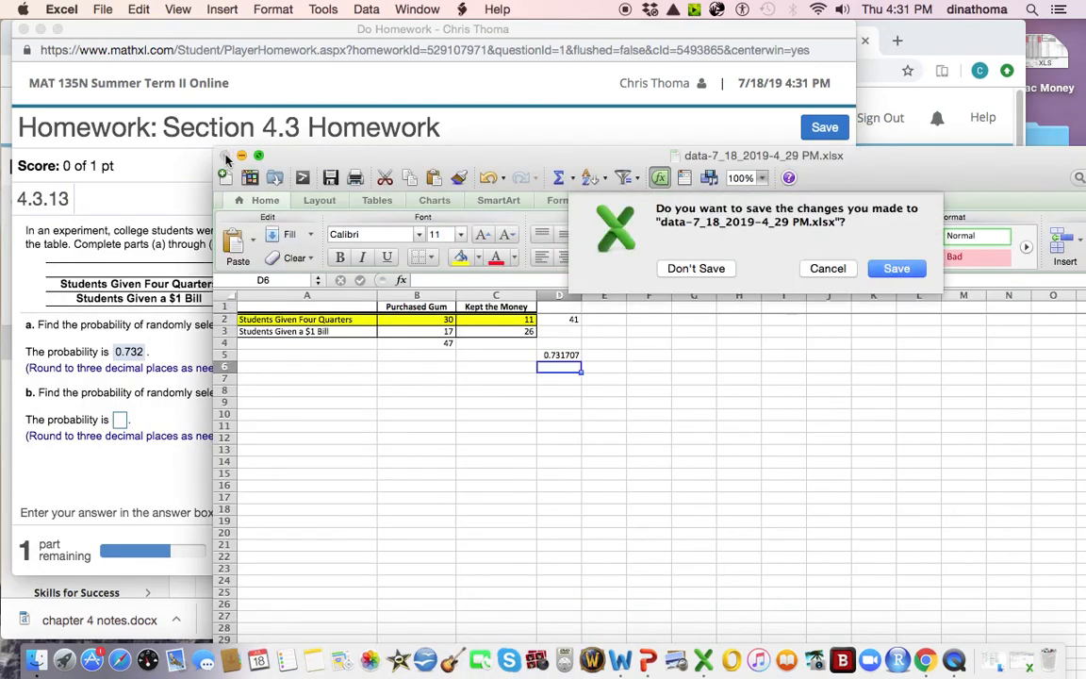
left_click(695, 266)
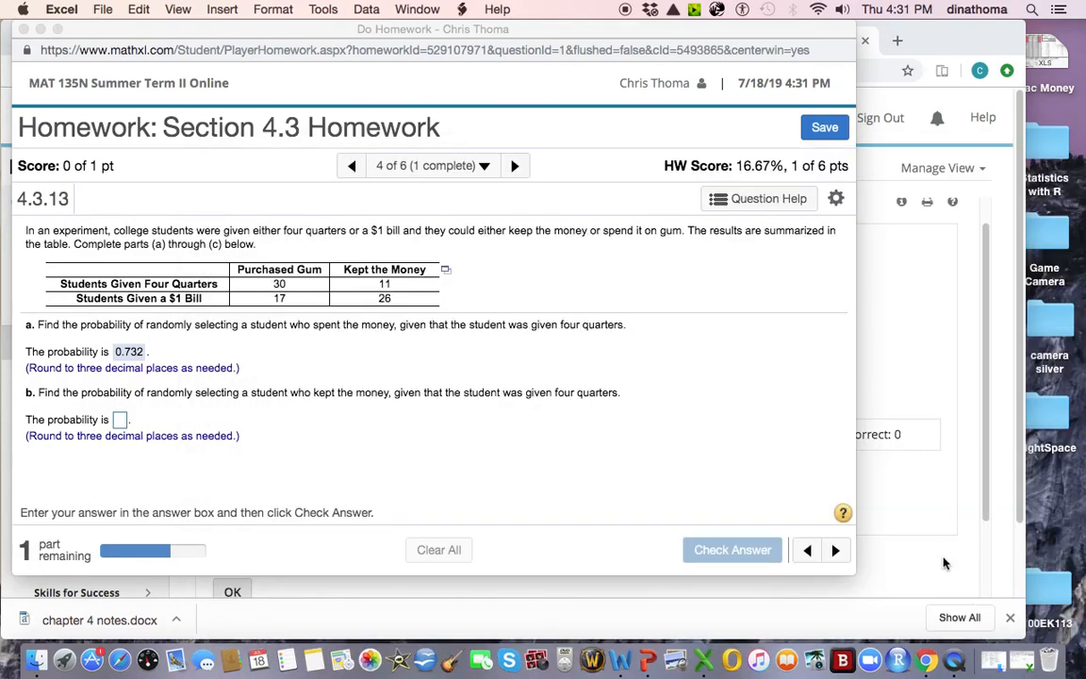
Restore the Chapter 5.xlsx workbook, examine the permutation formula in C16 and the combination formula in D18, and minimize it again.
left_click(1021, 661)
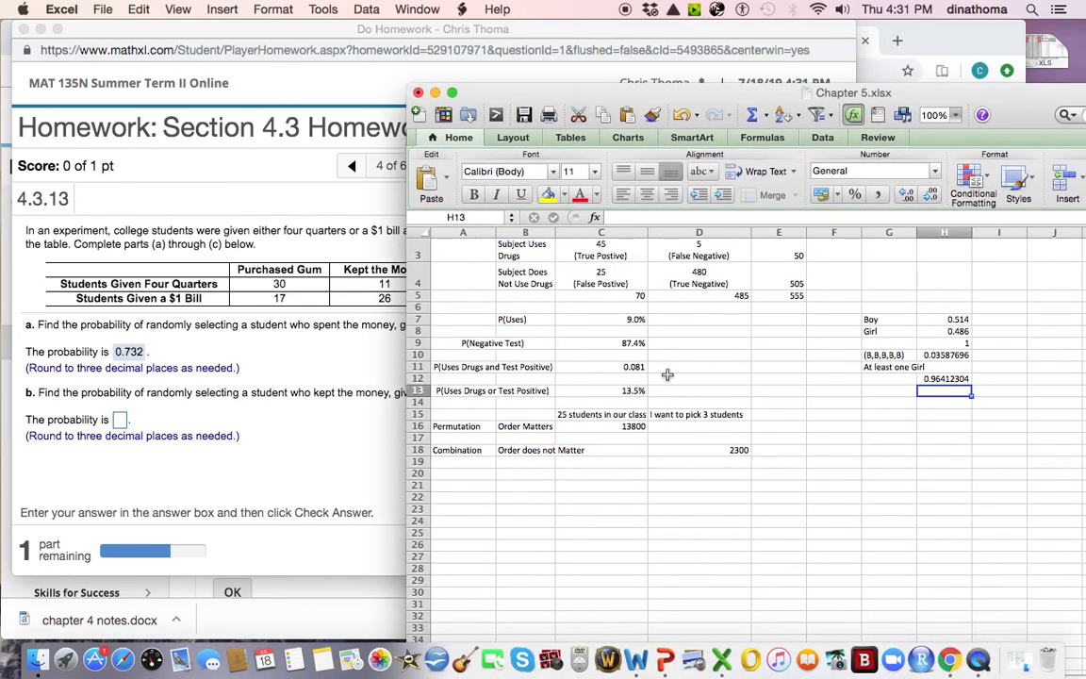
left_click(619, 438)
left_click(620, 427)
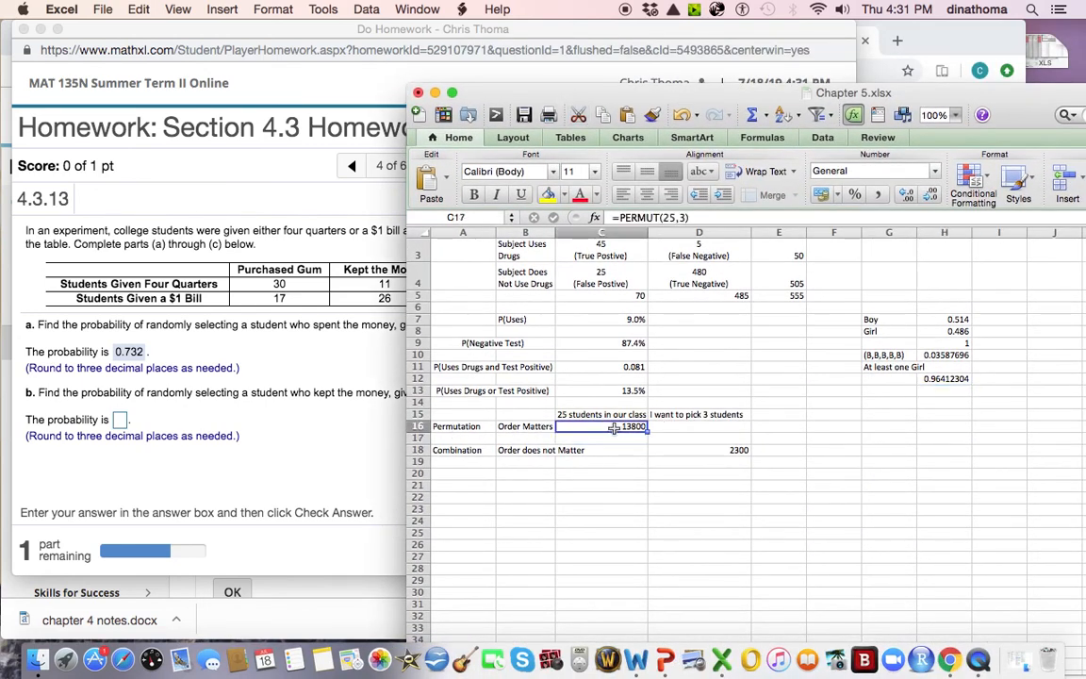
left_click(723, 440)
left_click(723, 449)
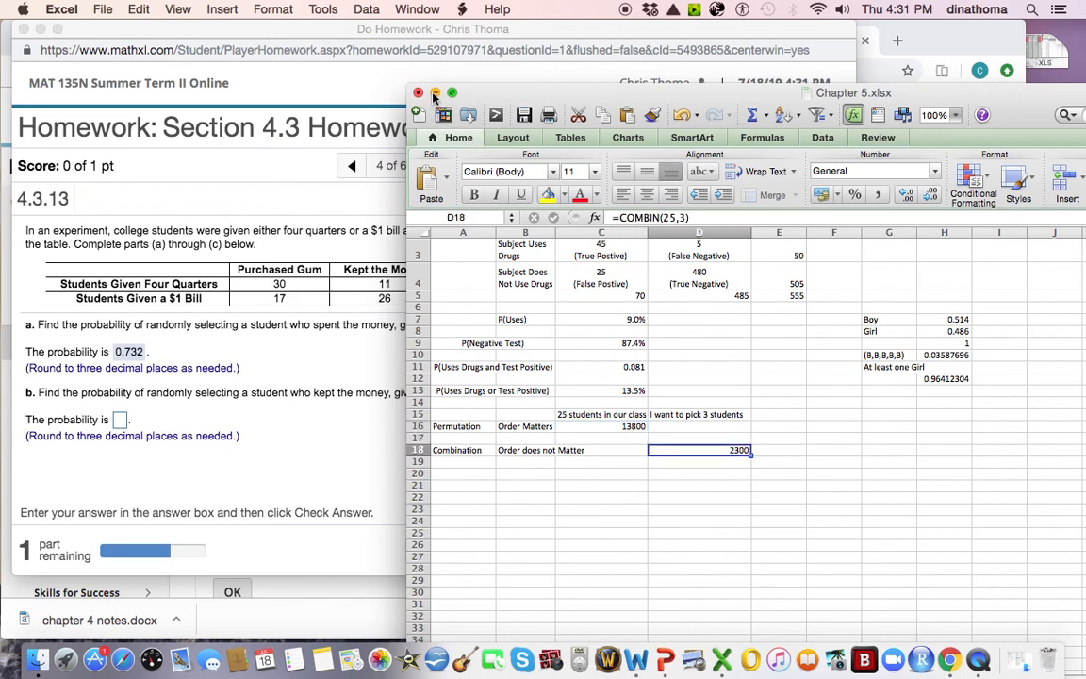
left_click(435, 93)
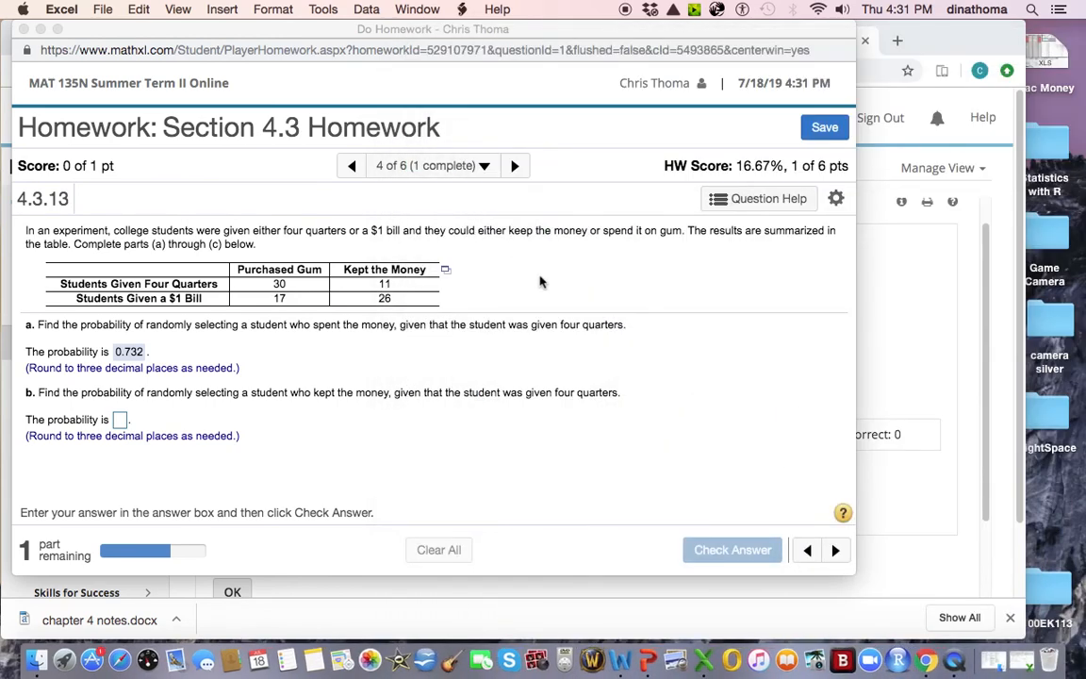